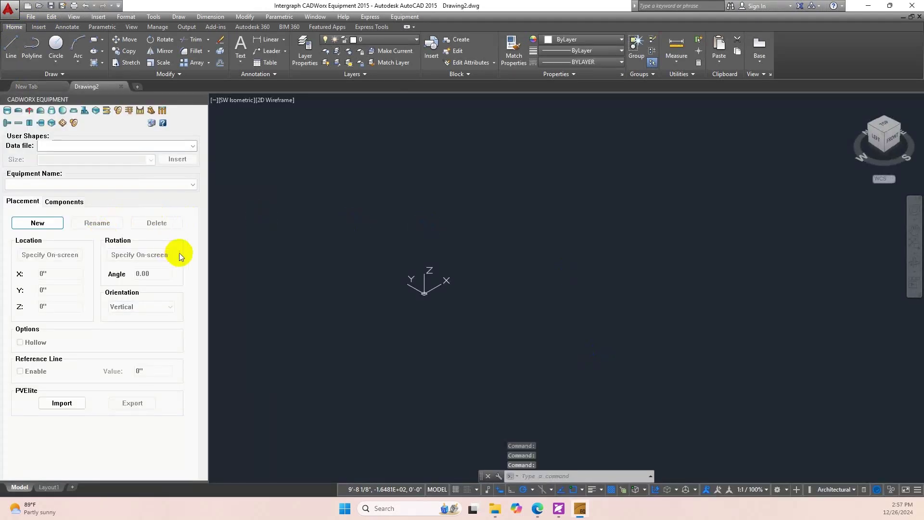
Step: Create a new equipment item named F-4713
{"action": "left_click", "coordinate": [91, 184]}
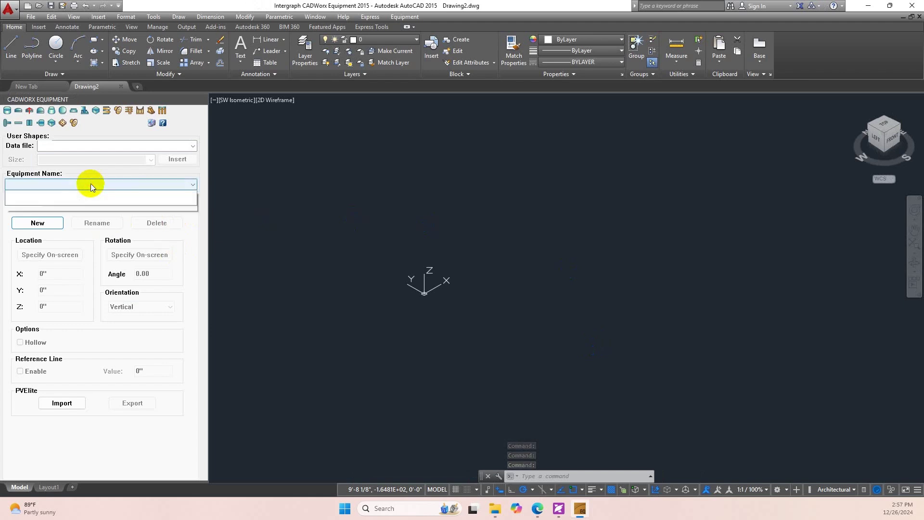
{"action": "left_click", "coordinate": [54, 222]}
{"action": "left_click", "coordinate": [42, 223]}
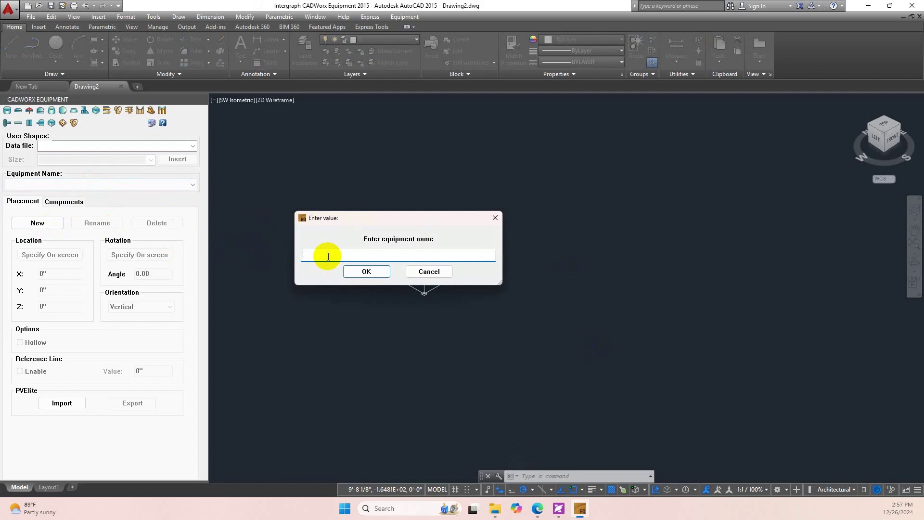
{"action": "type", "text": "F-4713"}
{"action": "left_click", "coordinate": [362, 271]}
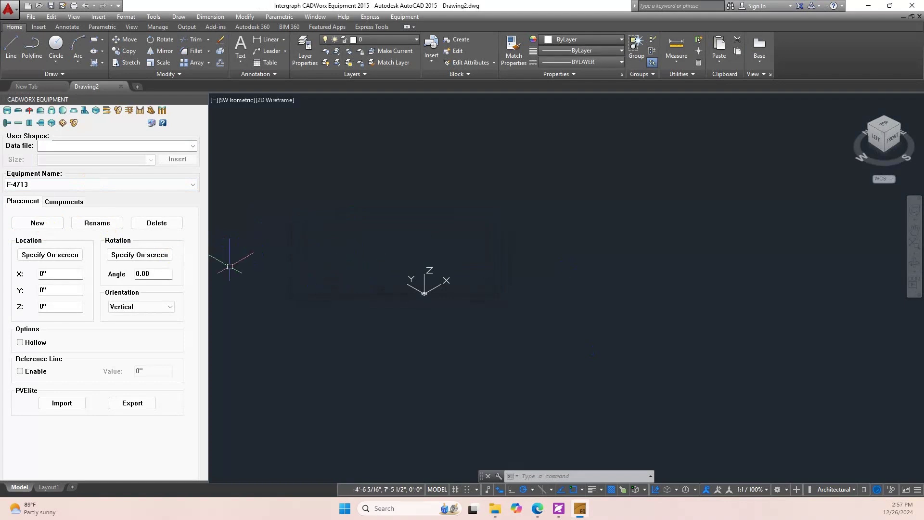
Step: Set the F-4713 equipment location to X 71' and Y 44'-6"
{"action": "left_click", "coordinate": [38, 275]}
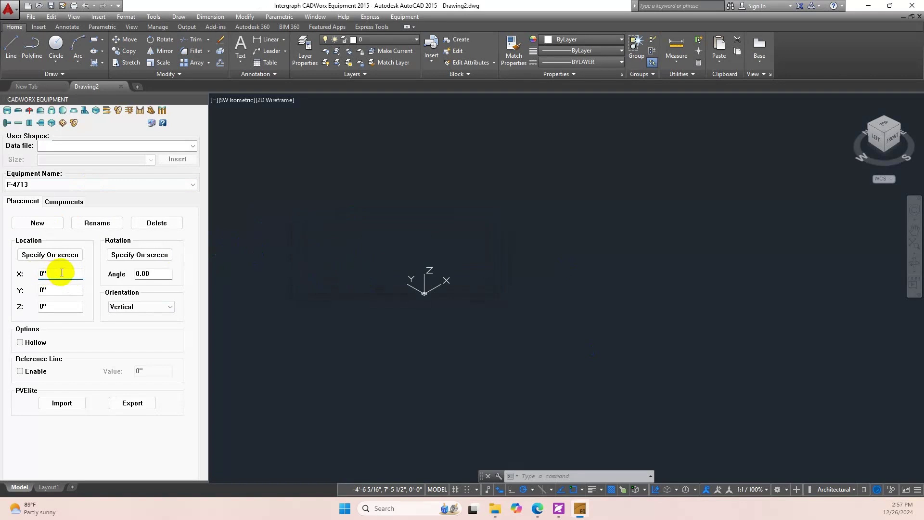
{"action": "left_click_drag", "start_coordinate": [61, 272], "coordinate": [39, 274]}
{"action": "type", "text": "71'"}
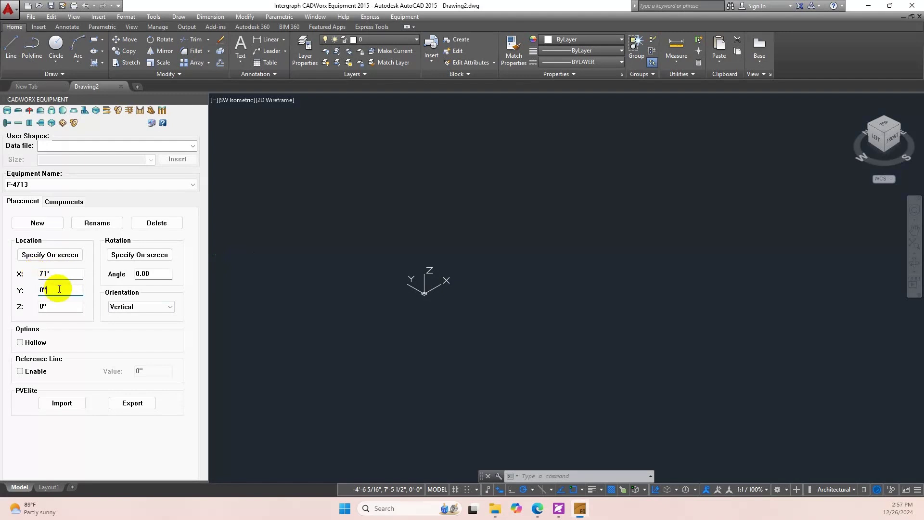
{"action": "left_click_drag", "start_coordinate": [60, 289], "coordinate": [27, 292]}
{"action": "type", "text": "44'-6"}
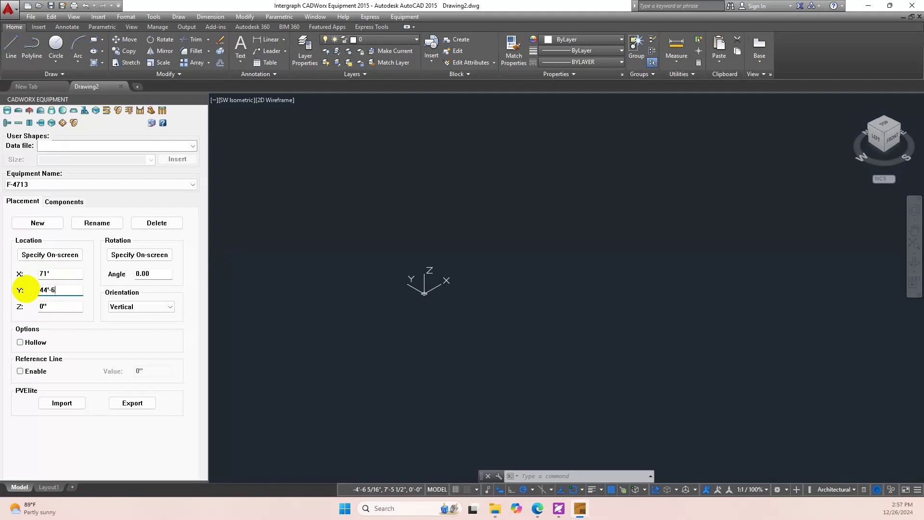
{"action": "type", "text": "\""}
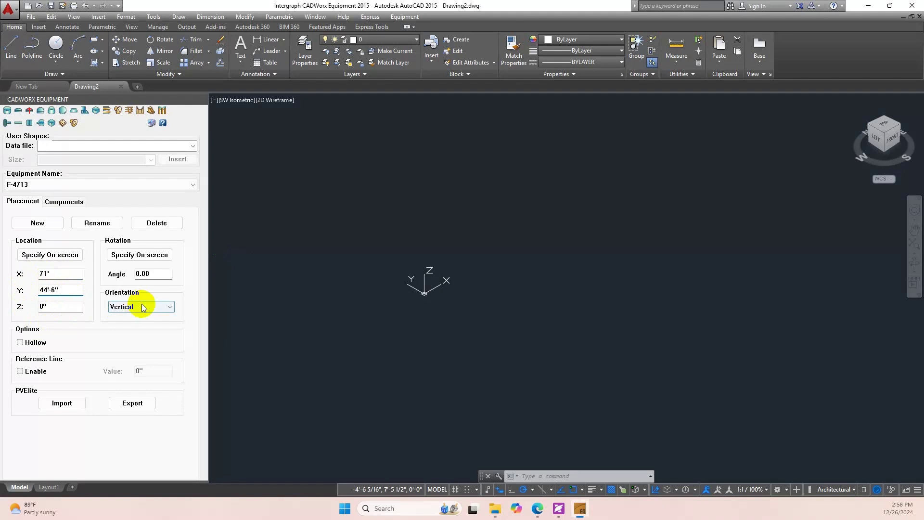
Step: Set the equipment's rotation angle to 270 and choose the vertical orientation
{"action": "left_click", "coordinate": [155, 273]}
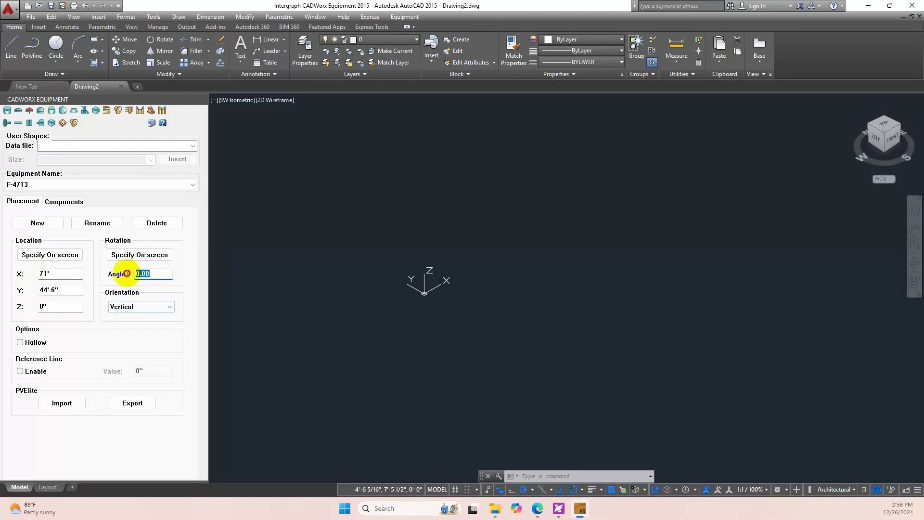
{"action": "type", "text": "270"}
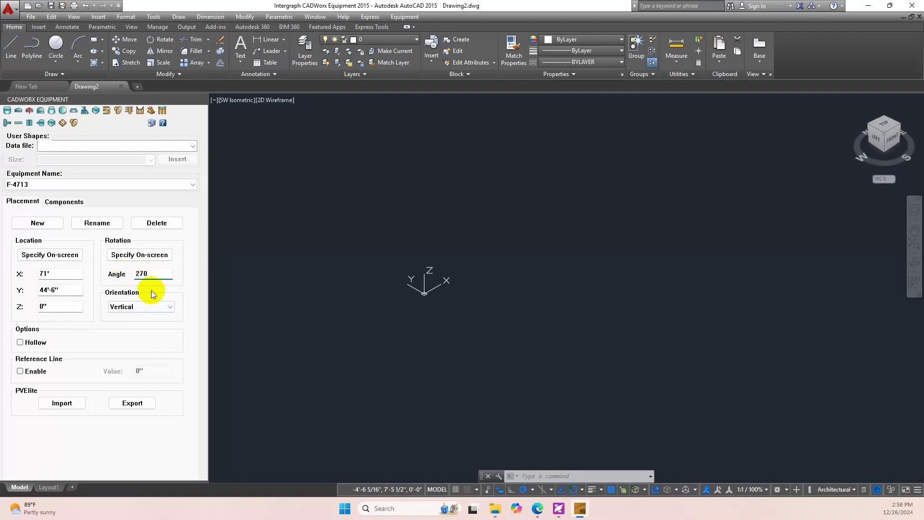
{"action": "left_click", "coordinate": [144, 306]}
{"action": "left_click", "coordinate": [111, 316]}
Step: Add a skirt to the components of F-4713 and set its length to 15'-11 3/4"
{"action": "left_click", "coordinate": [72, 201]}
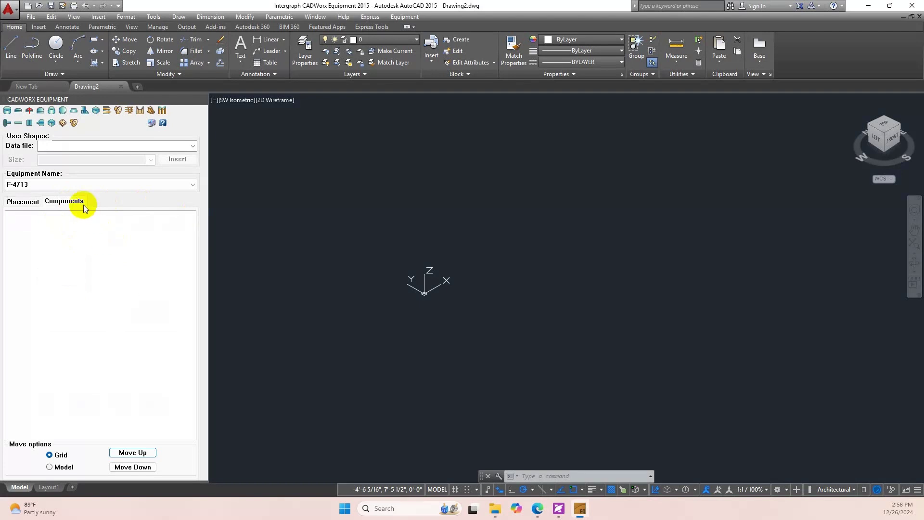
{"action": "left_click", "coordinate": [84, 114]}
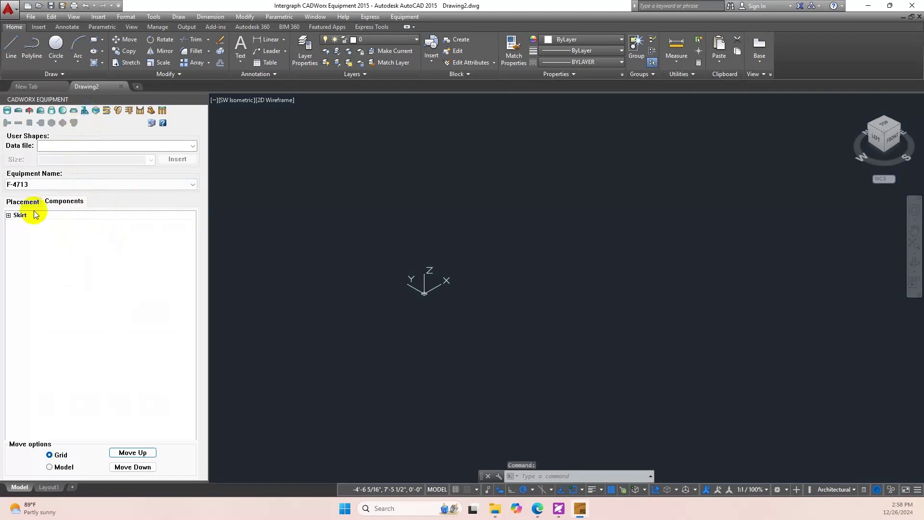
{"action": "left_click", "coordinate": [8, 216]}
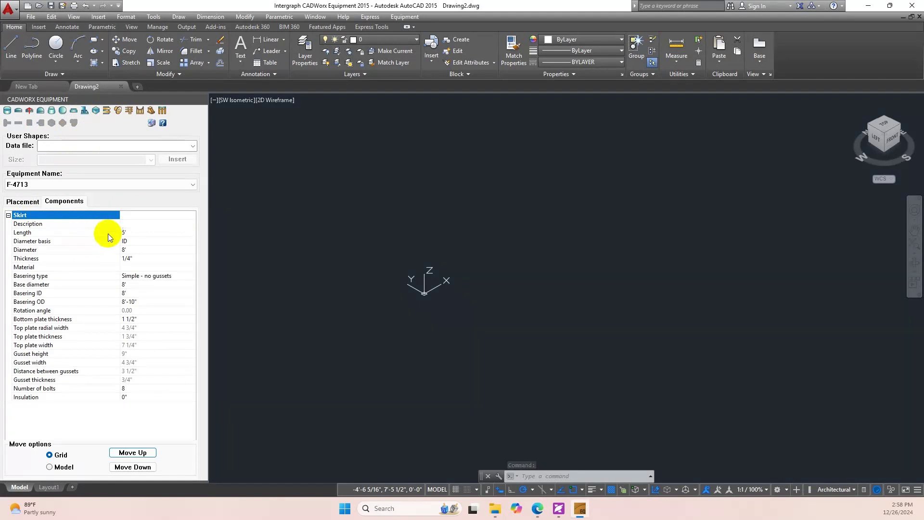
{"action": "left_click", "coordinate": [135, 233]}
{"action": "type", "text": "15"}
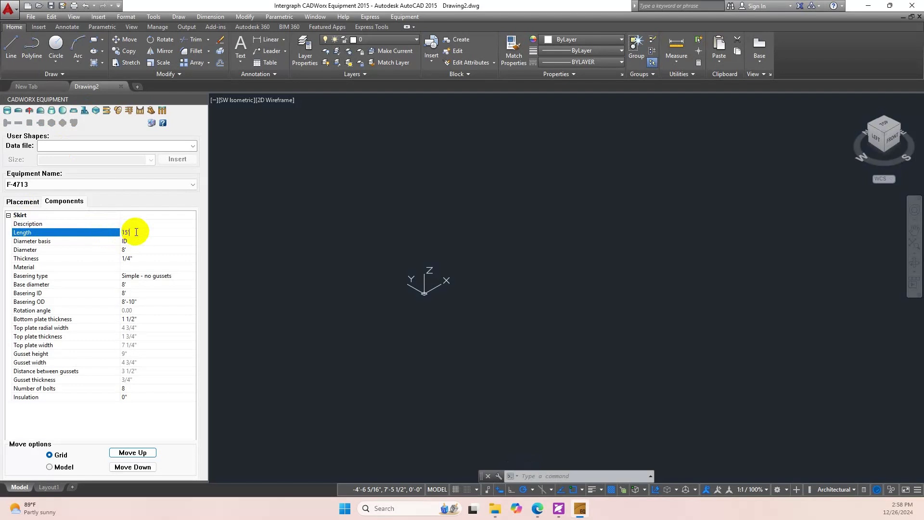
{"action": "type", "text": "'-11 3/4"}
{"action": "key", "text": "Return"}
Step: Set the skirt's diameter to 4' and its thickness to 3/8"
{"action": "left_click", "coordinate": [133, 250]}
{"action": "double_click", "coordinate": [135, 250]}
{"action": "type", "text": "4"}
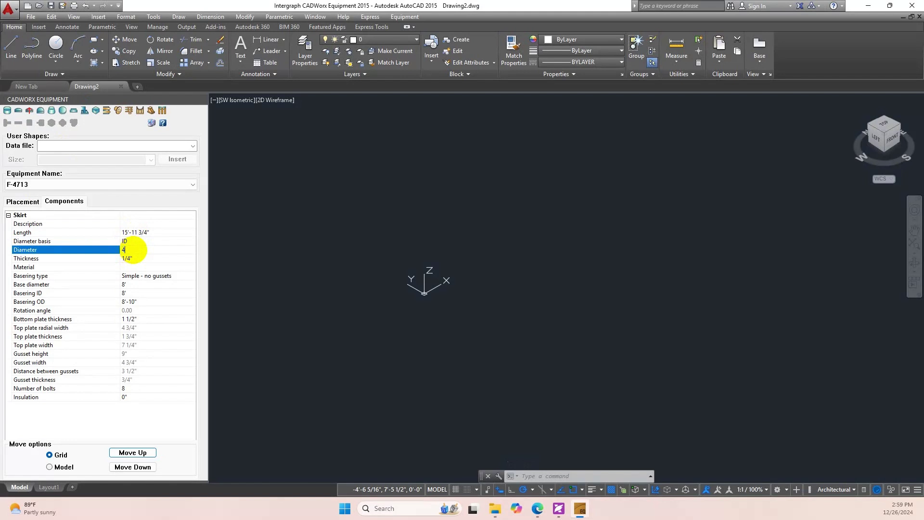
{"action": "left_click", "coordinate": [130, 259]}
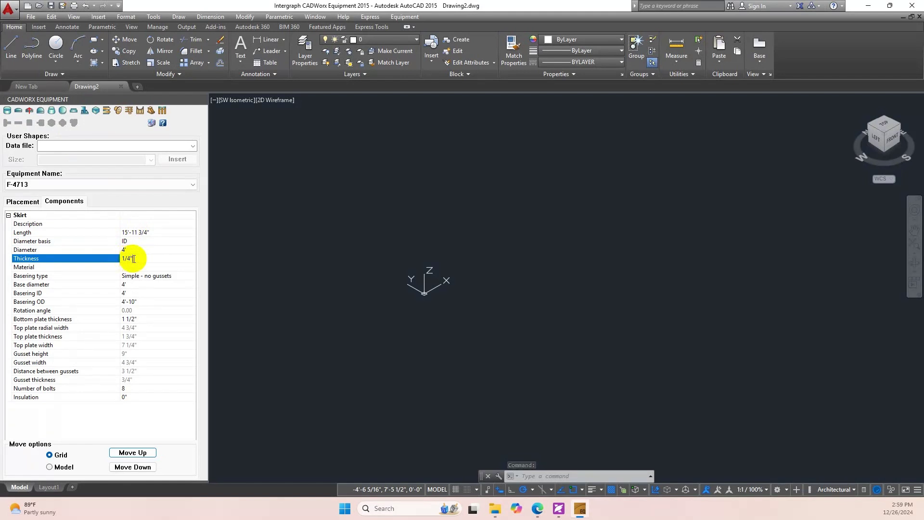
{"action": "left_click_drag", "start_coordinate": [138, 259], "coordinate": [111, 259]}
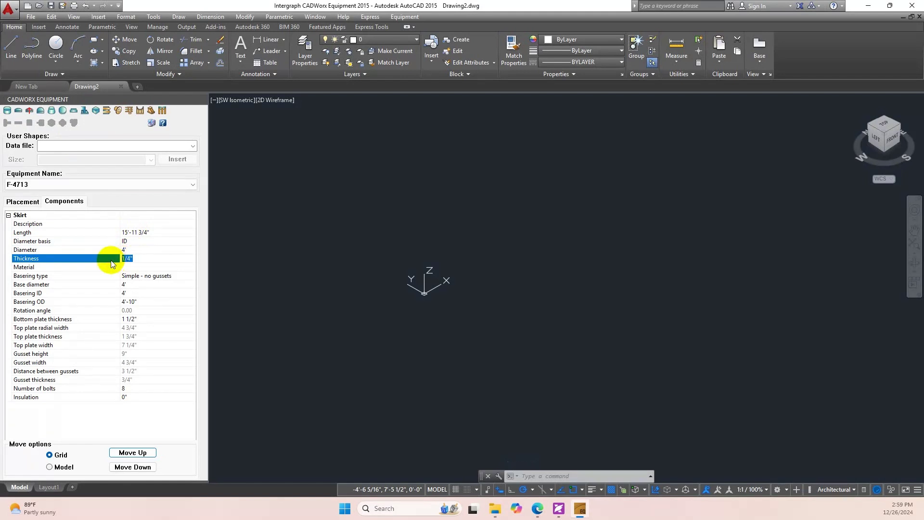
{"action": "type", "text": "3/8\""}
{"action": "key", "text": "Return"}
Step: Change the skirt's basering type to With top plates
{"action": "left_click", "coordinate": [142, 275]}
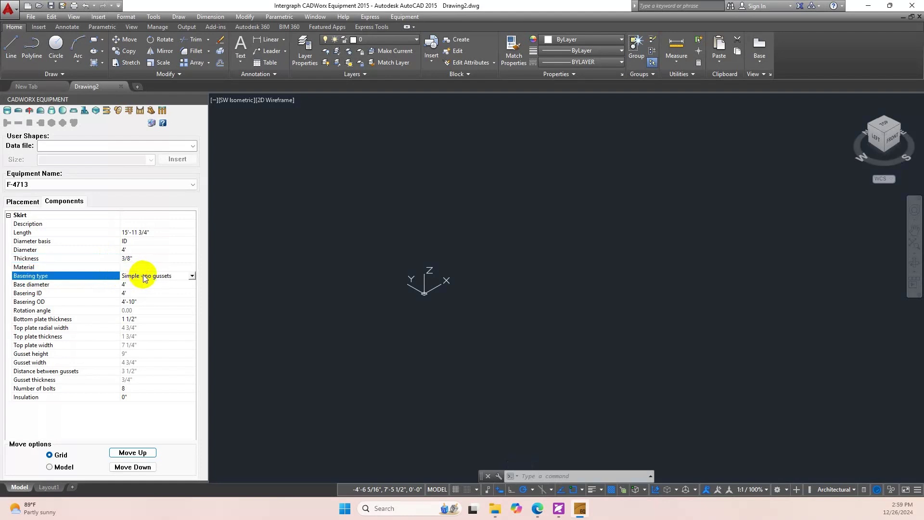
{"action": "left_click", "coordinate": [192, 276]}
{"action": "left_click", "coordinate": [140, 306]}
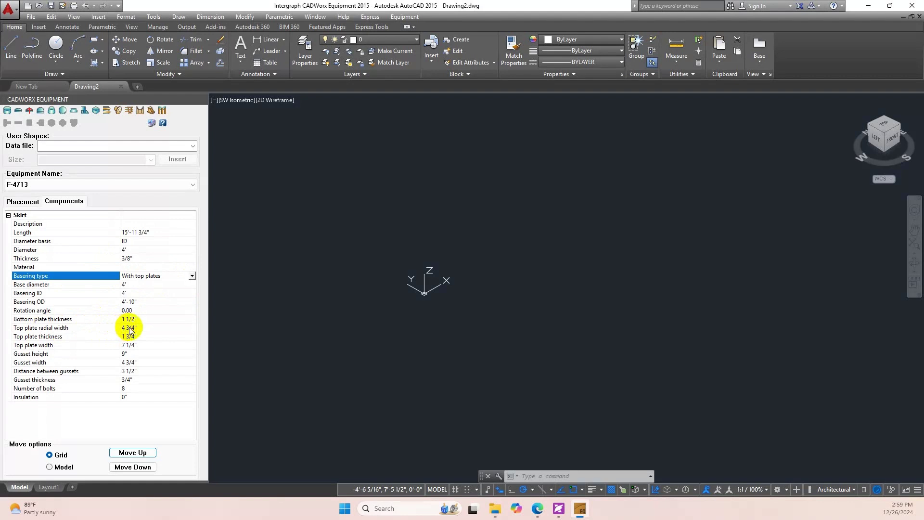
Step: Set the skirt's top plate thickness to 1"
{"action": "left_click", "coordinate": [94, 328]}
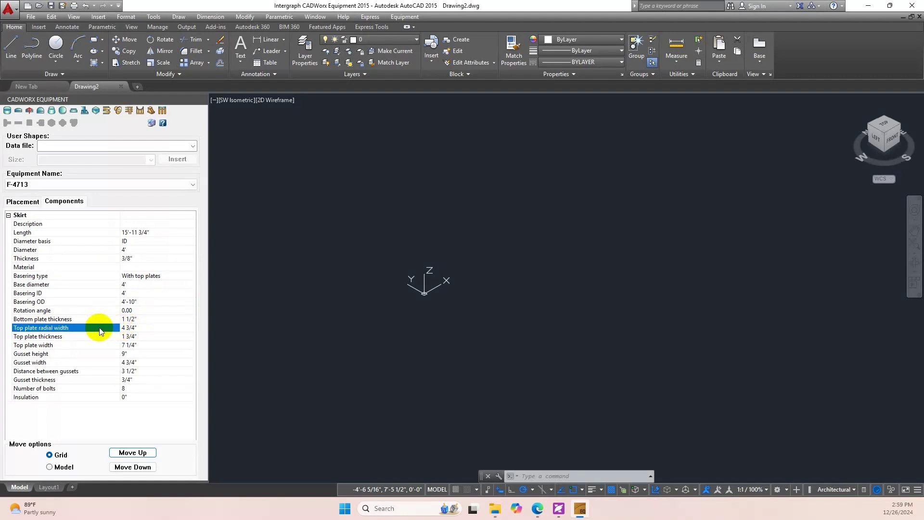
{"action": "left_click", "coordinate": [89, 304]}
{"action": "left_click", "coordinate": [89, 311]}
{"action": "left_click", "coordinate": [89, 323]}
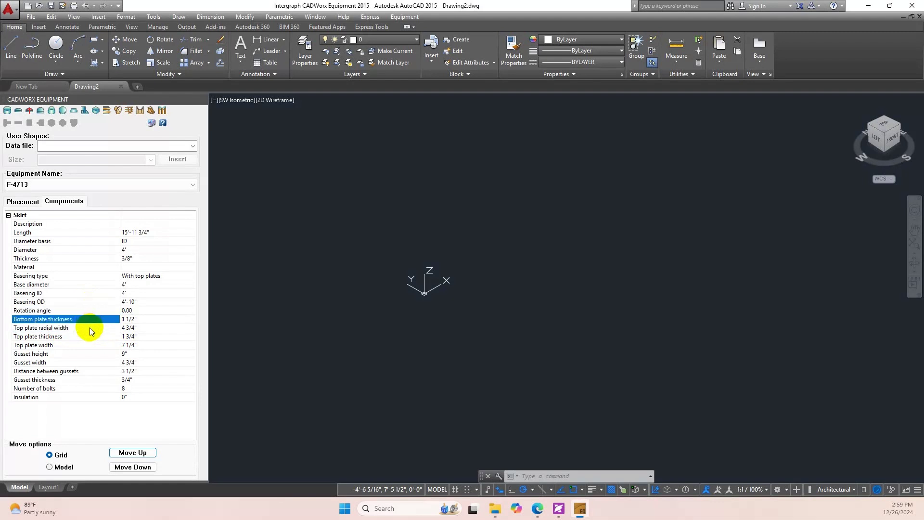
{"action": "left_click", "coordinate": [90, 328]}
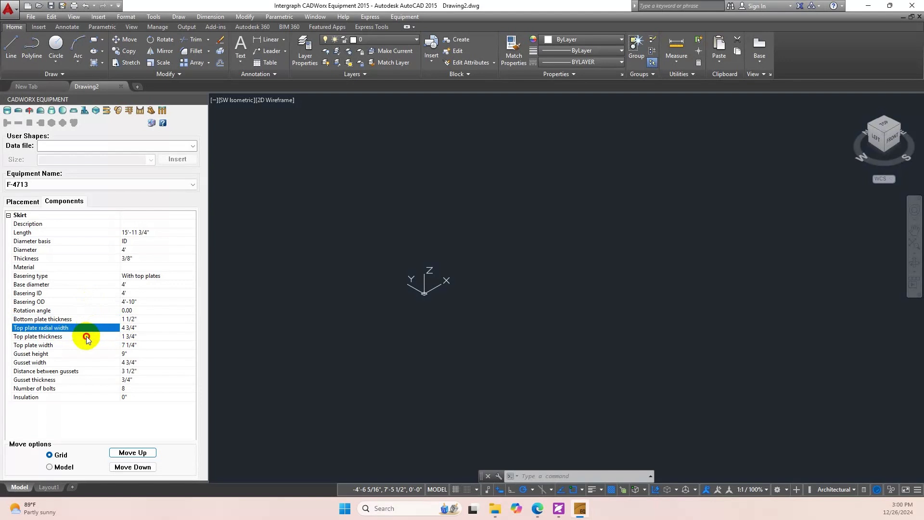
{"action": "left_click", "coordinate": [87, 337]}
{"action": "left_click_drag", "start_coordinate": [147, 336], "coordinate": [118, 338]}
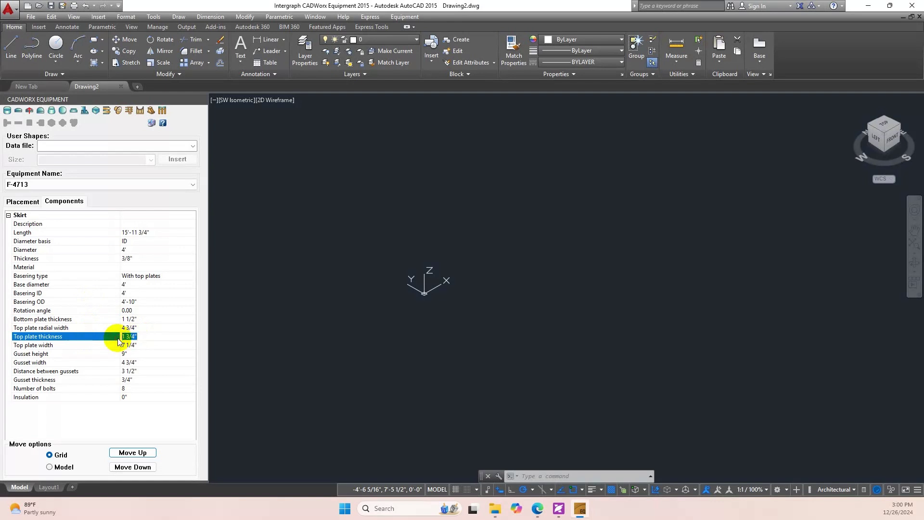
{"action": "key", "text": "BackSpace"}
{"action": "type", "text": "\""}
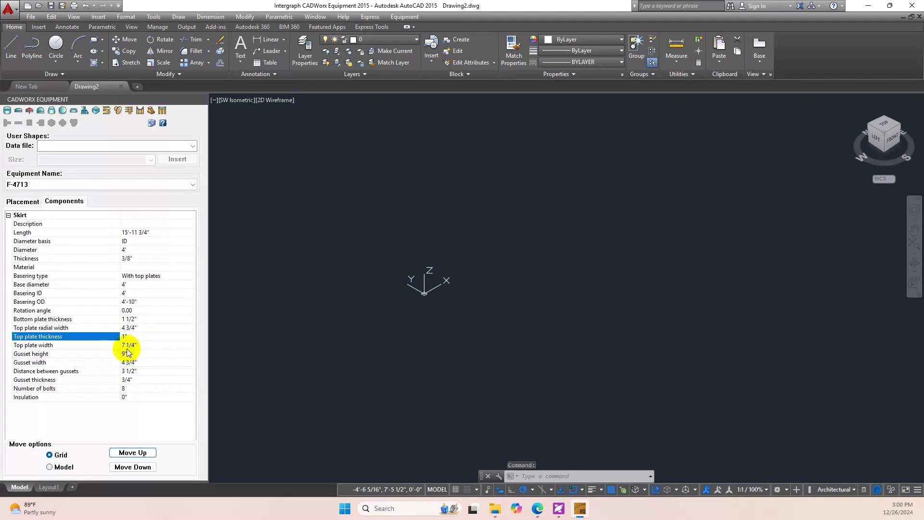
Step: Set the skirt's gusset height to 6" and collapse the skirt's properties
{"action": "left_click", "coordinate": [102, 345]}
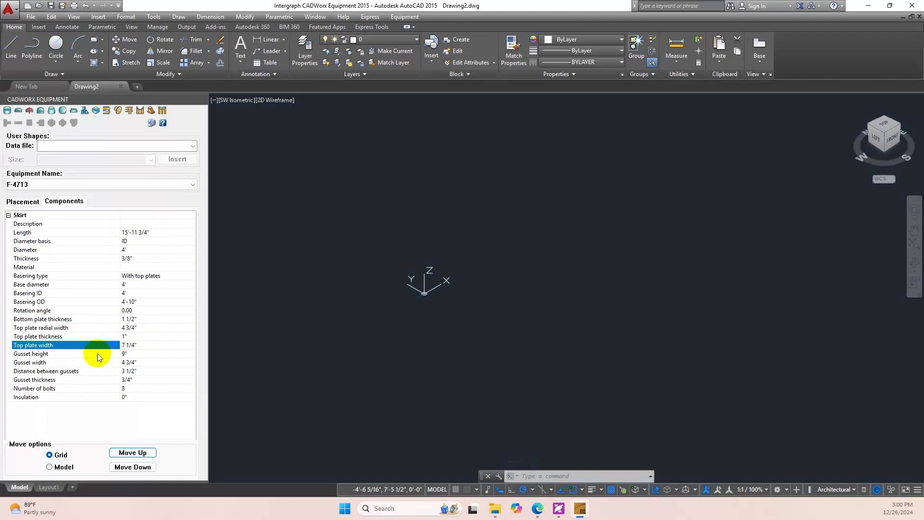
{"action": "left_click", "coordinate": [116, 353]}
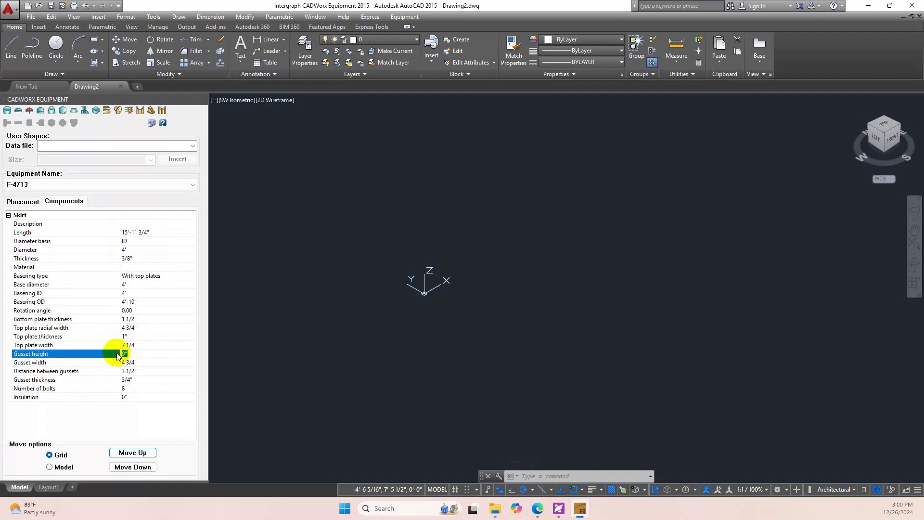
{"action": "type", "text": "6"}
{"action": "key", "text": "Return"}
{"action": "left_click", "coordinate": [123, 363]}
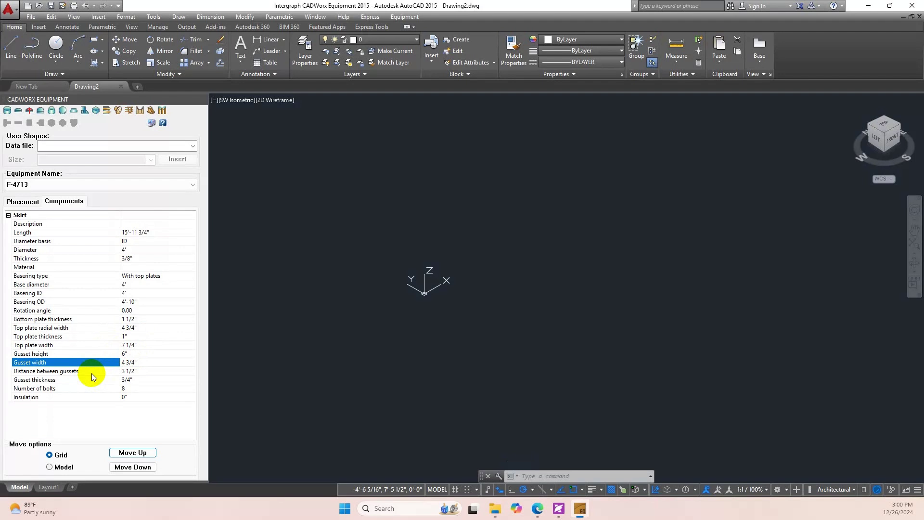
{"action": "left_click", "coordinate": [126, 388]}
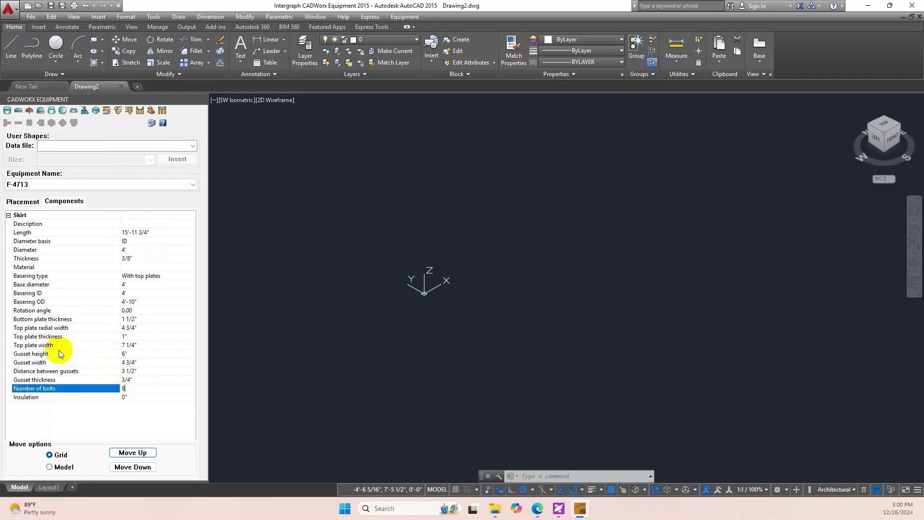
{"action": "left_click", "coordinate": [8, 216]}
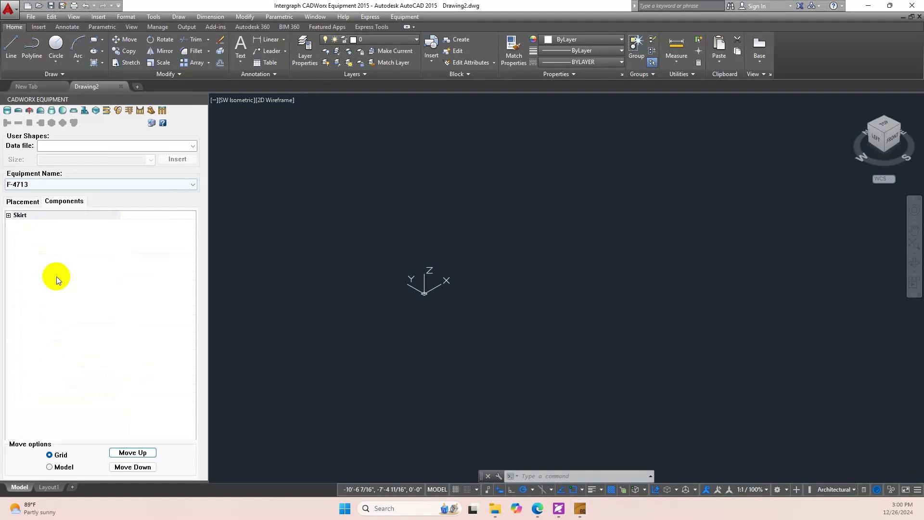
Step: Add an elliptical head after the skirt and expand its properties to check the length, diameter basis and diameter
{"action": "left_click", "coordinate": [21, 111]}
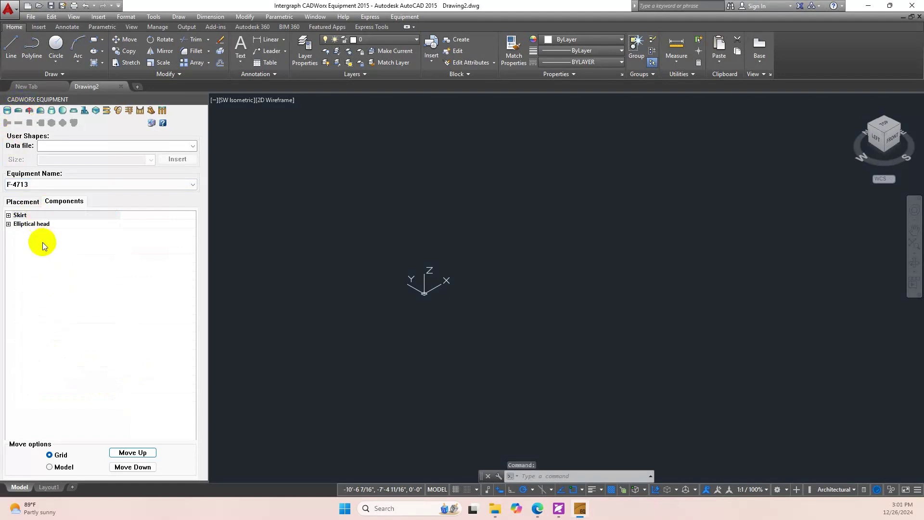
{"action": "left_click", "coordinate": [9, 224]}
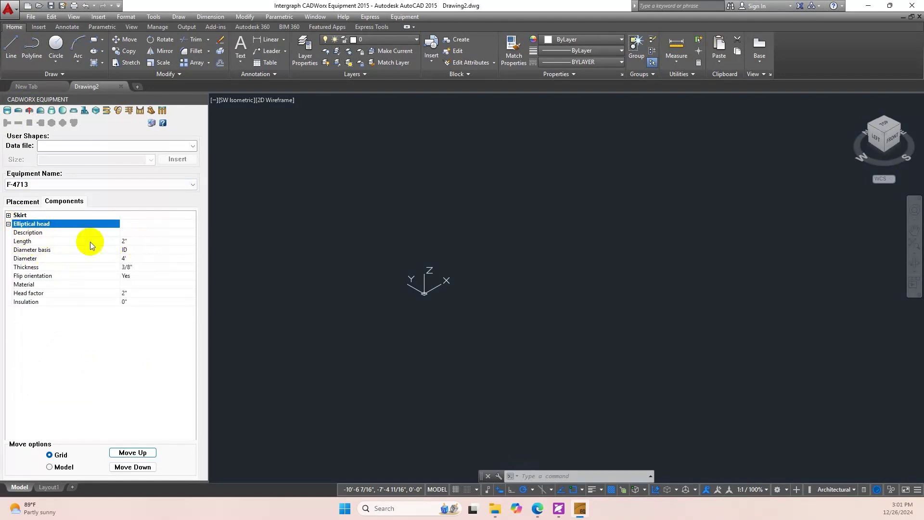
{"action": "left_click", "coordinate": [109, 243]}
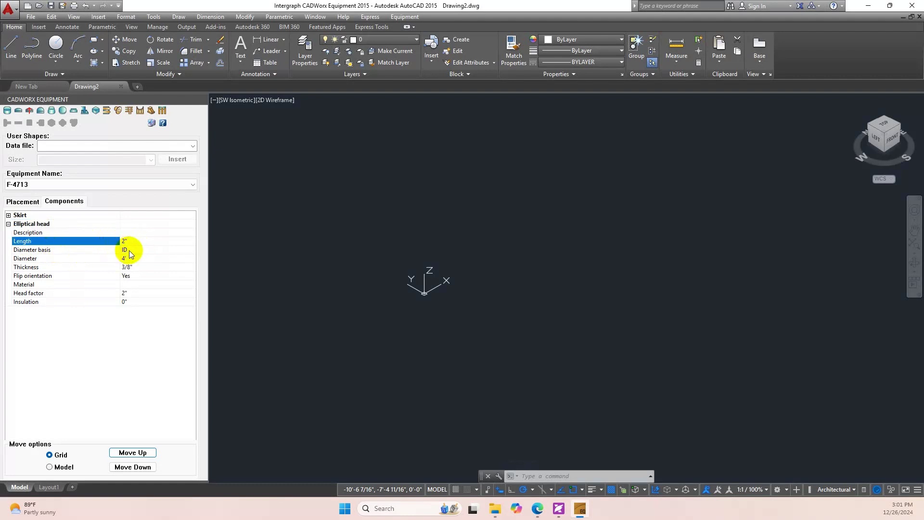
{"action": "left_click", "coordinate": [95, 254]}
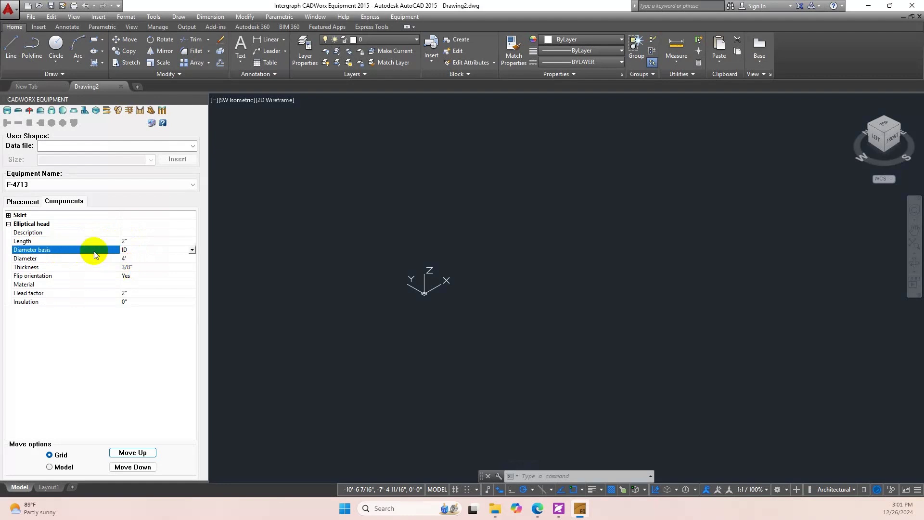
{"action": "left_click", "coordinate": [94, 258]}
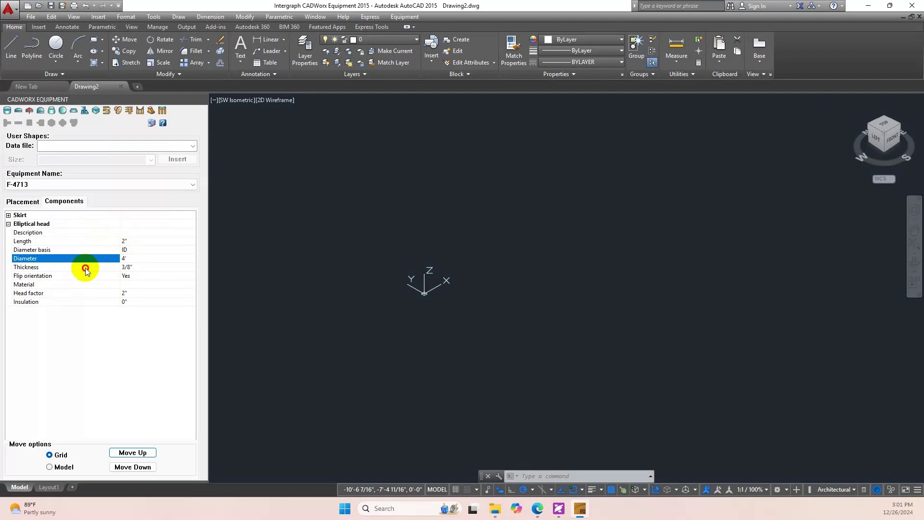
Step: Set the elliptical head's thickness to 1/2", check its flip orientation and head factor, and collapse its properties
{"action": "left_click", "coordinate": [85, 268]}
{"action": "left_click", "coordinate": [143, 267]}
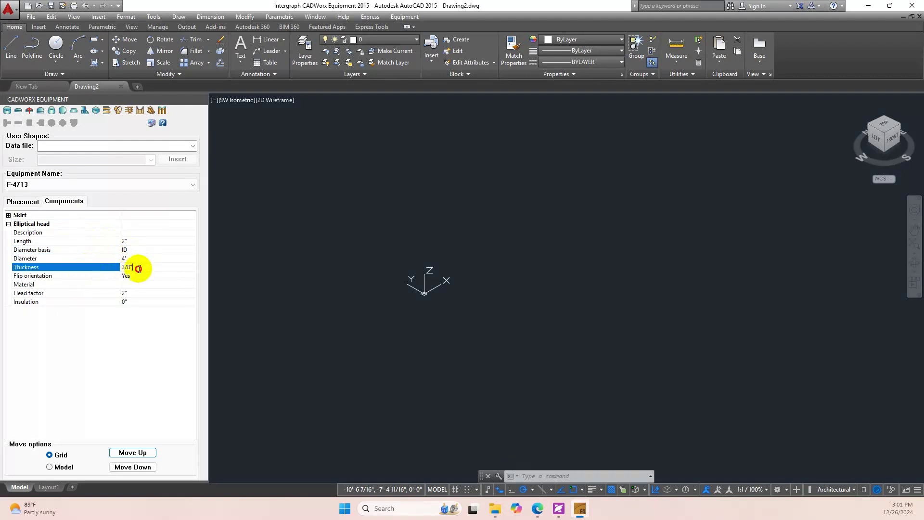
{"action": "type", "text": "1/2"}
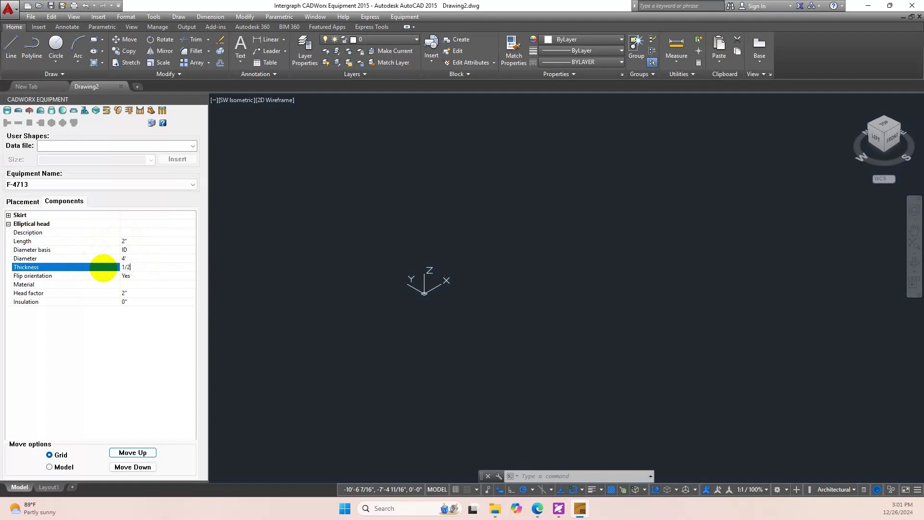
{"action": "type", "text": "\""}
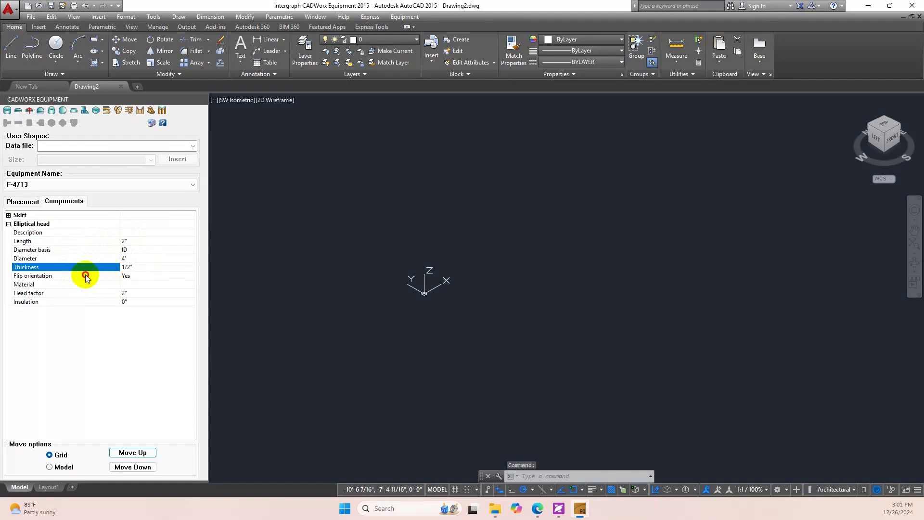
{"action": "left_click", "coordinate": [86, 275]}
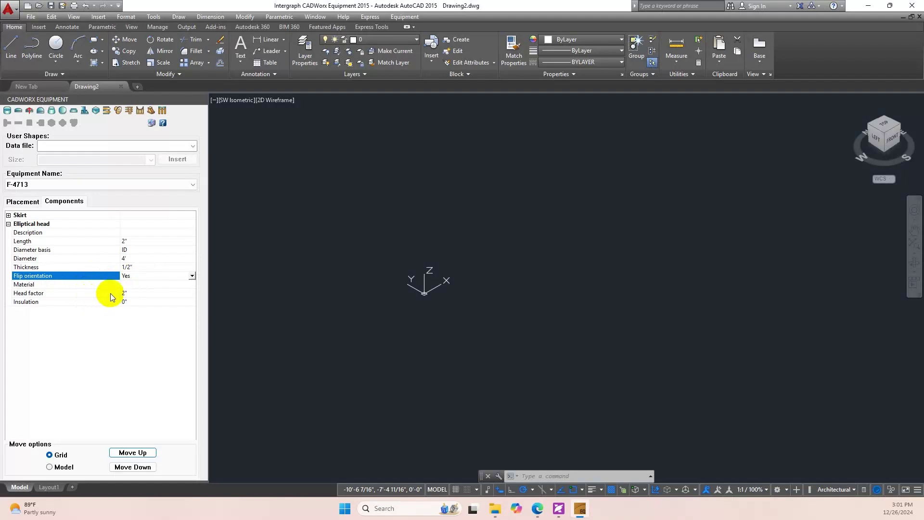
{"action": "left_click", "coordinate": [82, 293]}
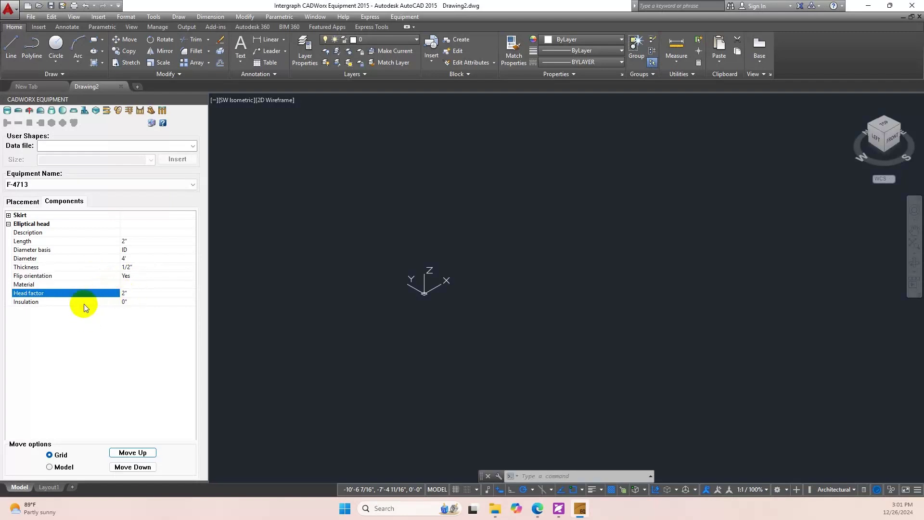
{"action": "left_click", "coordinate": [9, 224]}
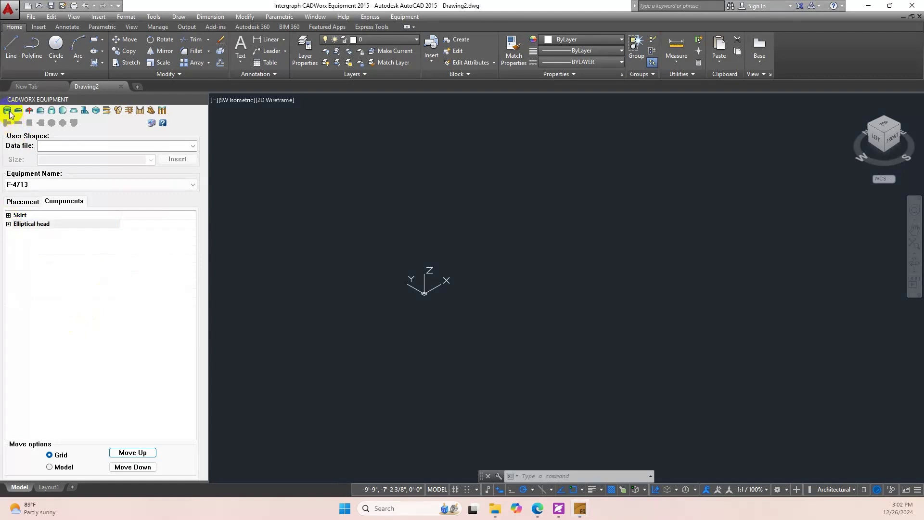
Step: Add a cylinder after the elliptical head and expand the cylinder's properties
{"action": "left_click", "coordinate": [31, 225]}
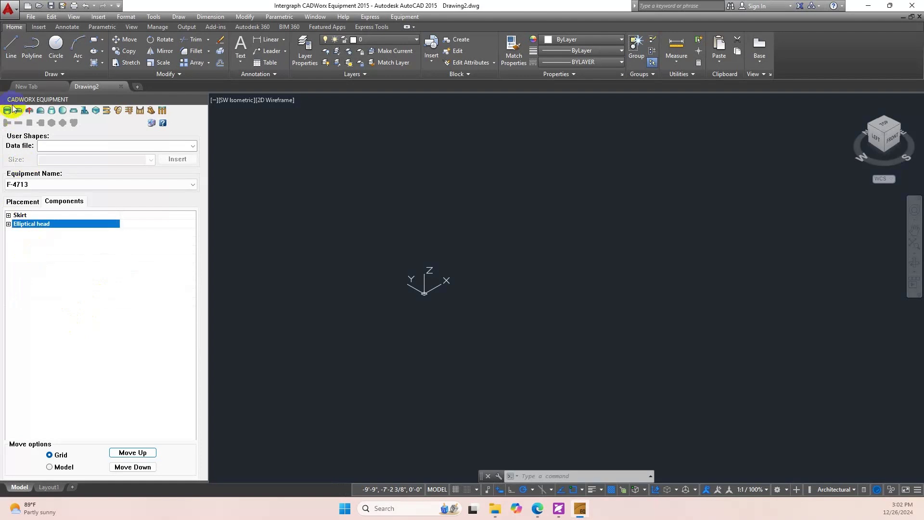
{"action": "left_click", "coordinate": [7, 111]}
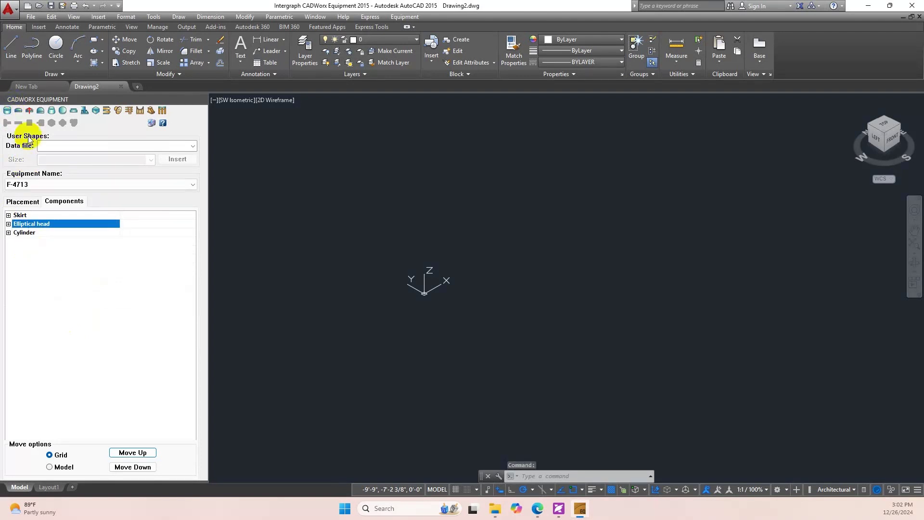
{"action": "left_click", "coordinate": [8, 223]}
{"action": "left_click", "coordinate": [8, 224]}
{"action": "left_click", "coordinate": [8, 232]}
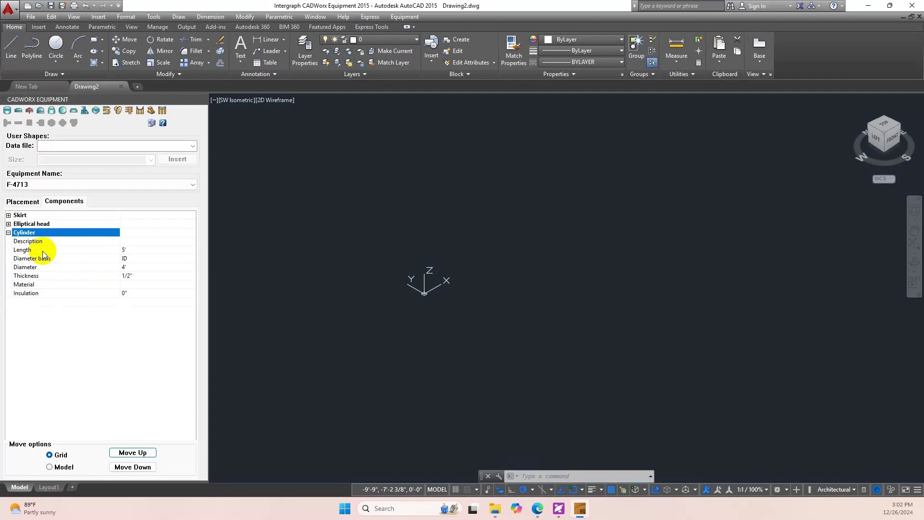
Step: Set the cylinder's length to 11' and collapse its properties
{"action": "left_click", "coordinate": [134, 249]}
{"action": "left_click", "coordinate": [134, 249]}
{"action": "type", "text": "11"}
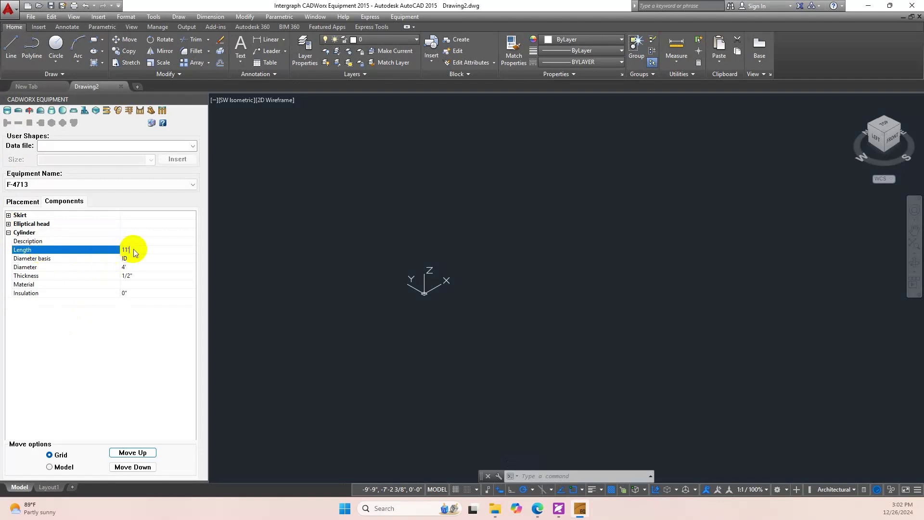
{"action": "key", "text": "Return"}
{"action": "left_click", "coordinate": [8, 232]}
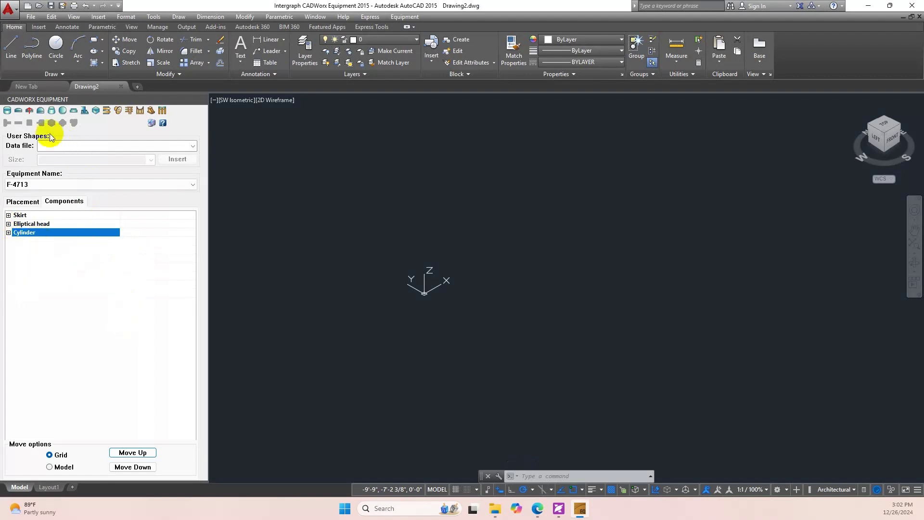
Step: Add a second elliptical head after the cylinder and check its length, diameter basis, thickness, flip orientation and head factor
{"action": "left_click", "coordinate": [21, 111]}
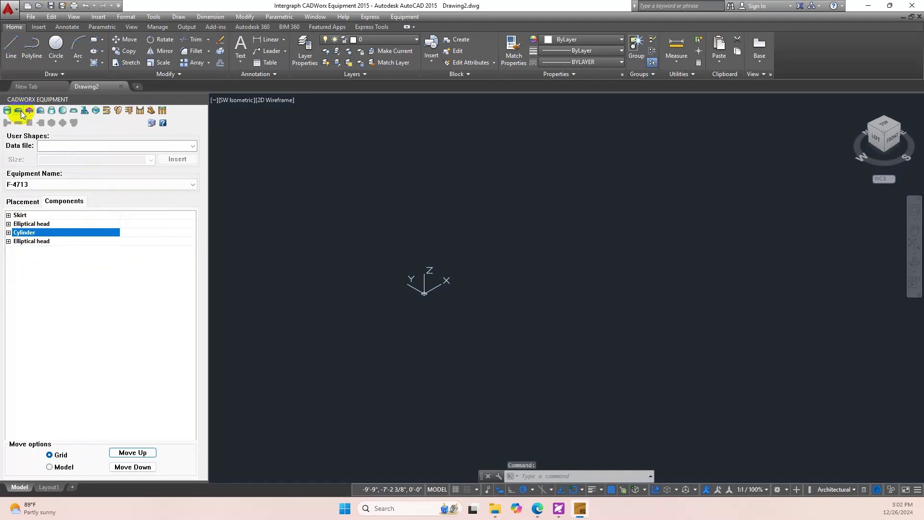
{"action": "left_click", "coordinate": [8, 241]}
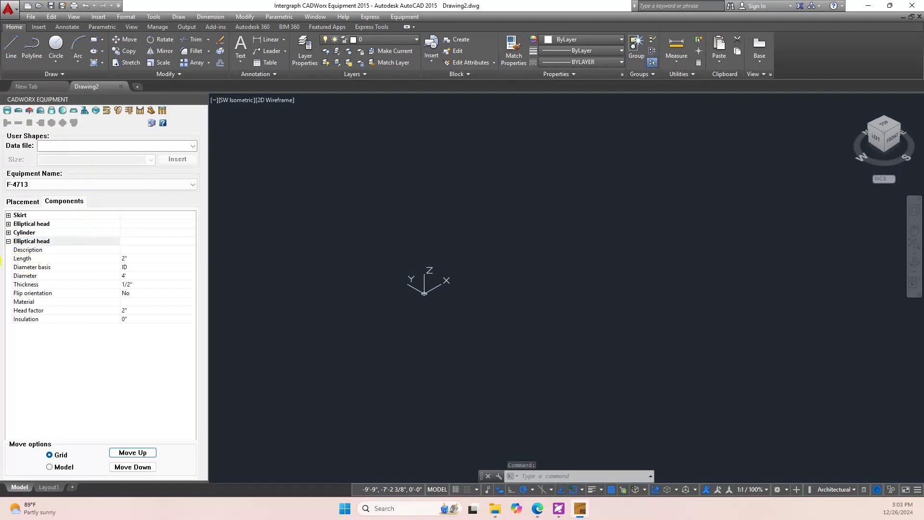
{"action": "left_click", "coordinate": [117, 258]}
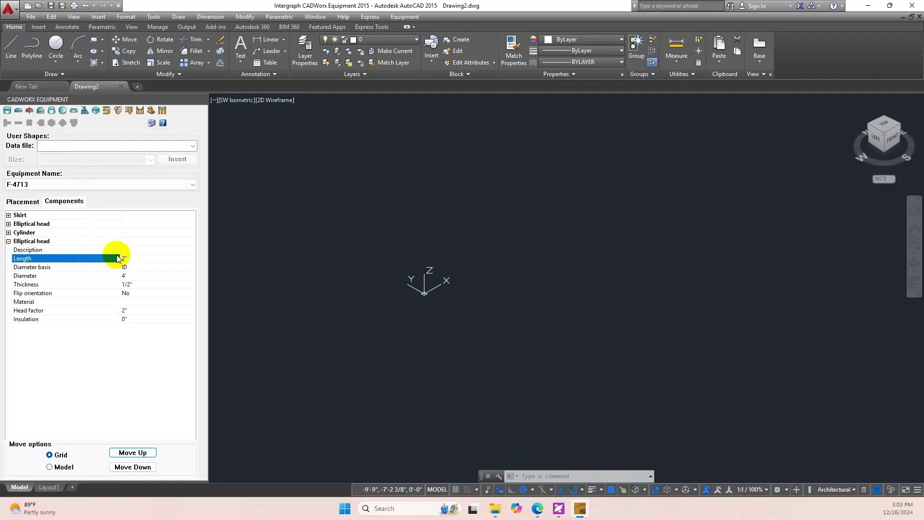
{"action": "left_click", "coordinate": [132, 267]}
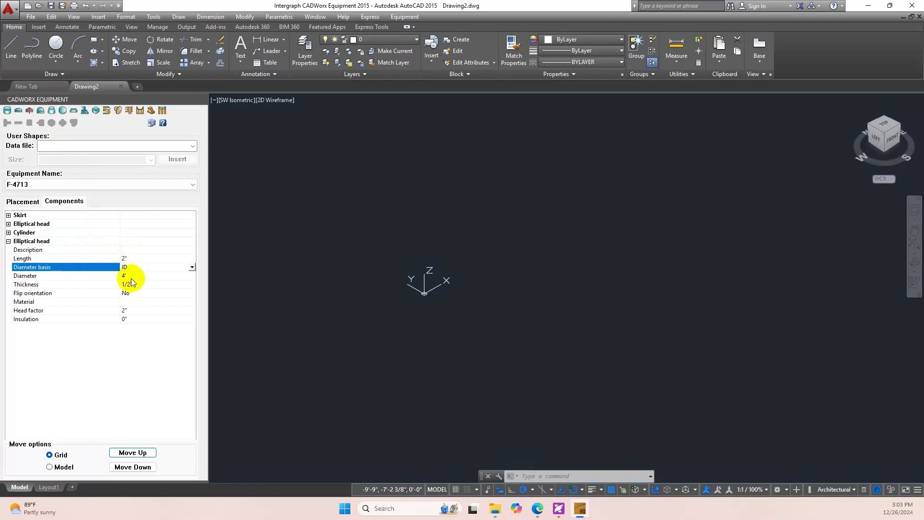
{"action": "left_click", "coordinate": [136, 284]}
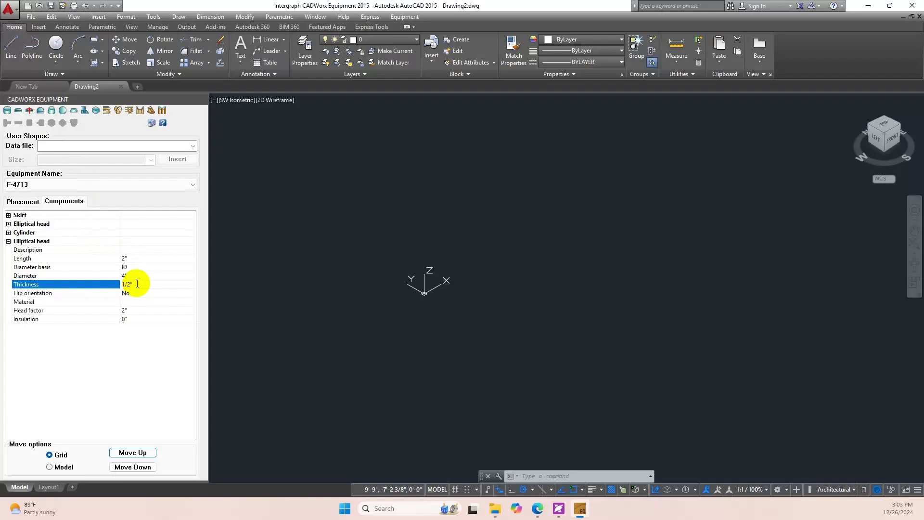
{"action": "left_click", "coordinate": [134, 295]}
{"action": "left_click", "coordinate": [132, 302]}
{"action": "left_click", "coordinate": [130, 310]}
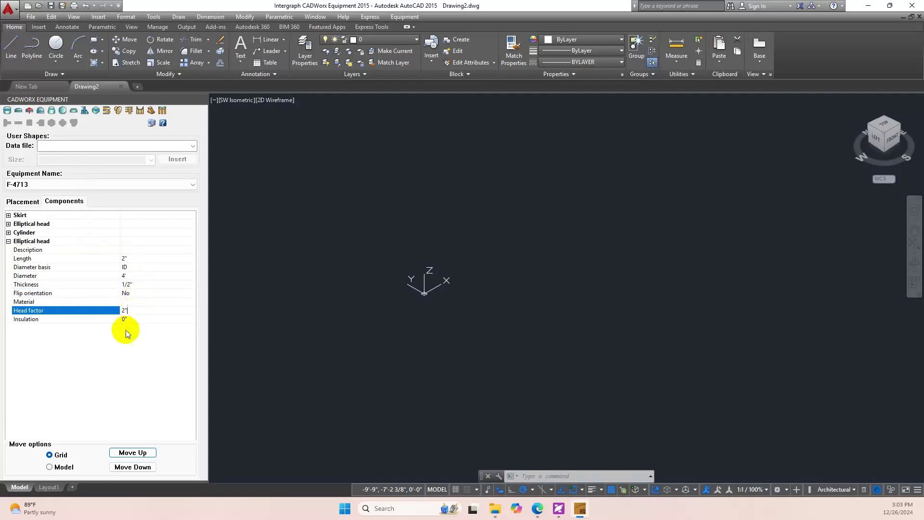
{"action": "left_click", "coordinate": [8, 241]}
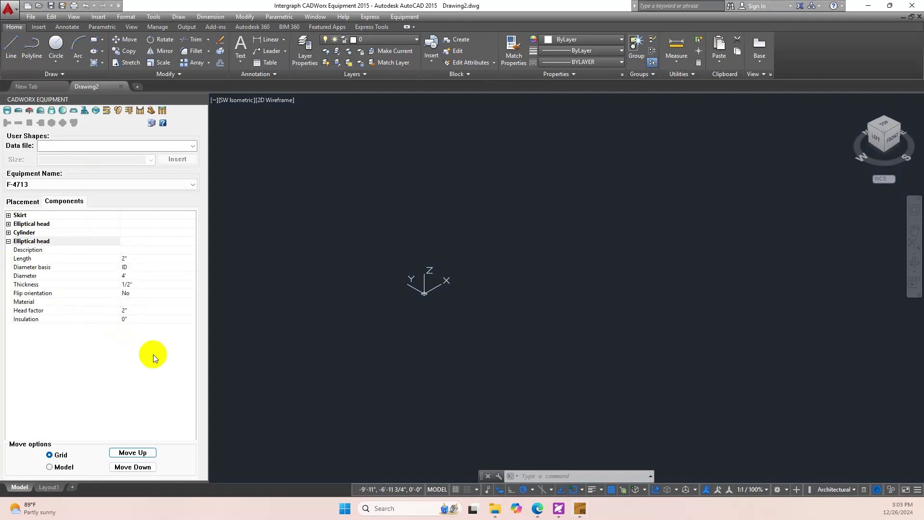
Step: Assign Calcium Silicate as the insulation material of the second elliptical head
{"action": "left_click", "coordinate": [183, 319]}
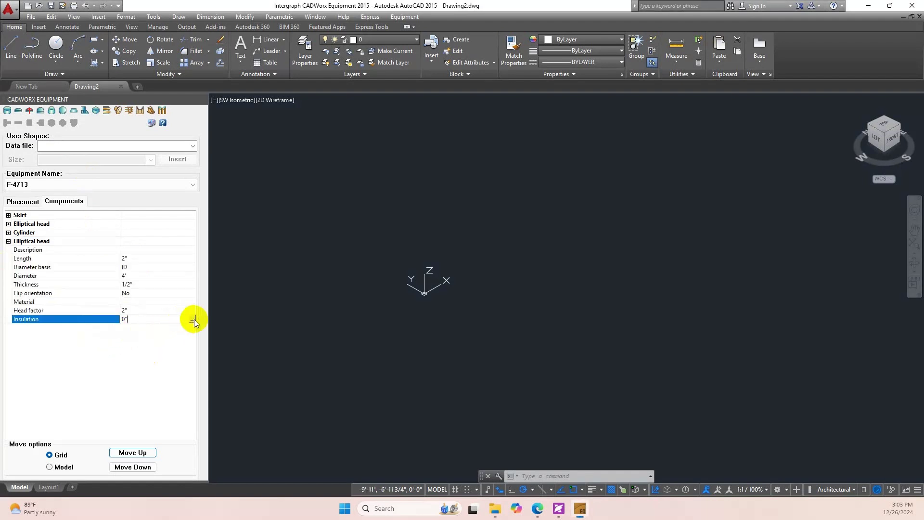
{"action": "left_click", "coordinate": [193, 320]}
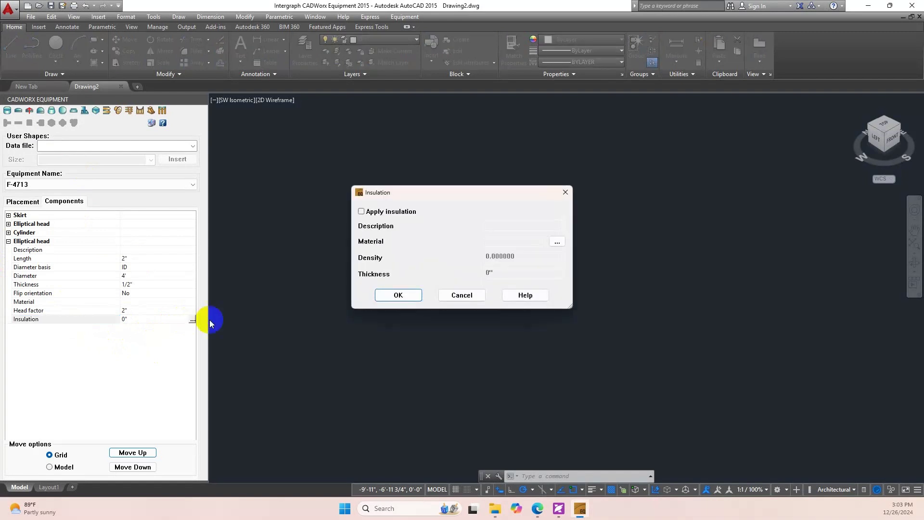
{"action": "left_click", "coordinate": [556, 241]}
{"action": "left_click", "coordinate": [417, 199]}
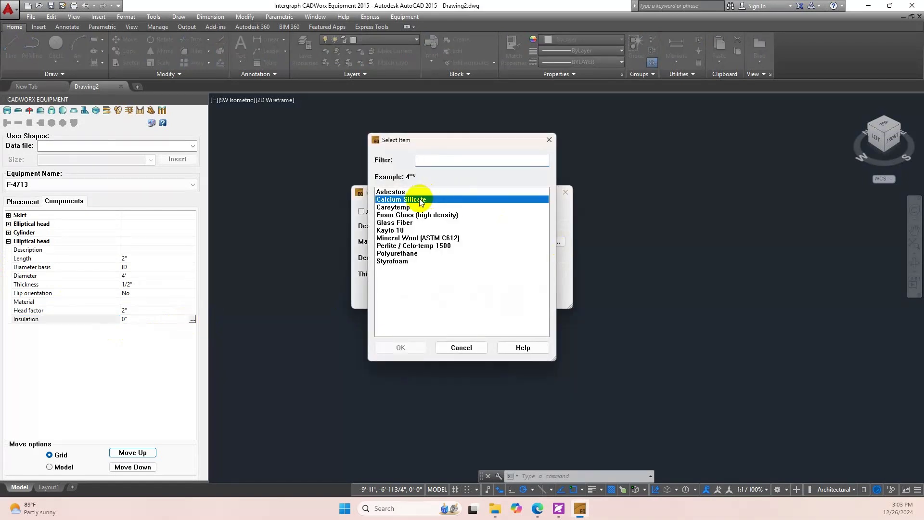
{"action": "left_click", "coordinate": [400, 347]}
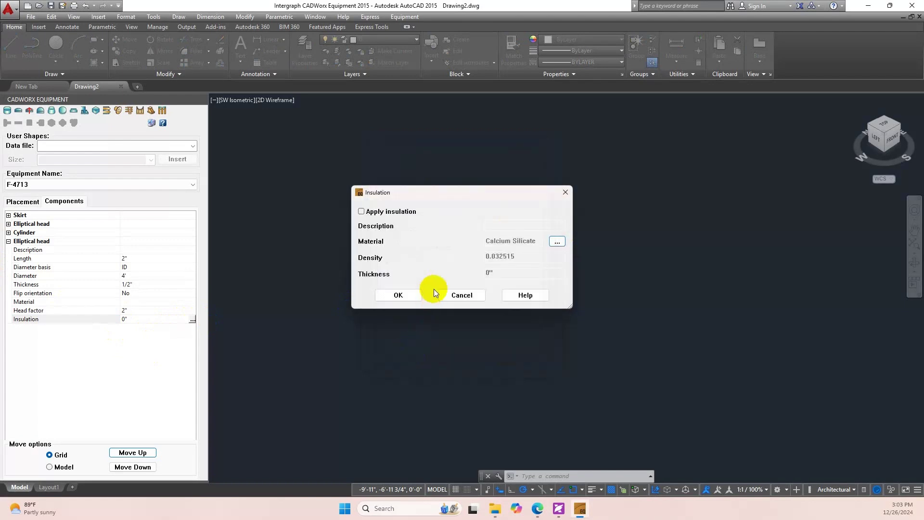
{"action": "left_click", "coordinate": [411, 294]}
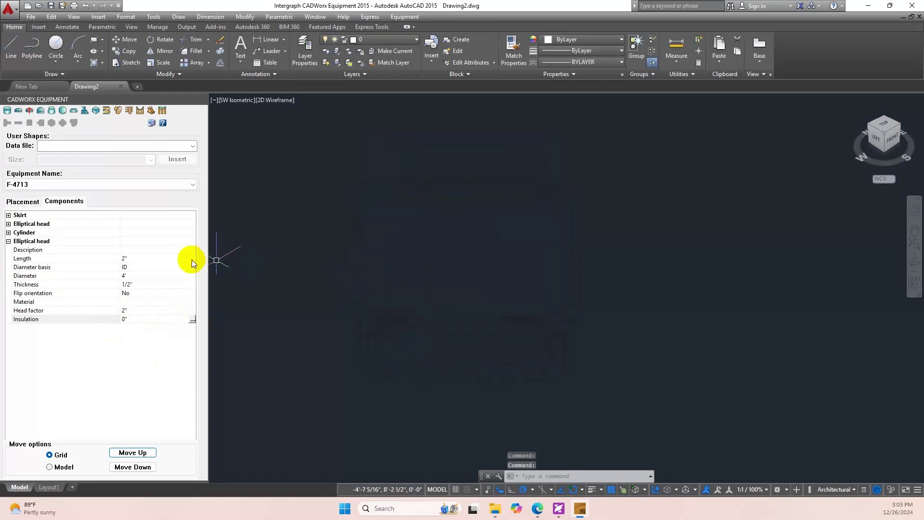
Step: Set the second elliptical head's insulation thickness to 3" and collapse its properties
{"action": "left_click", "coordinate": [135, 319]}
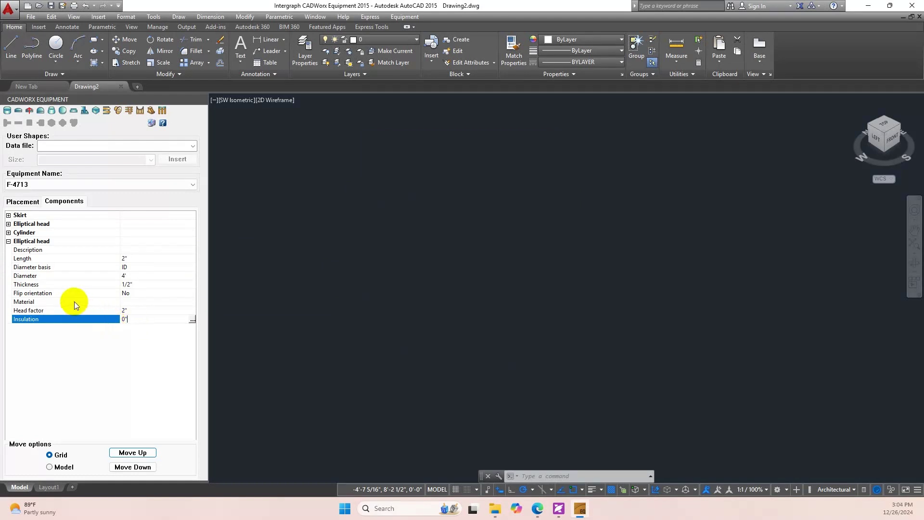
{"action": "left_click", "coordinate": [108, 317]}
{"action": "type", "text": "3"}
{"action": "key", "text": "Return"}
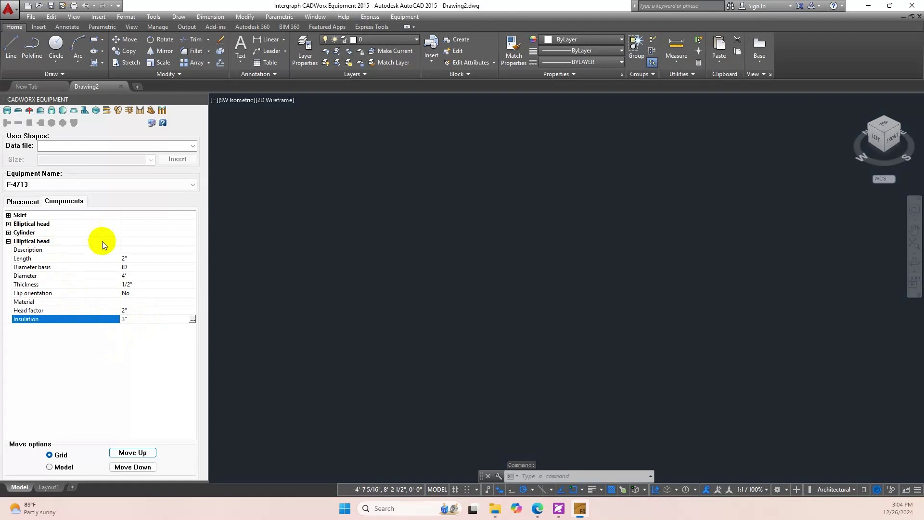
{"action": "left_click", "coordinate": [9, 240]}
Step: Expand the cylinder's properties and assign Calcium Silicate as its insulation material
{"action": "left_click", "coordinate": [8, 232]}
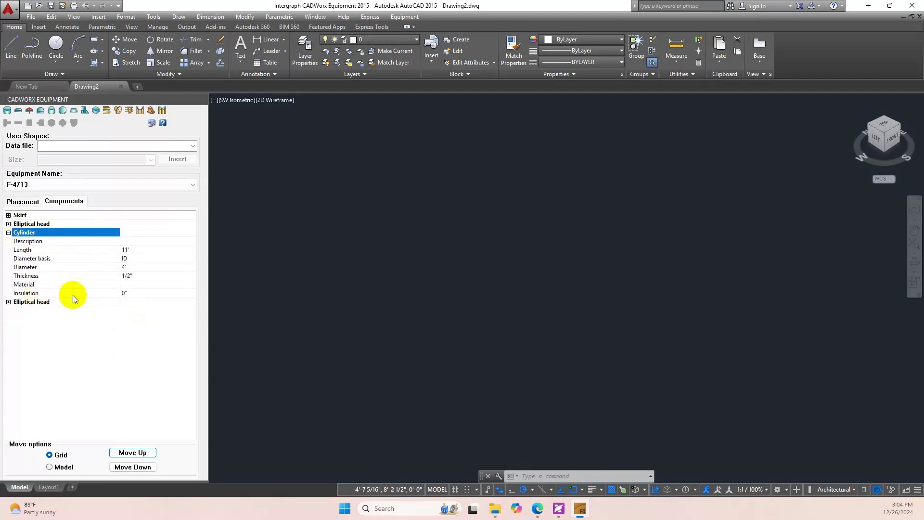
{"action": "left_click", "coordinate": [186, 293]}
{"action": "left_click", "coordinate": [192, 294]}
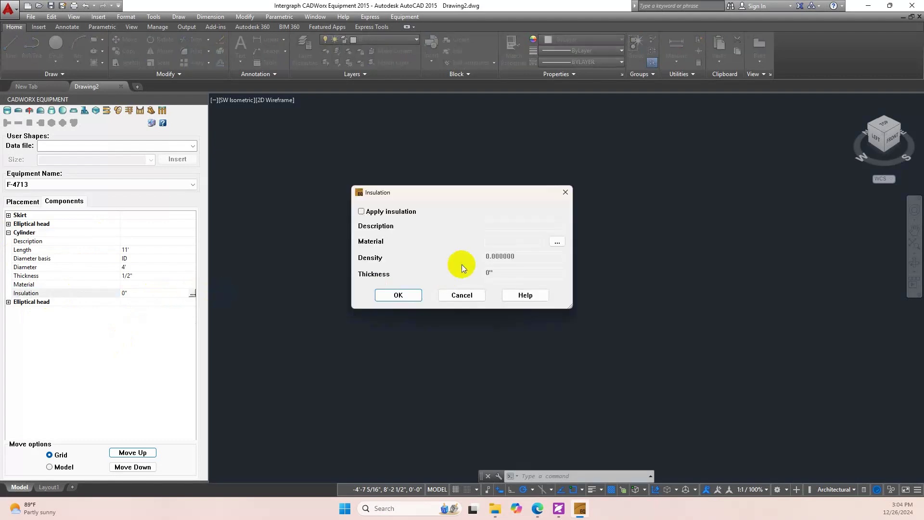
{"action": "left_click", "coordinate": [556, 242]}
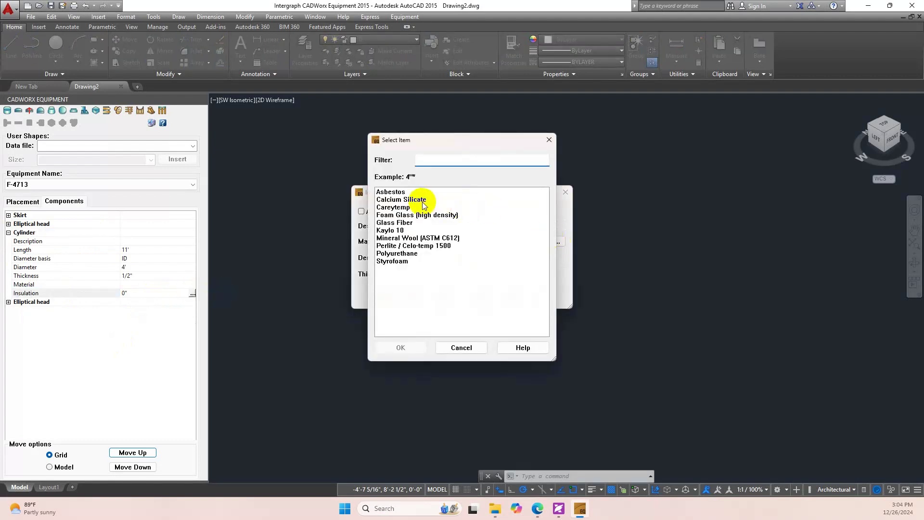
{"action": "left_click", "coordinate": [424, 200]}
{"action": "left_click", "coordinate": [417, 347]}
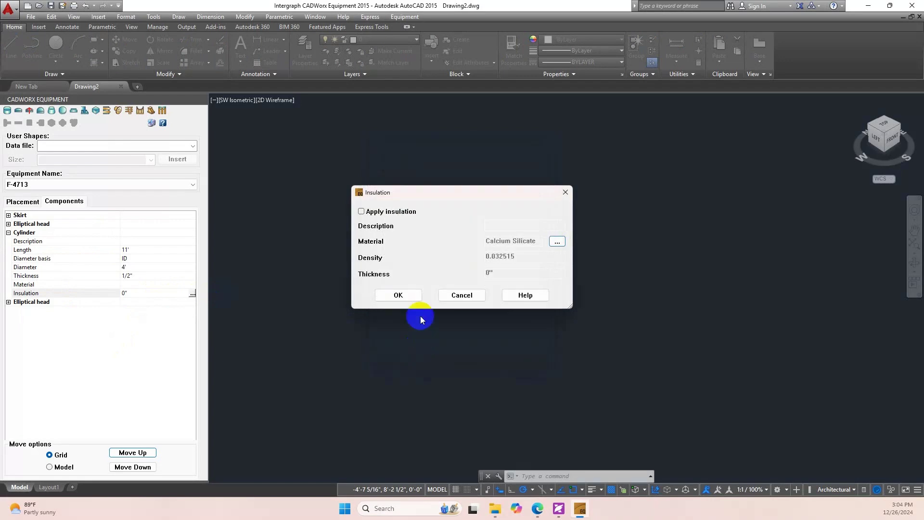
{"action": "left_click", "coordinate": [409, 295]}
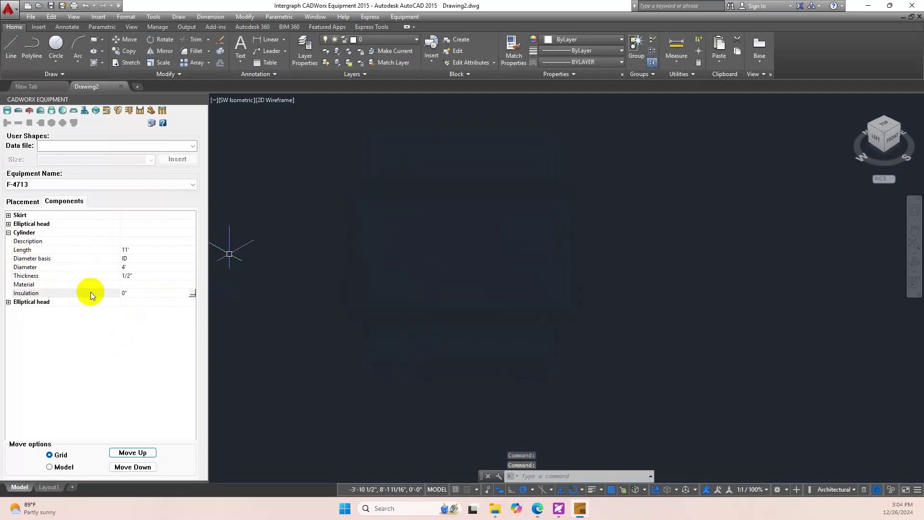
Step: Set the cylinder's insulation thickness to 3"
{"action": "left_click", "coordinate": [137, 295]}
{"action": "type", "text": "3"}
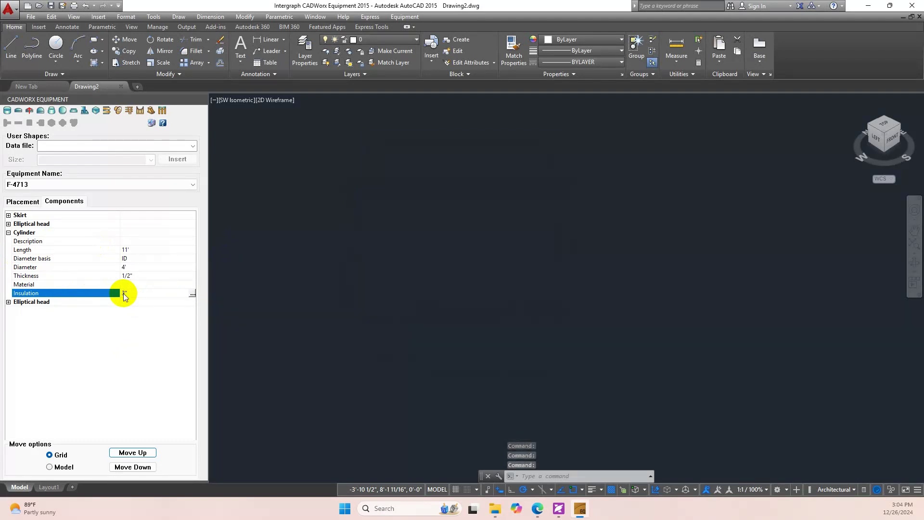
Step: Expand the first elliptical head's properties and assign its insulation material from the material list
{"action": "left_click", "coordinate": [8, 223]}
{"action": "left_click", "coordinate": [162, 301]}
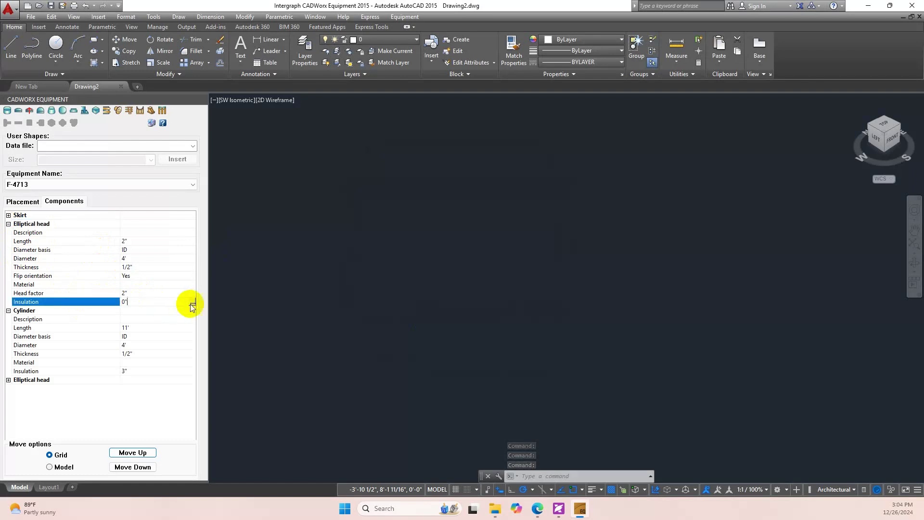
{"action": "left_click", "coordinate": [193, 302]}
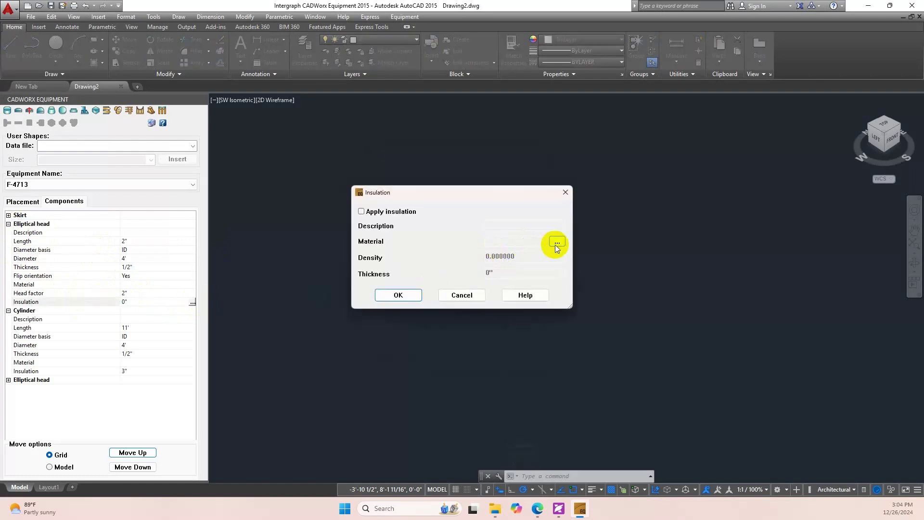
{"action": "left_click", "coordinate": [557, 242]}
{"action": "left_click", "coordinate": [423, 200]}
{"action": "left_click", "coordinate": [411, 350]}
{"action": "left_click", "coordinate": [395, 294]}
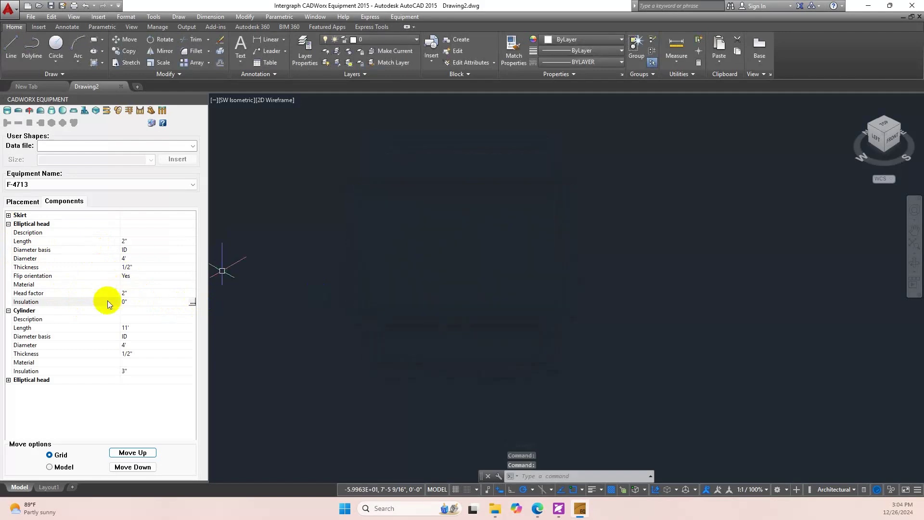
Step: Set the first elliptical head's insulation thickness to 3" and collapse the properties of that head and the cylinder
{"action": "left_click", "coordinate": [138, 303]}
{"action": "type", "text": "3"}
{"action": "key", "text": "Return"}
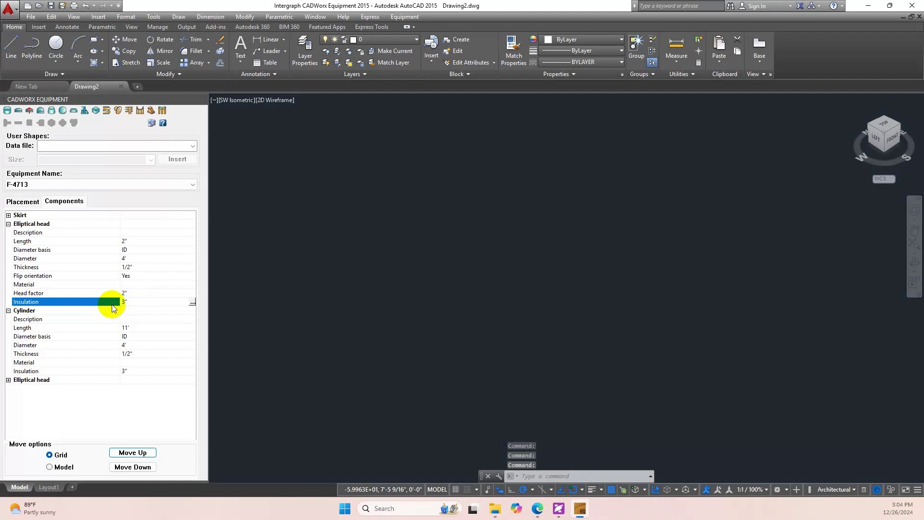
{"action": "left_click", "coordinate": [9, 224]}
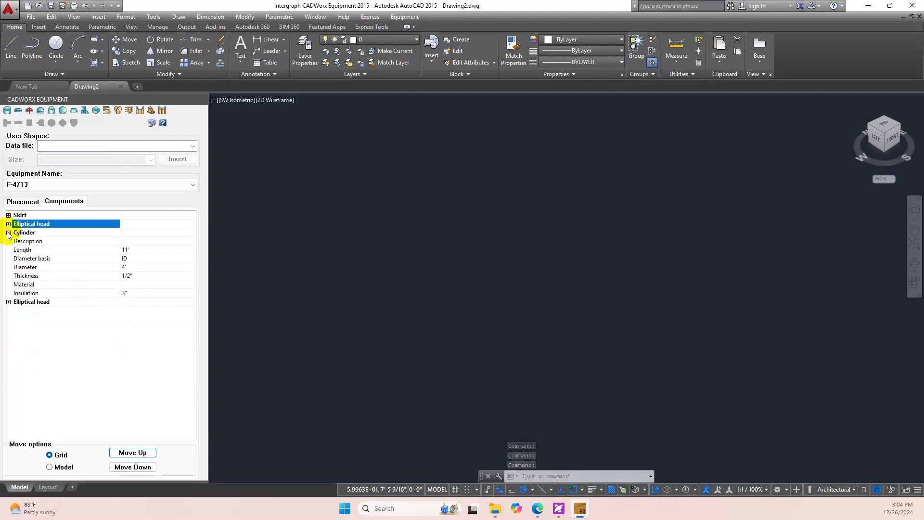
{"action": "left_click", "coordinate": [9, 233]}
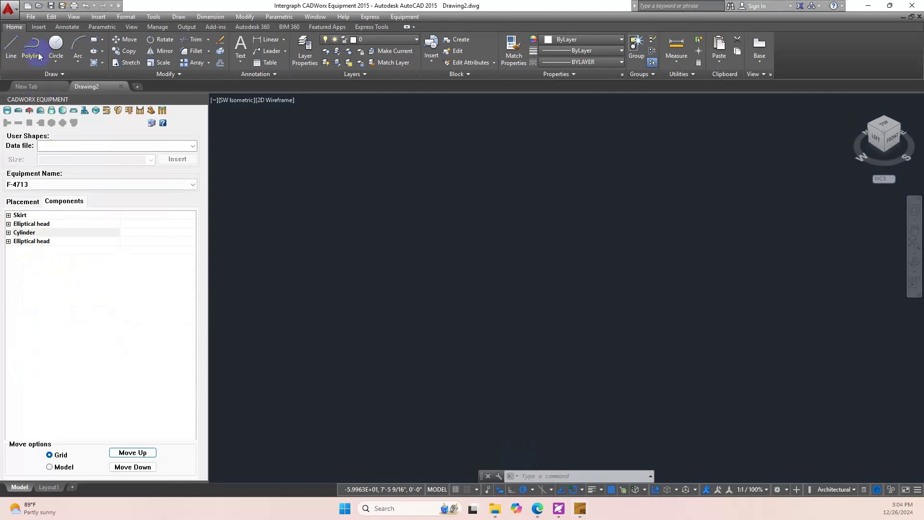
Step: Save the drawing as F-4713 in the CADWorx Training Video folder
{"action": "left_click", "coordinate": [32, 22]}
{"action": "left_click", "coordinate": [158, 143]}
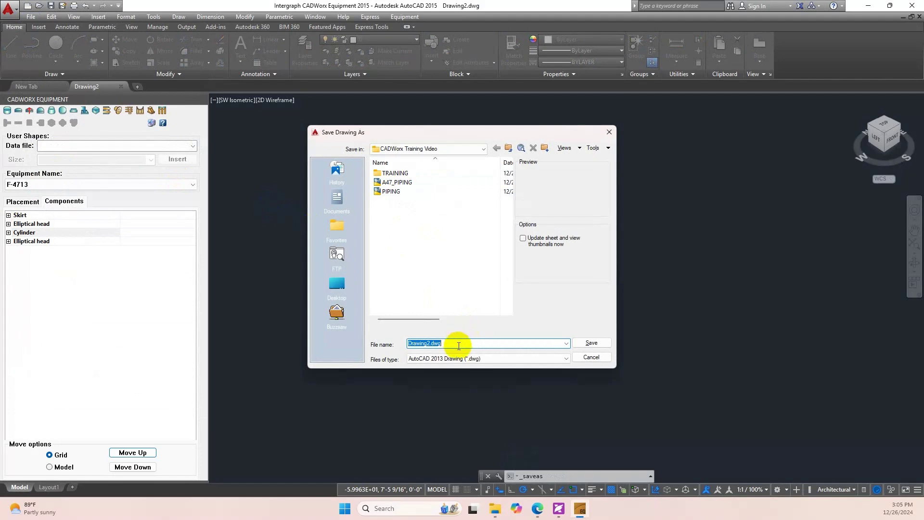
{"action": "type", "text": "f"}
{"action": "type", "text": "-4713"}
{"action": "key", "text": "Return"}
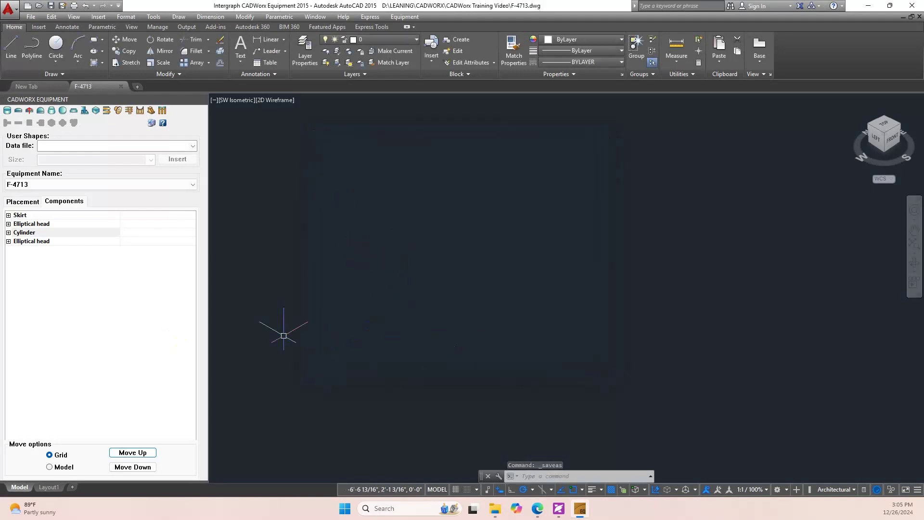
Step: Add a nozzle to the upper elliptical head and describe it as PSV-Pressure Safety Valve
{"action": "left_click", "coordinate": [29, 241]}
{"action": "left_click", "coordinate": [118, 111]}
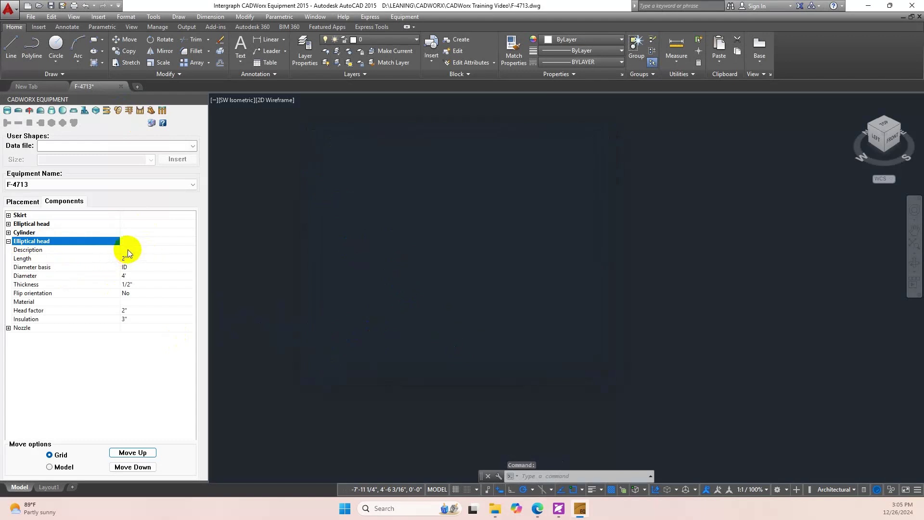
{"action": "left_click", "coordinate": [128, 250]}
{"action": "left_click", "coordinate": [8, 328]}
{"action": "left_click", "coordinate": [133, 337]}
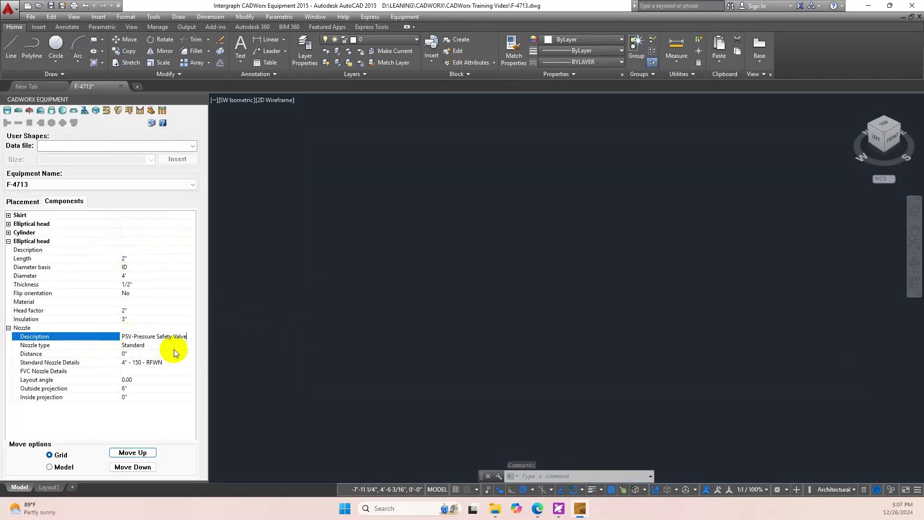
{"action": "key", "text": "Return"}
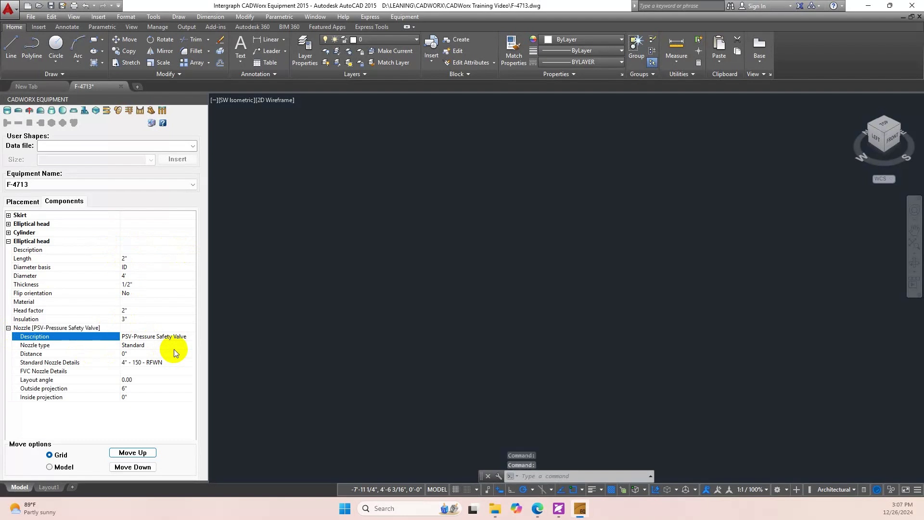
Step: Keep the safety valve nozzle's type as Standard and set its placement distance to 1'-3"
{"action": "left_click", "coordinate": [145, 346]}
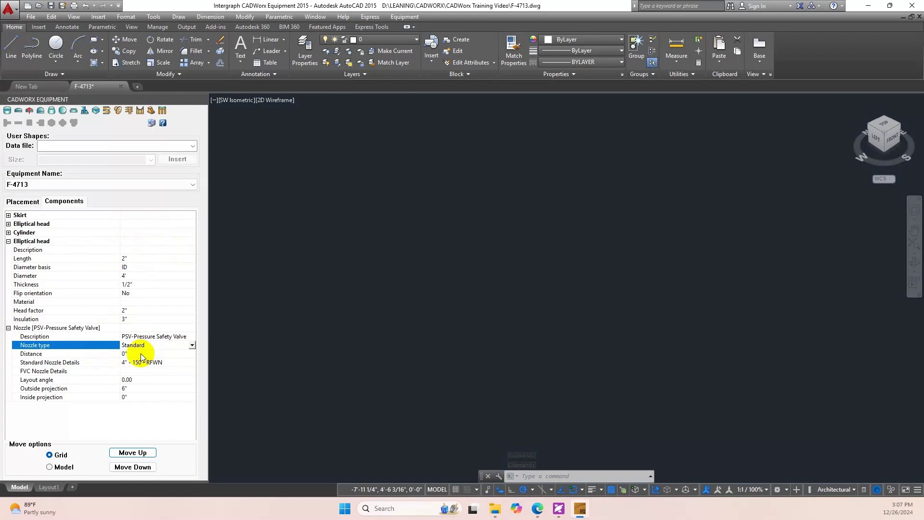
{"action": "left_click", "coordinate": [140, 353]}
{"action": "left_click", "coordinate": [192, 355]}
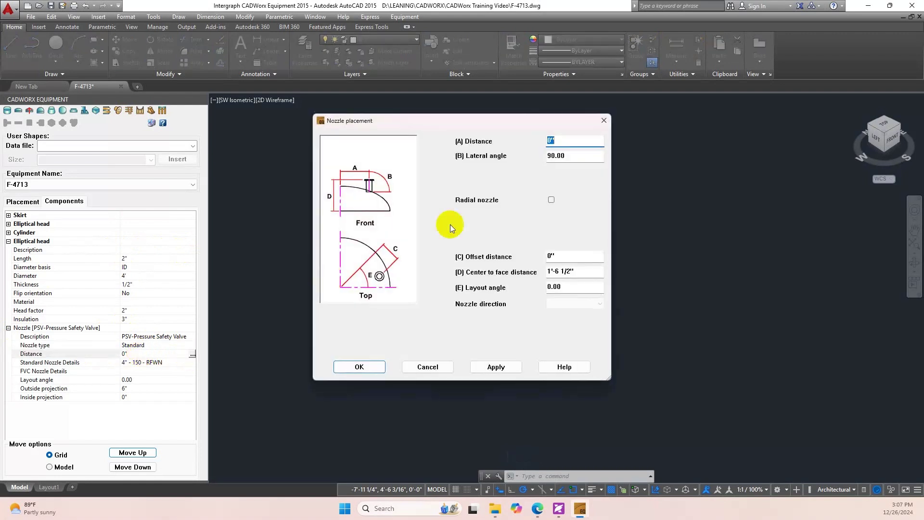
{"action": "type", "text": "1'"}
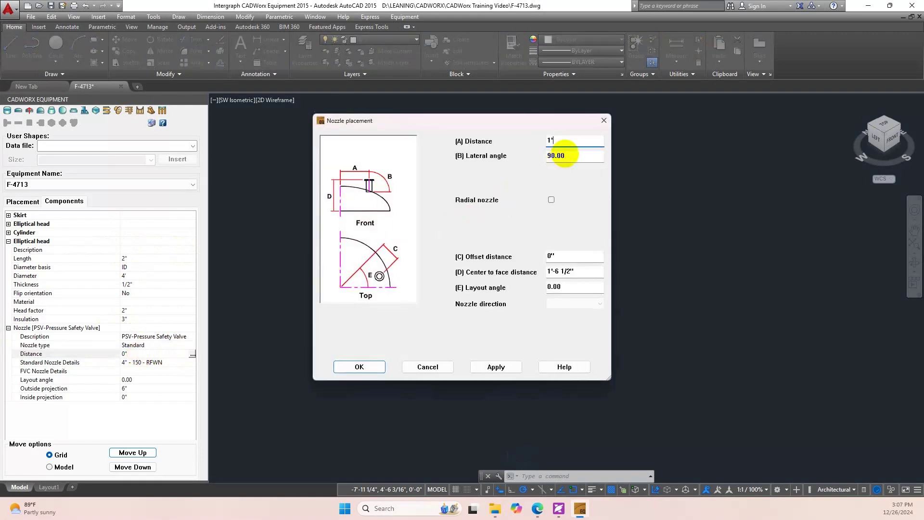
{"action": "type", "text": "-3"}
{"action": "key", "text": "Return"}
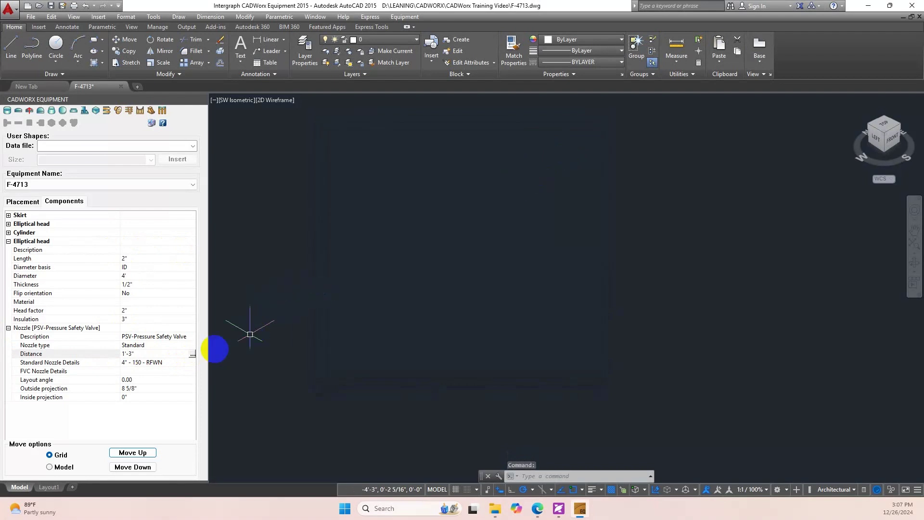
Step: Set the safety valve nozzle's outside projection to 1'-8 3/8"
{"action": "left_click", "coordinate": [146, 389]}
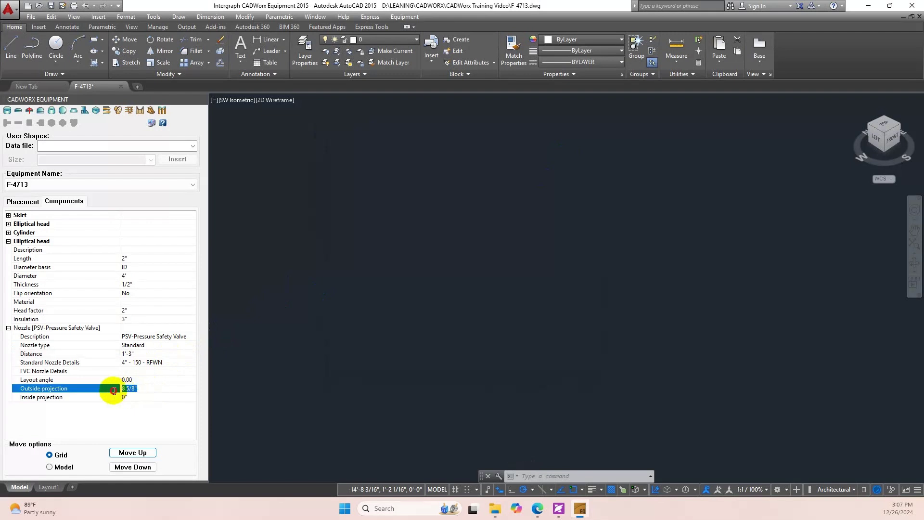
{"action": "type", "text": "1'-8 3/8"}
{"action": "key", "text": "Return"}
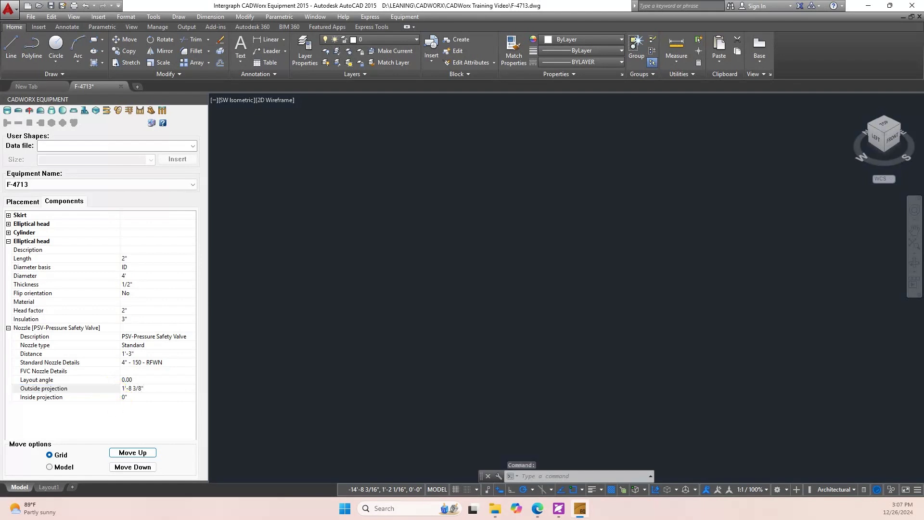
Step: Set the safety valve nozzle's diameter to 6" and schedule to STD, keeping the 150 RFWN flange
{"action": "left_click", "coordinate": [143, 363]}
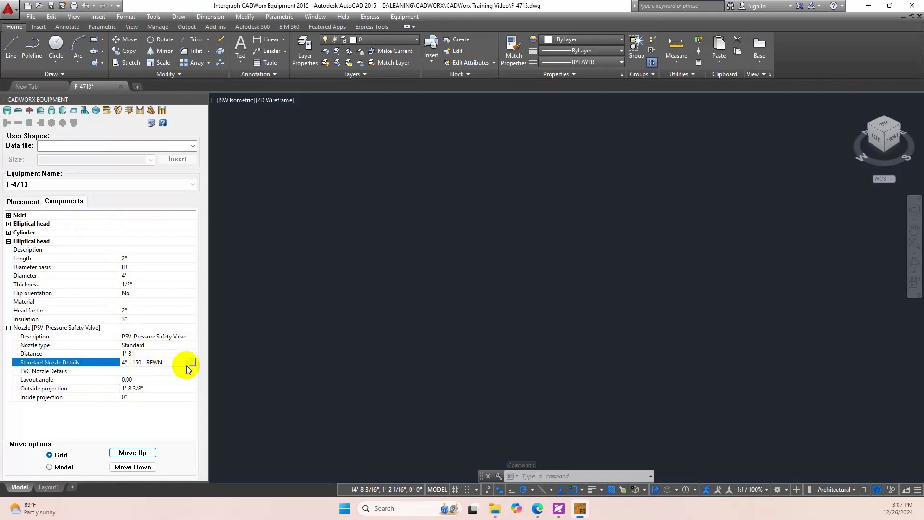
{"action": "left_click", "coordinate": [192, 363]}
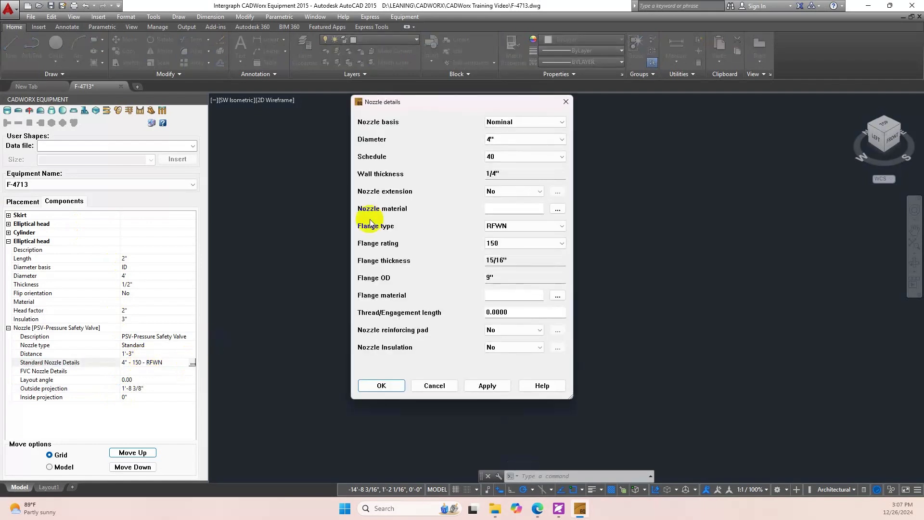
{"action": "left_click", "coordinate": [561, 140]}
{"action": "left_click", "coordinate": [532, 165]}
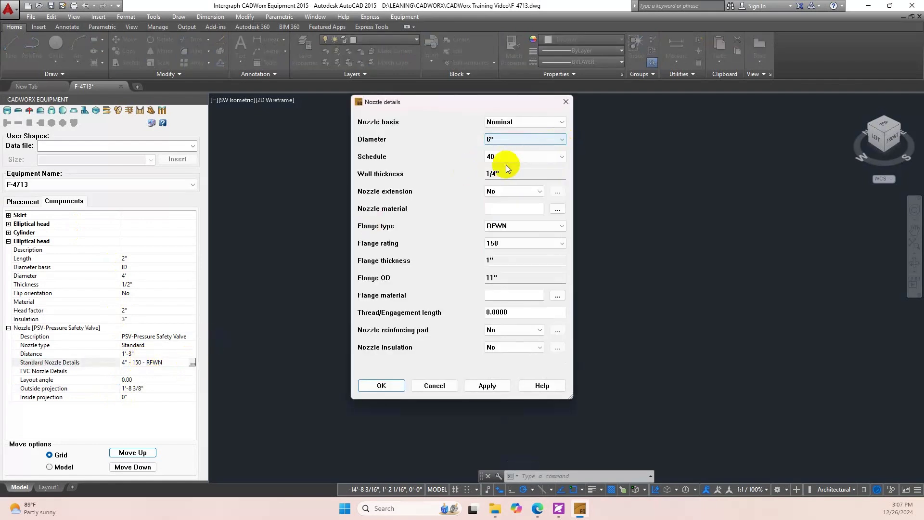
{"action": "left_click", "coordinate": [560, 157]}
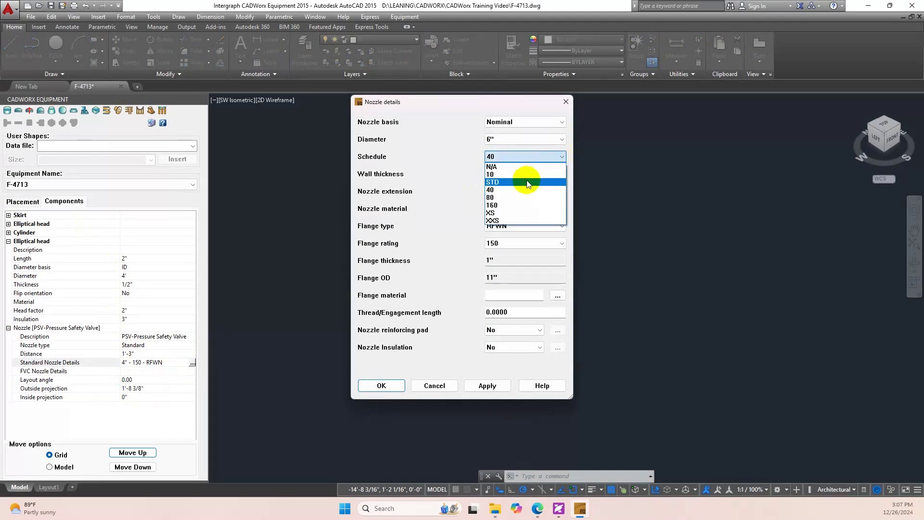
{"action": "left_click", "coordinate": [529, 182]}
{"action": "left_click", "coordinate": [501, 192]}
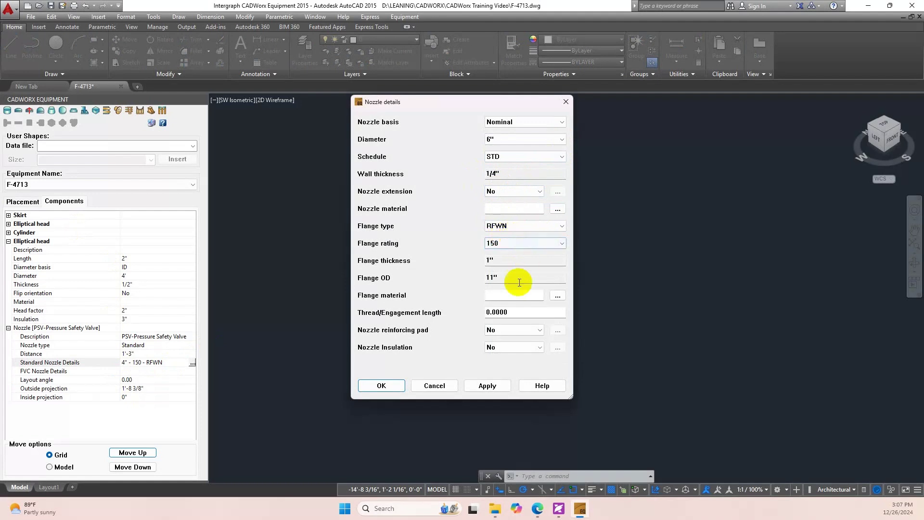
{"action": "left_click", "coordinate": [479, 386]}
{"action": "left_click", "coordinate": [381, 386]}
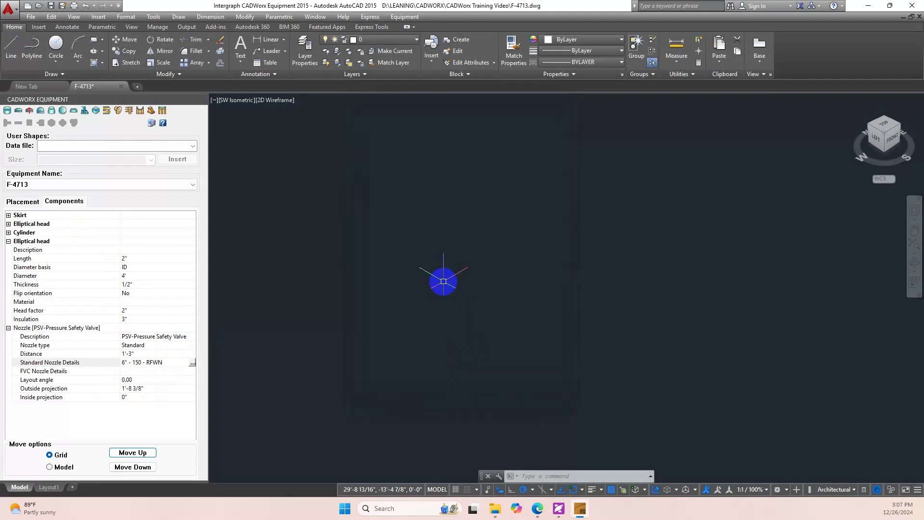
Step: Switch the model view's visual style to Conceptual
{"action": "left_click", "coordinate": [277, 100]}
{"action": "left_click", "coordinate": [316, 136]}
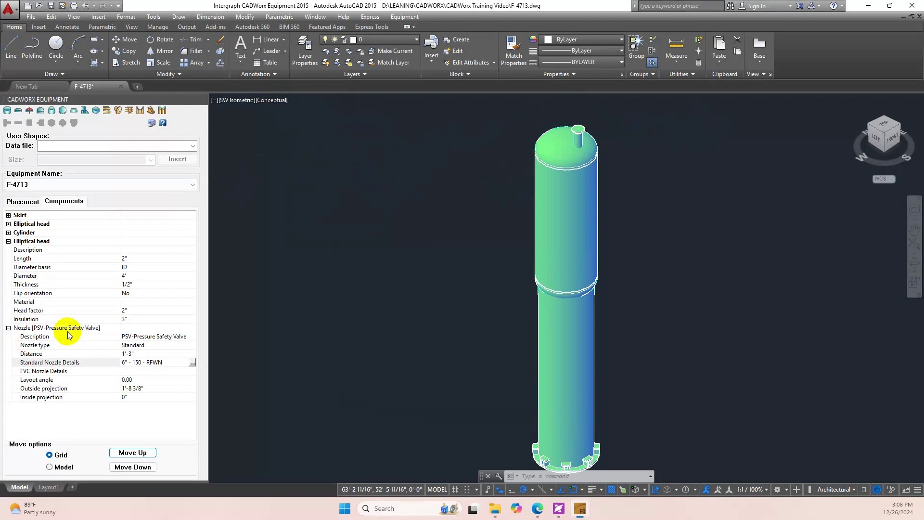
Step: Add a second nozzle to the upper elliptical head and describe it as V-Vent
{"action": "left_click", "coordinate": [34, 240]}
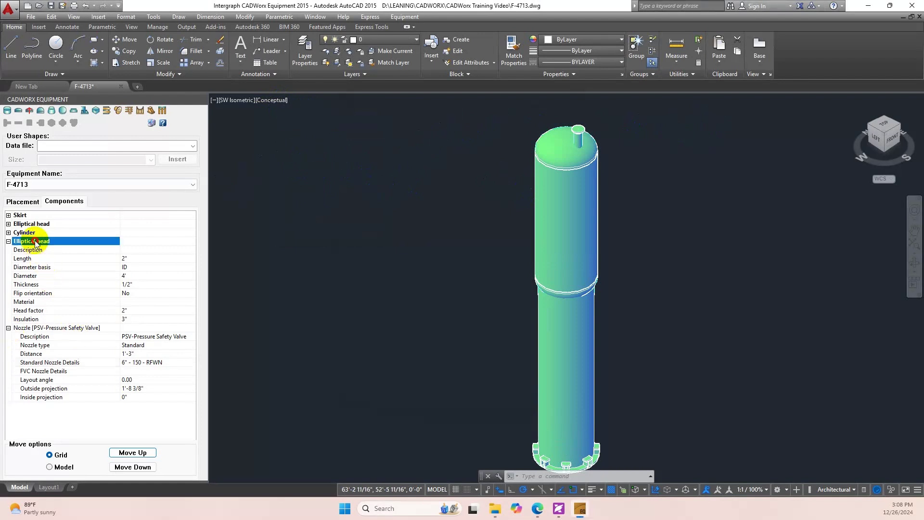
{"action": "left_click", "coordinate": [116, 112]}
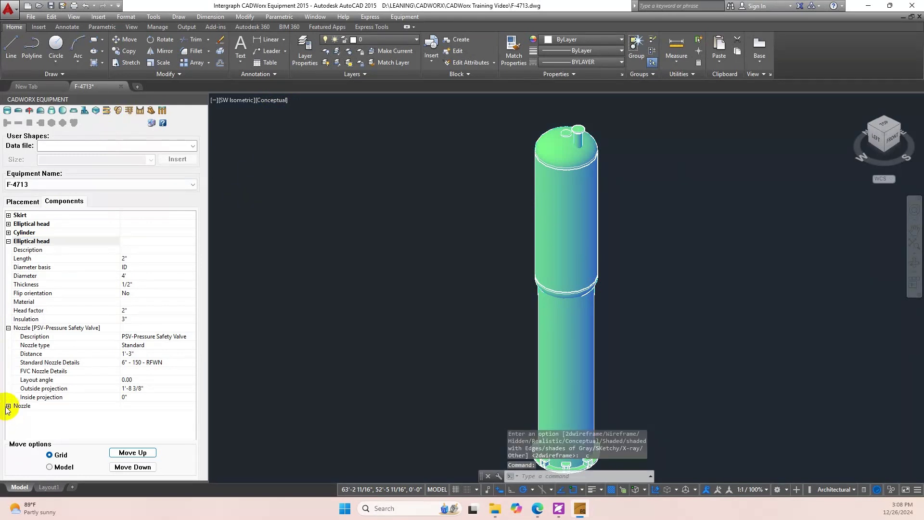
{"action": "scroll", "coordinate": [113, 402], "scroll_direction": "down", "scroll_amount": 2}
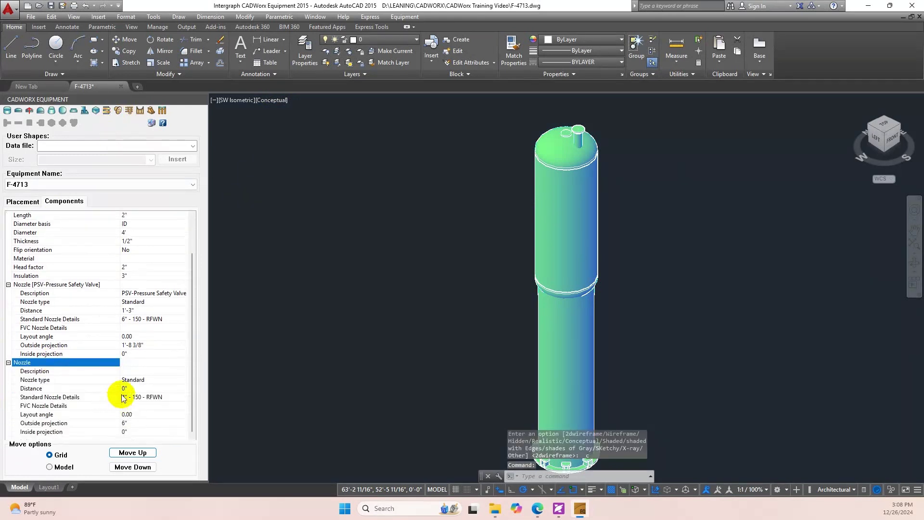
{"action": "left_click", "coordinate": [134, 369]}
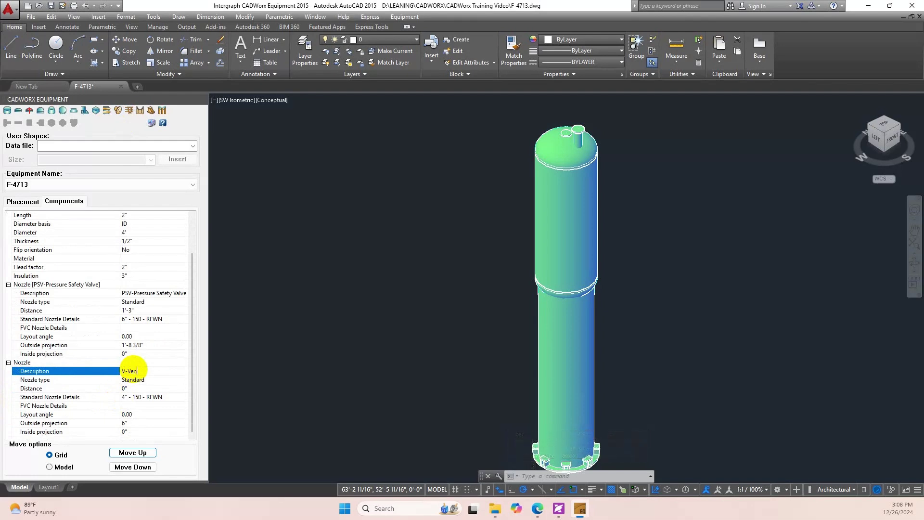
{"action": "key", "text": "Return"}
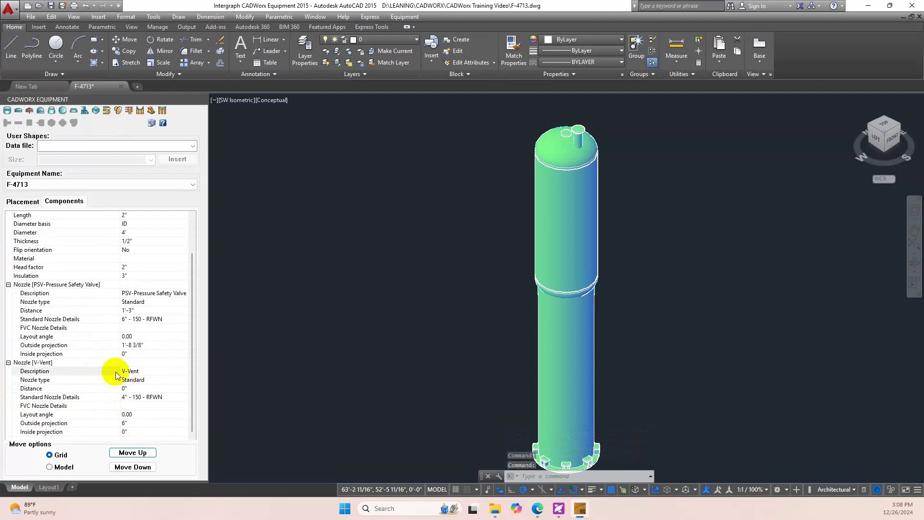
Step: Place the V-Vent nozzle at a distance of 1'-3" with a layout angle of 180°
{"action": "left_click", "coordinate": [134, 388]}
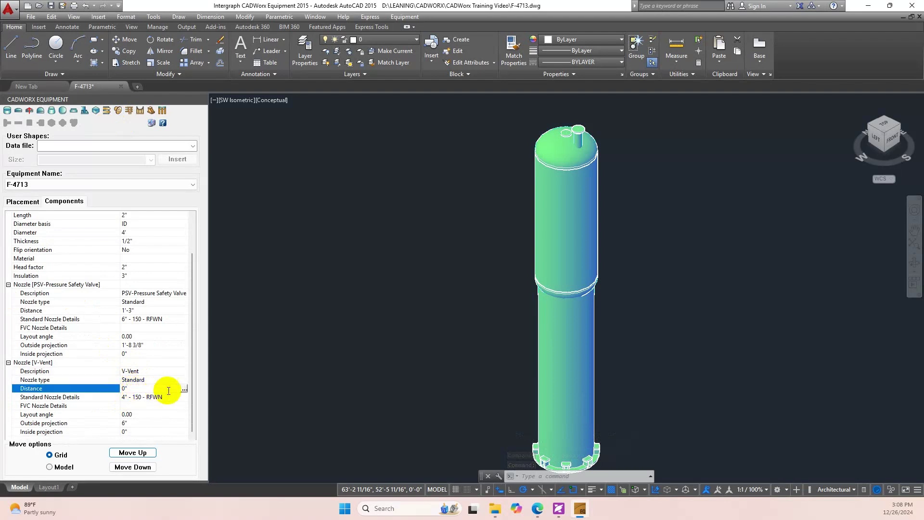
{"action": "left_click", "coordinate": [183, 389]}
{"action": "type", "text": "1'-3"}
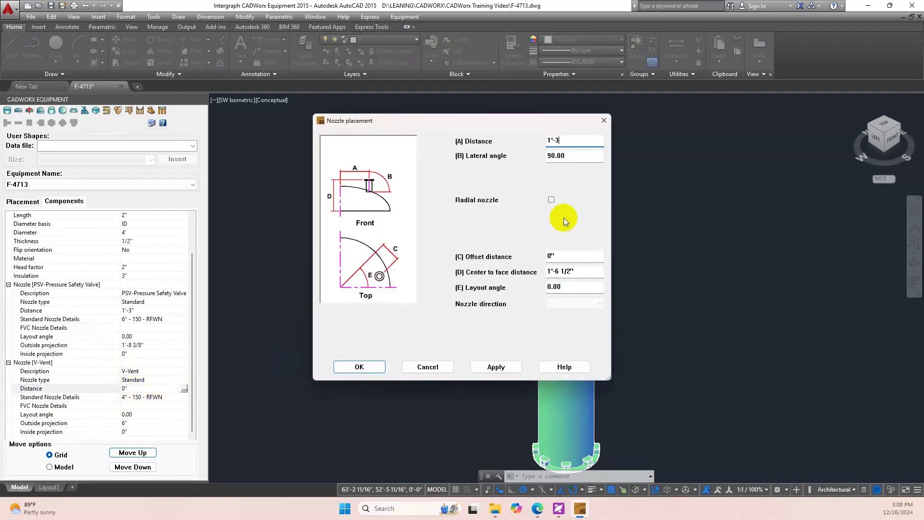
{"action": "type", "text": "\""}
{"action": "key", "text": "Return"}
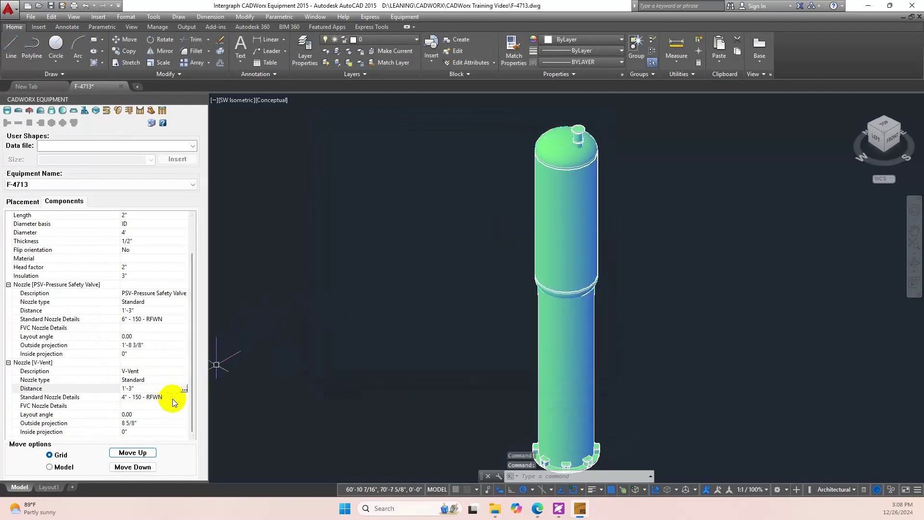
{"action": "left_click", "coordinate": [141, 414]}
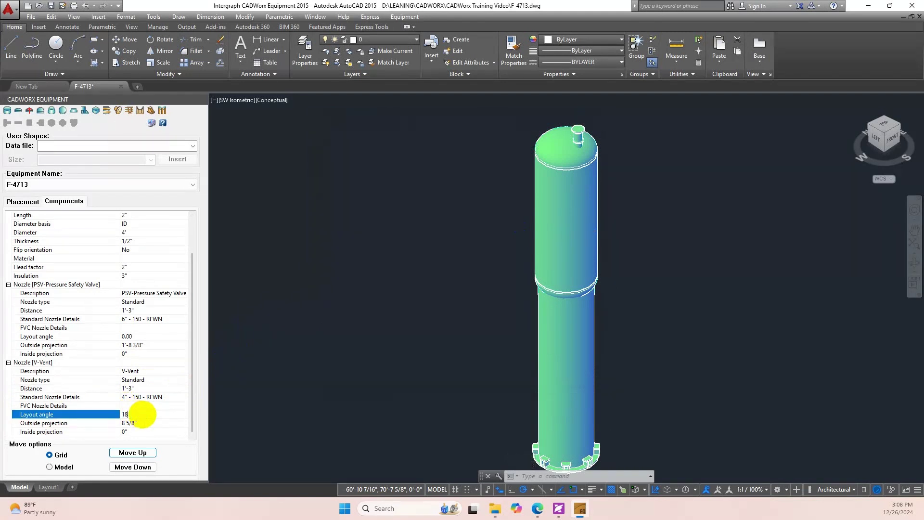
{"action": "key", "text": "Return"}
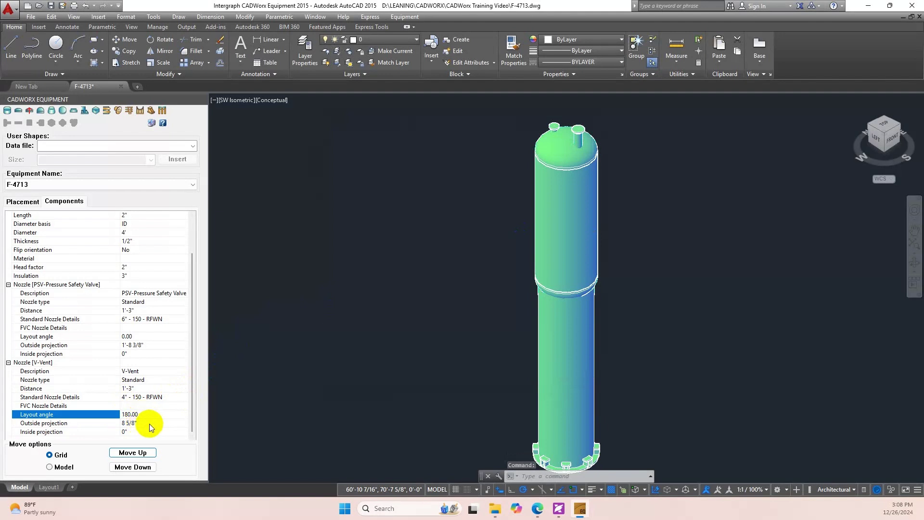
Step: Set the V-Vent nozzle's outside projection to 1'-8 3/8" and apply its 4", schedule 40, 150 RFWN details
{"action": "left_click", "coordinate": [151, 423]}
{"action": "type", "text": "1'-"}
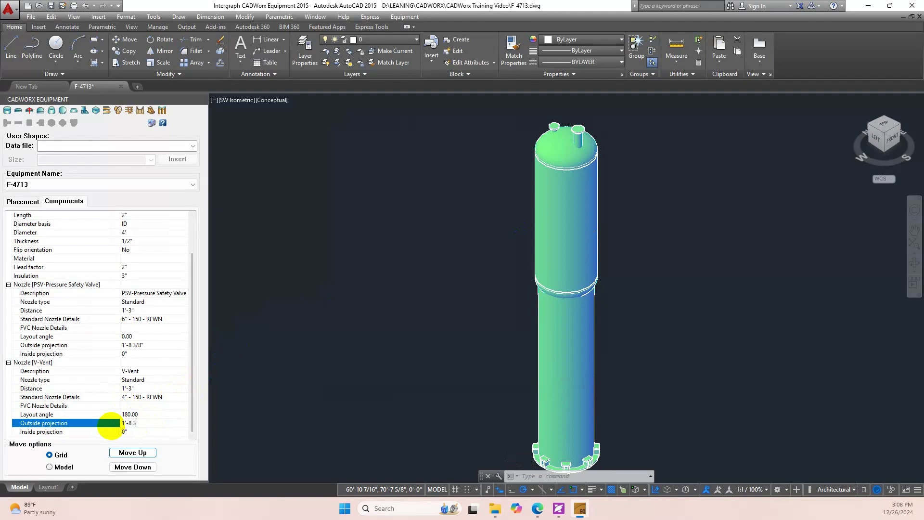
{"action": "key", "text": "Return"}
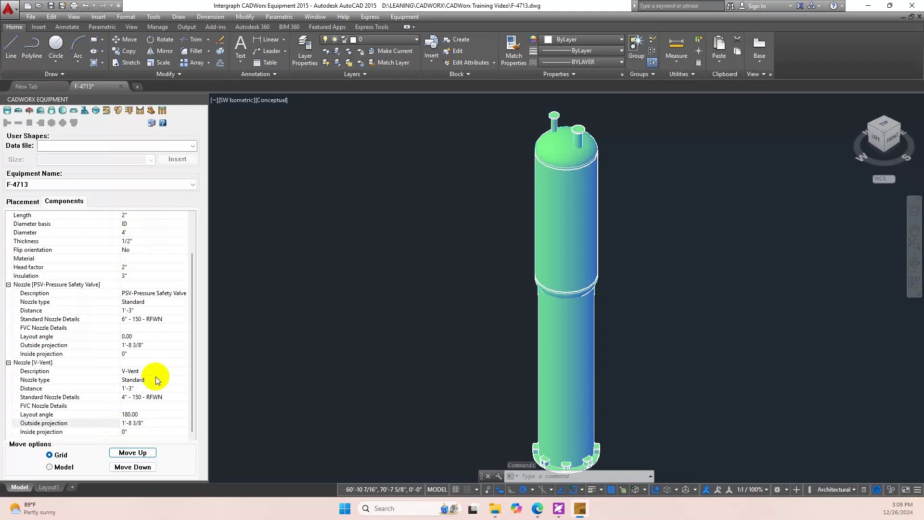
{"action": "left_click", "coordinate": [163, 396]}
{"action": "left_click", "coordinate": [184, 397]}
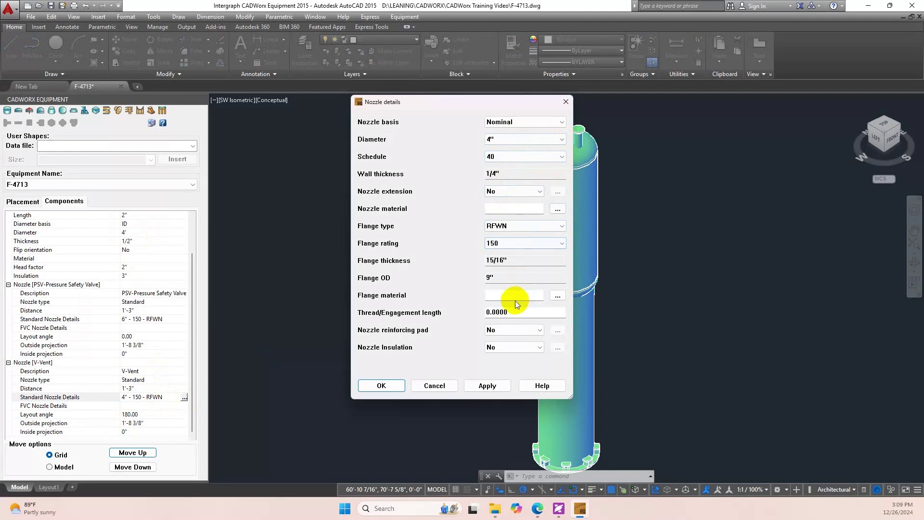
{"action": "left_click", "coordinate": [498, 391]}
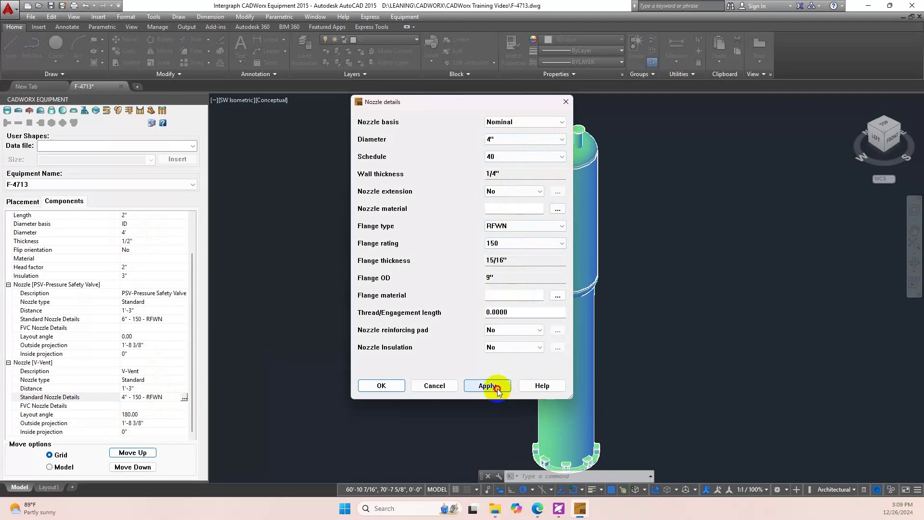
{"action": "left_click", "coordinate": [380, 385]}
{"action": "left_click", "coordinate": [433, 374]}
{"action": "left_click", "coordinate": [545, 126]}
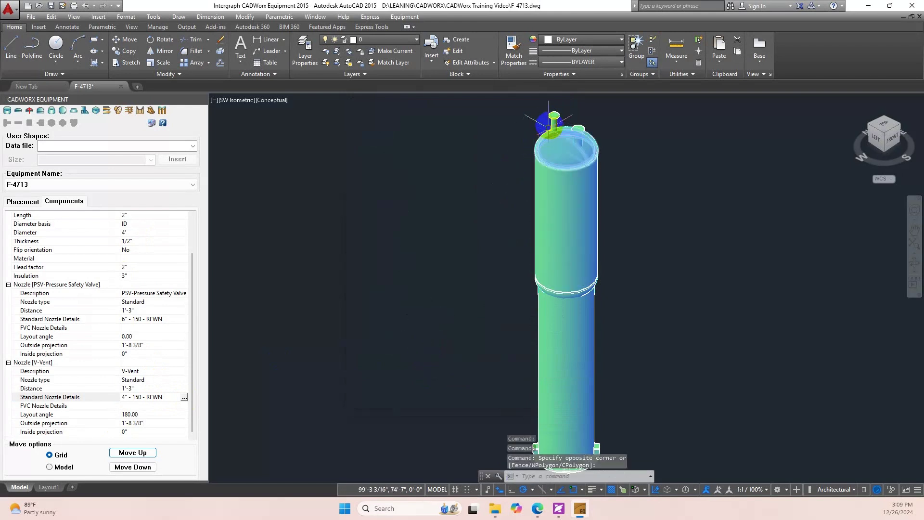
{"action": "left_click", "coordinate": [426, 129]}
{"action": "left_click", "coordinate": [417, 128]}
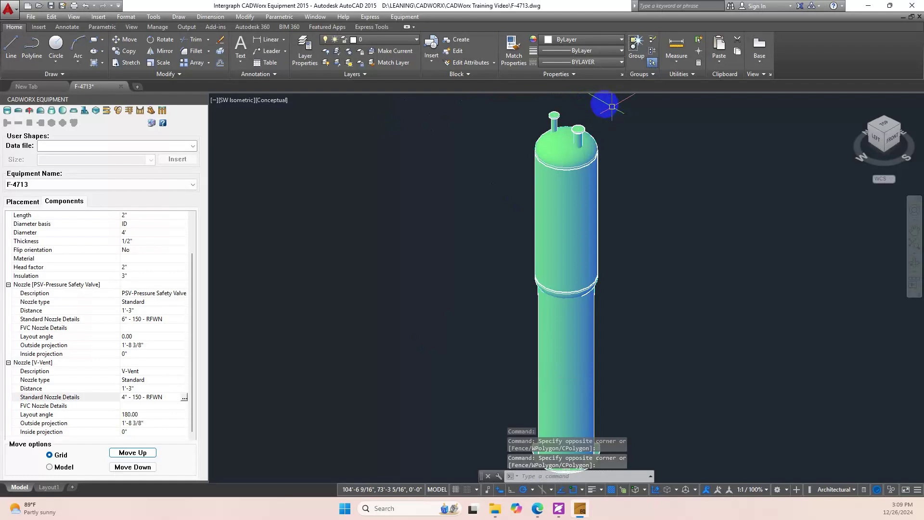
{"action": "left_click", "coordinate": [552, 114]}
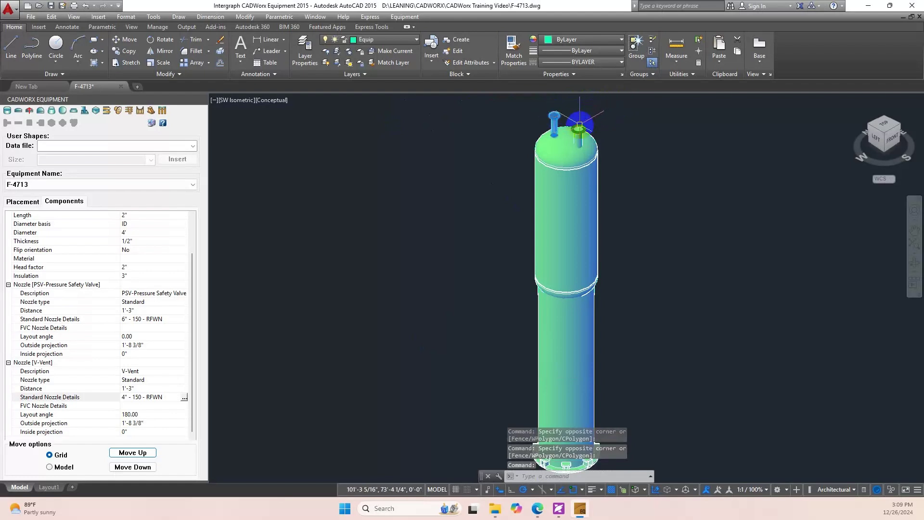
{"action": "scroll", "coordinate": [579, 112], "scroll_direction": "up", "scroll_amount": 3}
{"action": "left_click", "coordinate": [570, 108]}
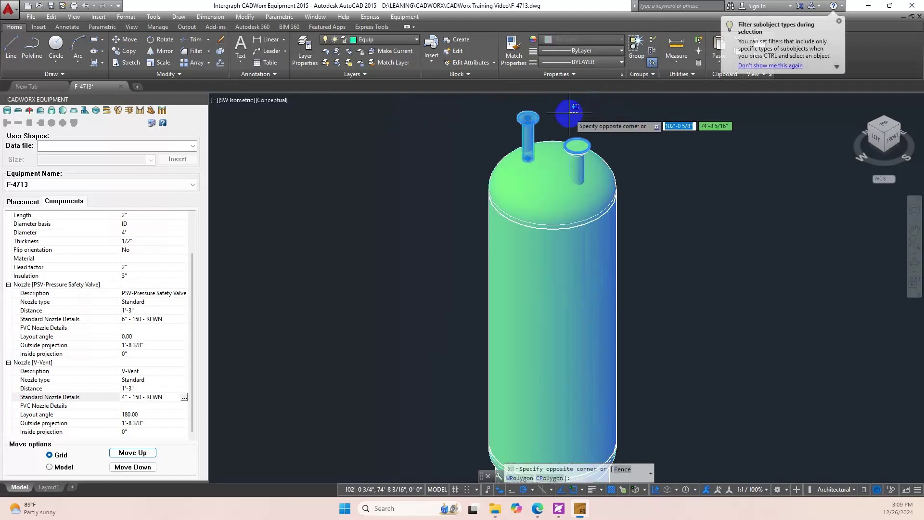
{"action": "key", "text": "Escape"}
{"action": "key", "text": "Escape"}
Step: Move the PSV and vent nozzles on the upper head to the Equip_Nozzle layer and save the drawing
{"action": "middle_click_drag", "start_coordinate": [516, 114], "coordinate": [509, 167]}
{"action": "left_click", "coordinate": [532, 152]}
{"action": "left_click", "coordinate": [479, 187]}
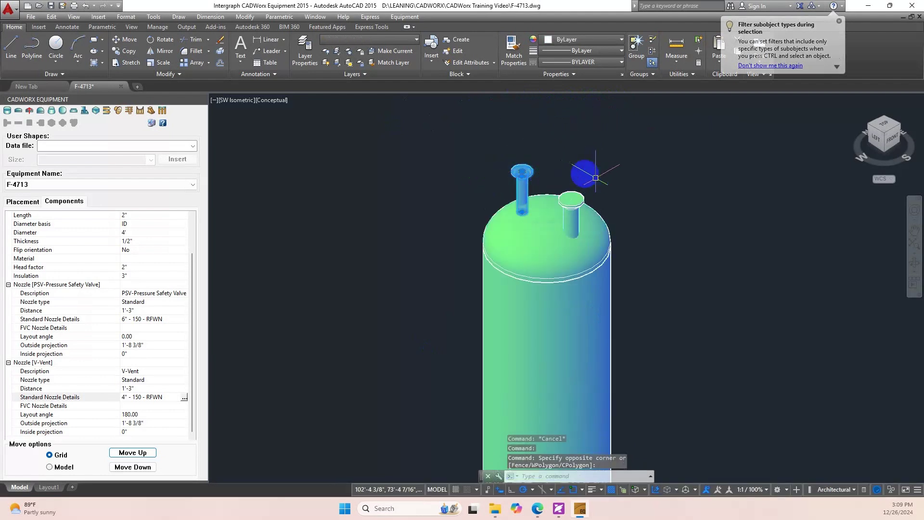
{"action": "left_click", "coordinate": [548, 160]}
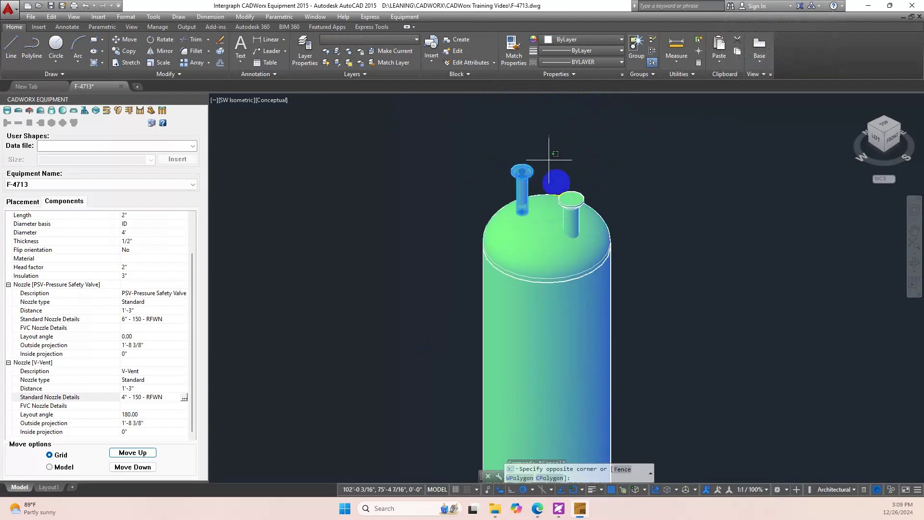
{"action": "left_click", "coordinate": [649, 266]}
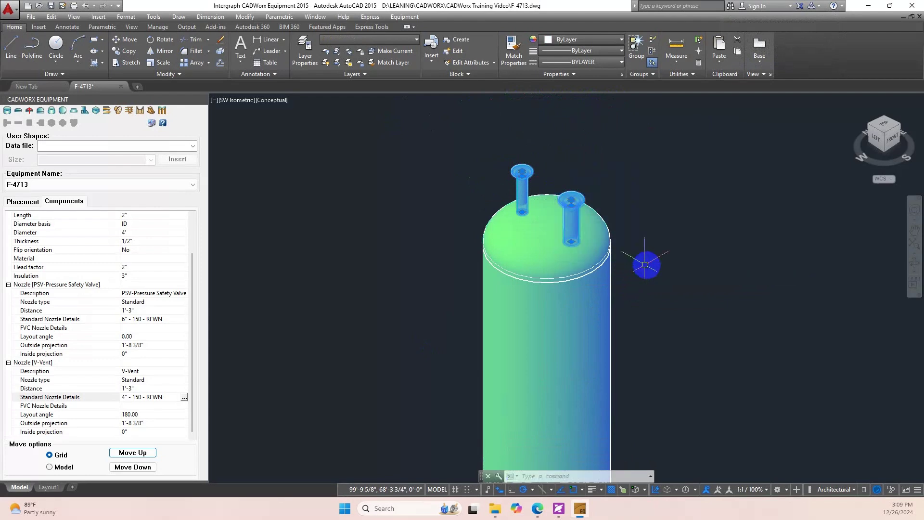
{"action": "left_click", "coordinate": [357, 38]}
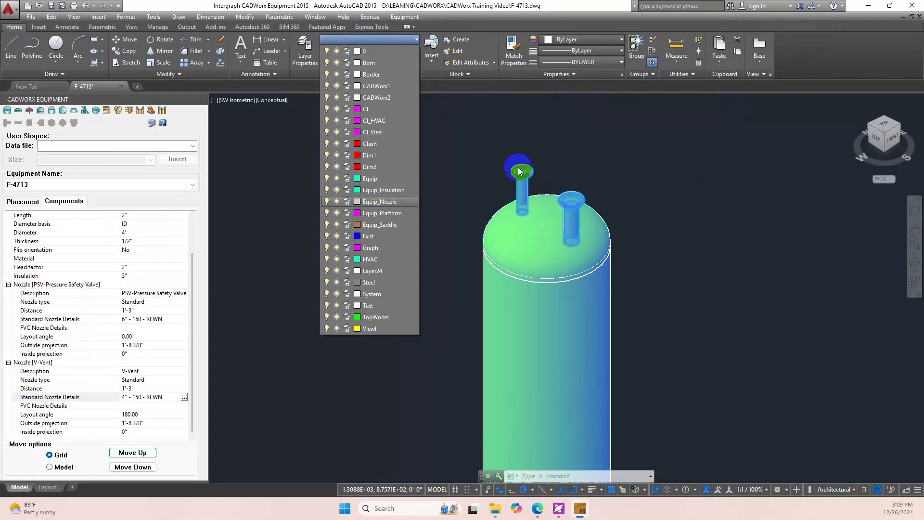
{"action": "left_click", "coordinate": [393, 202]}
{"action": "key", "text": "Escape"}
{"action": "middle_click_drag", "start_coordinate": [622, 281], "coordinate": [820, 154], "text": "shift"}
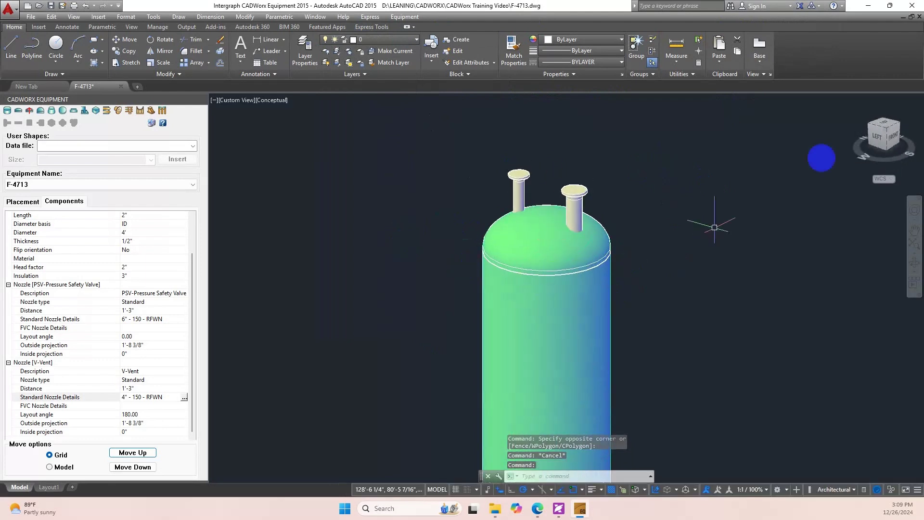
{"action": "left_click", "coordinate": [886, 141]}
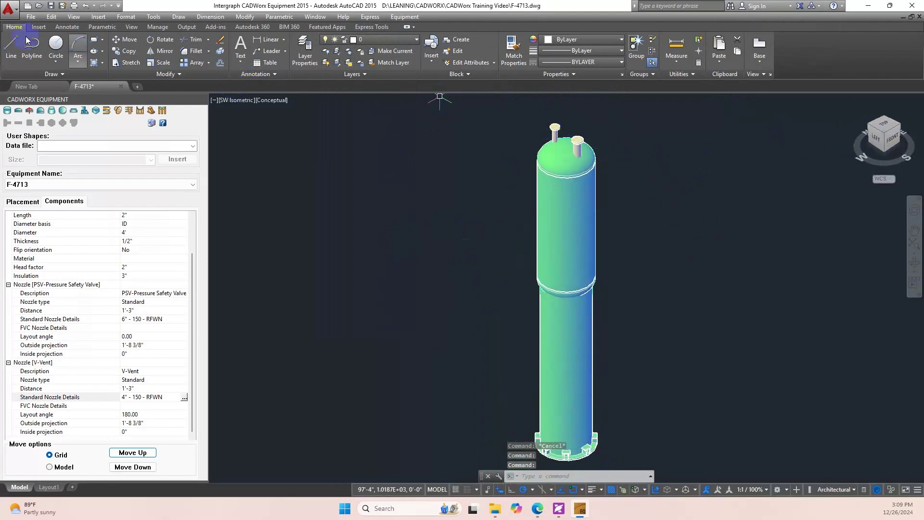
{"action": "left_click", "coordinate": [51, 6]}
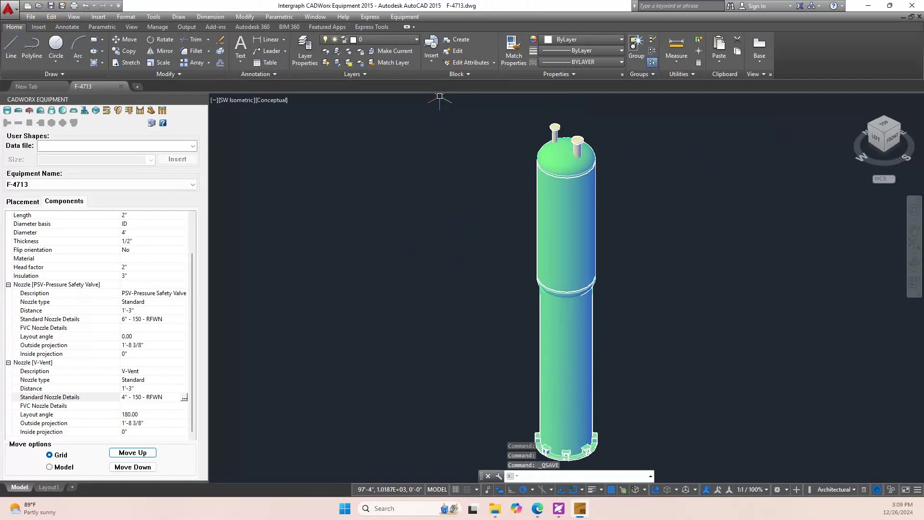
Step: Add a nozzle to the vessel's cylinder and describe it as O3-Spillback
{"action": "left_click_drag", "start_coordinate": [192, 268], "coordinate": [192, 227]}
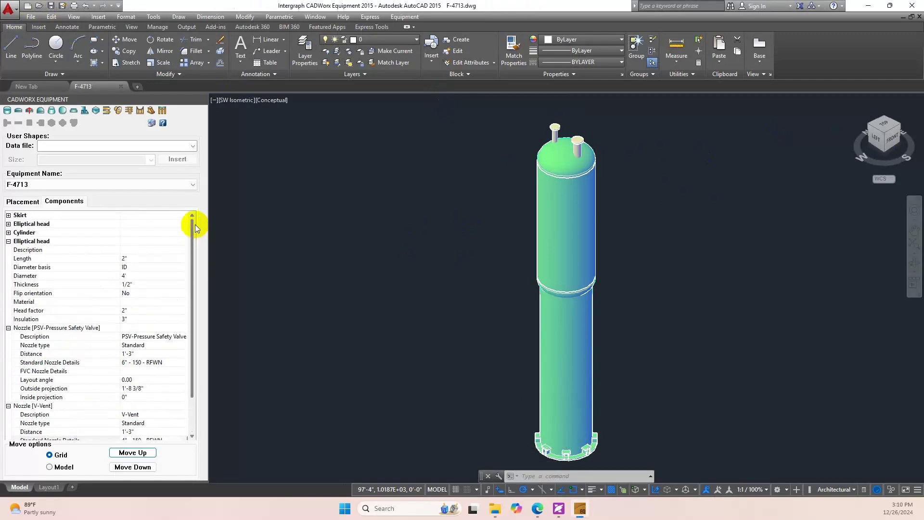
{"action": "left_click", "coordinate": [9, 242]}
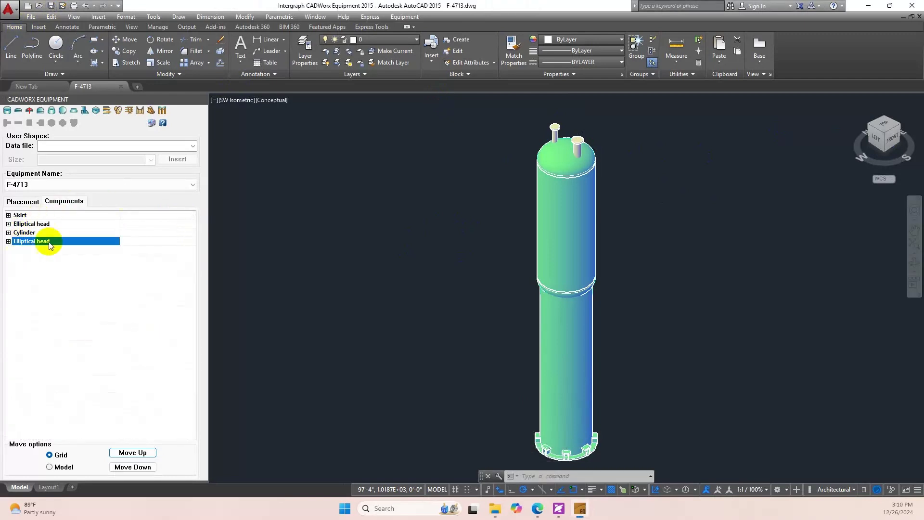
{"action": "left_click", "coordinate": [30, 233]}
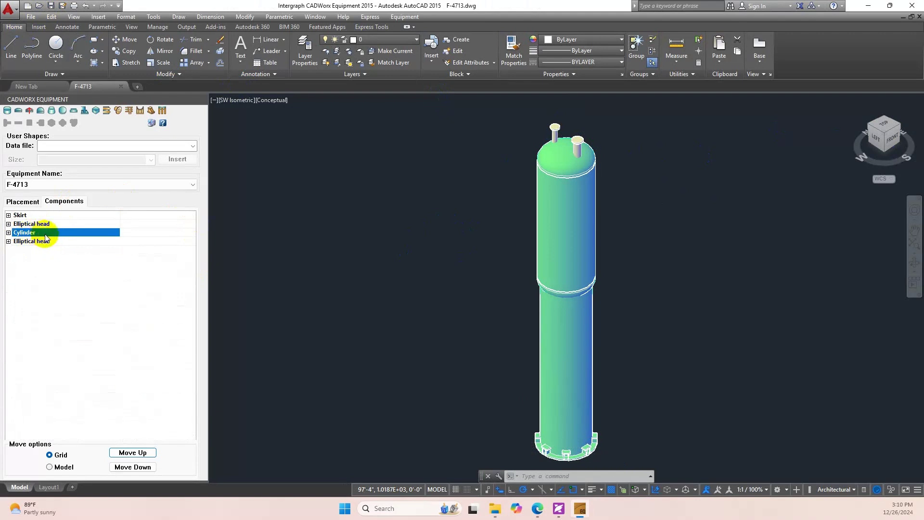
{"action": "left_click", "coordinate": [119, 111]}
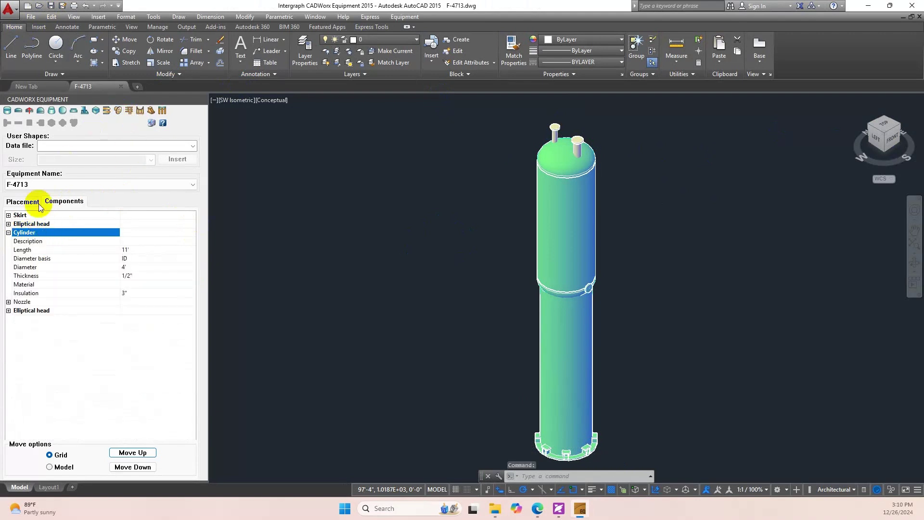
{"action": "left_click", "coordinate": [15, 302]}
{"action": "left_click", "coordinate": [9, 302]}
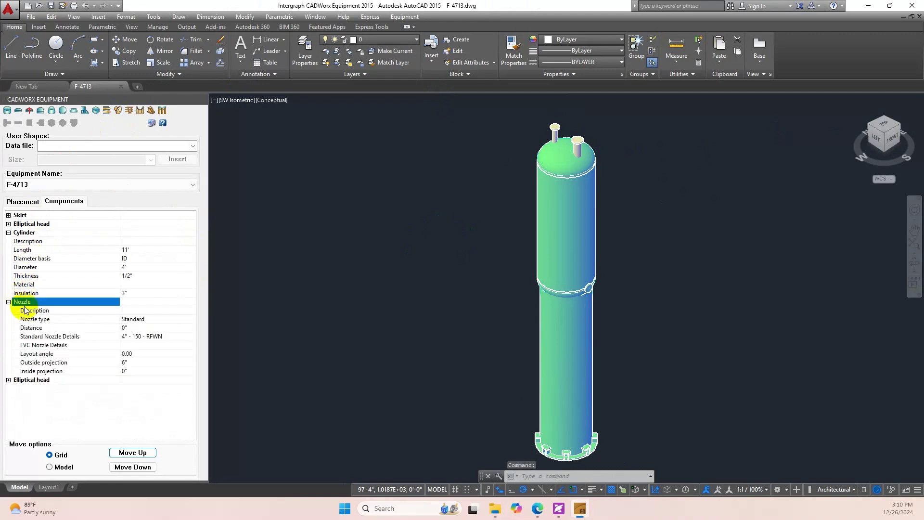
{"action": "left_click", "coordinate": [137, 311]}
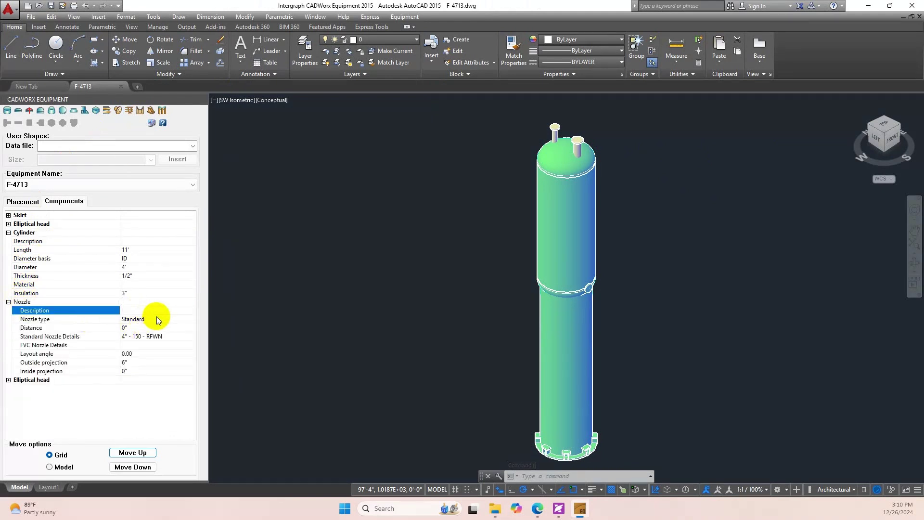
{"action": "type", "text": "O"}
{"action": "key", "text": "Return"}
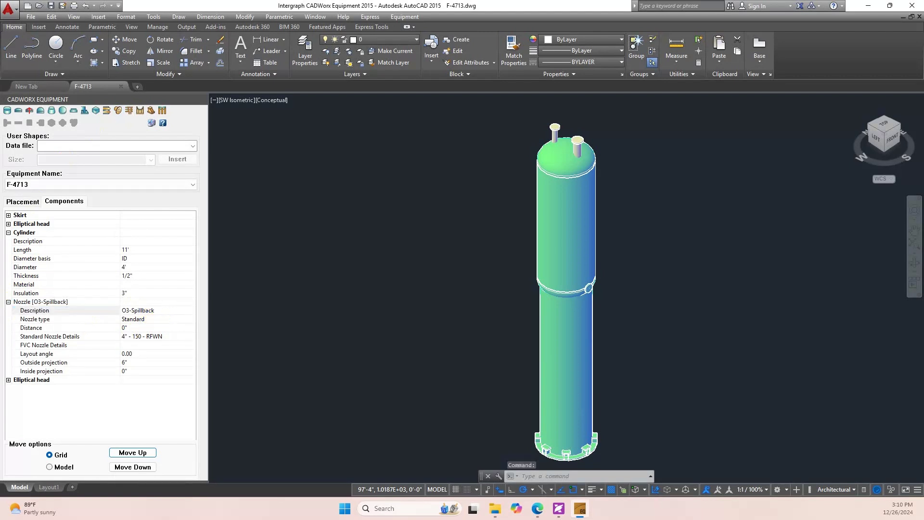
Step: Place the O3-Spillback nozzle at a distance of 10' with a layout angle of 180° and an outside projection of 8 1/2"
{"action": "left_click", "coordinate": [127, 329]}
{"action": "left_click", "coordinate": [192, 328]}
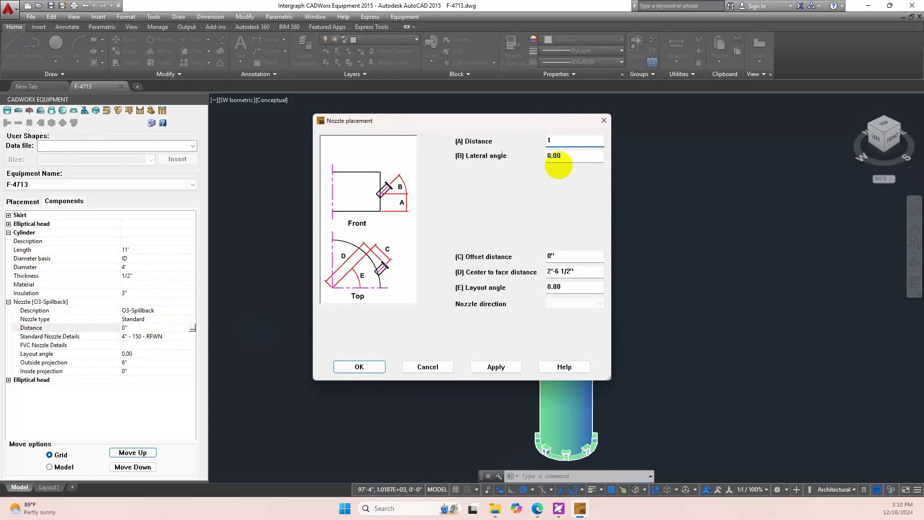
{"action": "type", "text": "10'"}
{"action": "key", "text": "Return"}
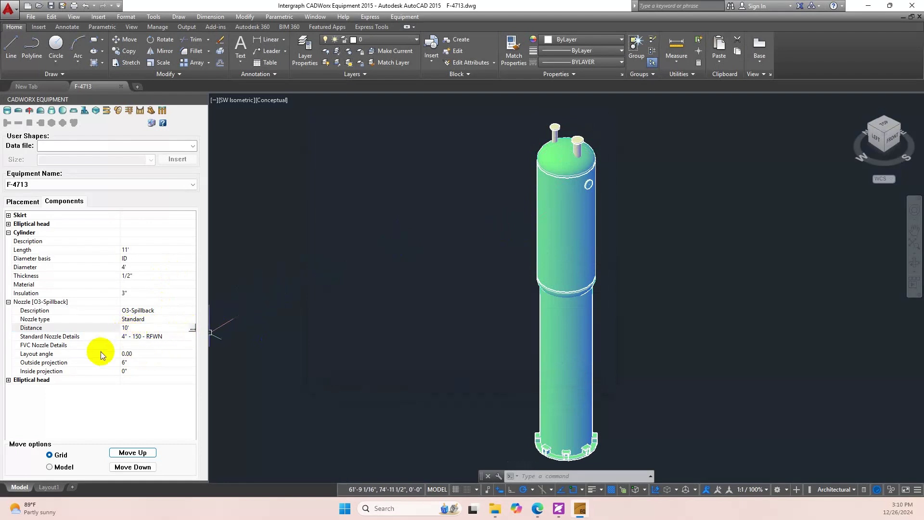
{"action": "left_click", "coordinate": [152, 353]}
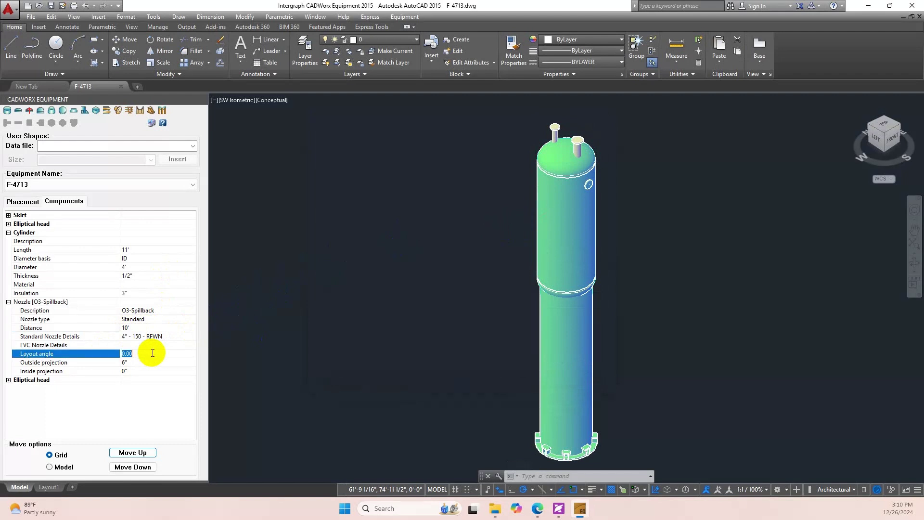
{"action": "key", "text": "Return"}
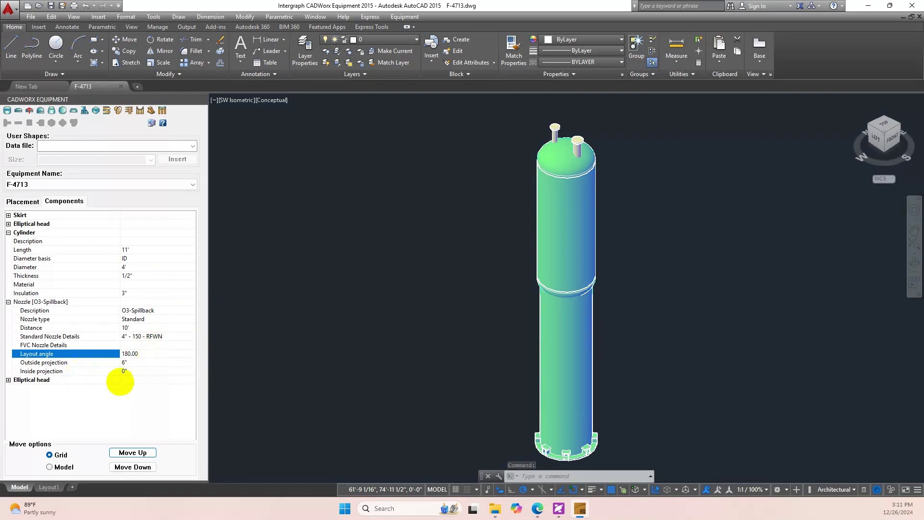
{"action": "left_click", "coordinate": [139, 363]}
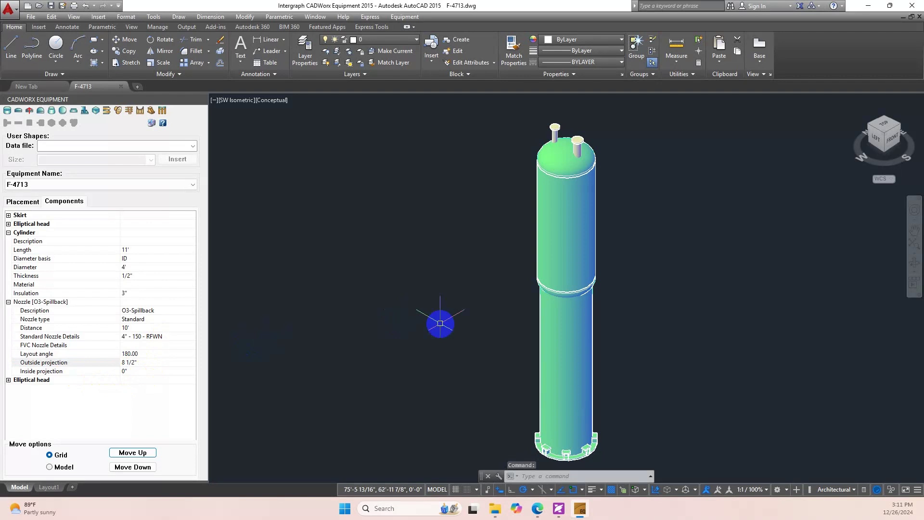
Step: Move the O3-Spillback nozzle on the cylinder to the Equip_Nozzle layer and save the drawing
{"action": "left_click", "coordinate": [440, 325]}
{"action": "left_click", "coordinate": [485, 328]}
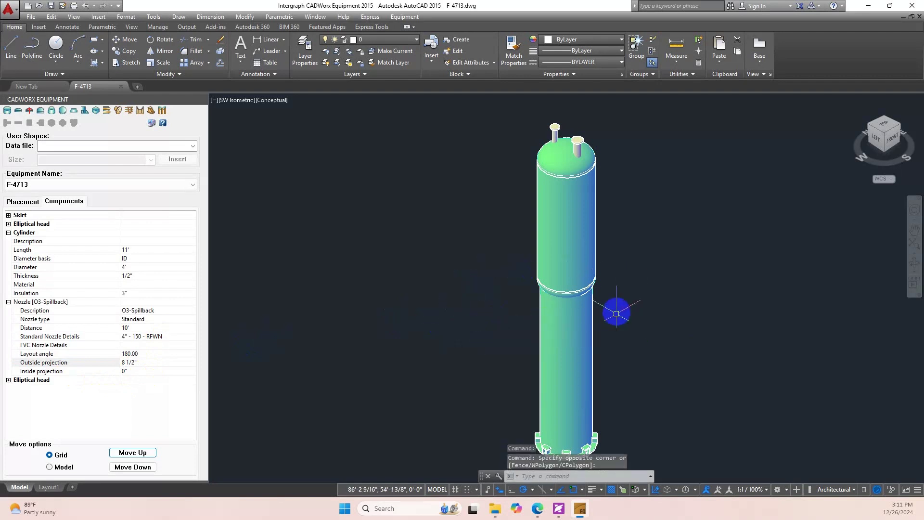
{"action": "middle_click_drag", "start_coordinate": [593, 295], "coordinate": [402, 255], "text": "shift"}
{"action": "scroll", "coordinate": [440, 255], "scroll_direction": "up", "scroll_amount": 2}
{"action": "mouse_move", "coordinate": [618, 260]}
{"action": "middle_mouse_down", "text": "shift"}
{"action": "mouse_move", "coordinate": [662, 268]}
{"action": "mouse_move", "coordinate": [565, 305]}
{"action": "mouse_move", "coordinate": [627, 255]}
{"action": "middle_mouse_up", "text": "shift"}
{"action": "scroll", "coordinate": [627, 255], "scroll_direction": "down", "scroll_amount": 3}
{"action": "middle_click_drag", "start_coordinate": [592, 374], "coordinate": [598, 314], "text": "shift"}
{"action": "left_click", "coordinate": [416, 168]}
{"action": "left_click", "coordinate": [642, 267]}
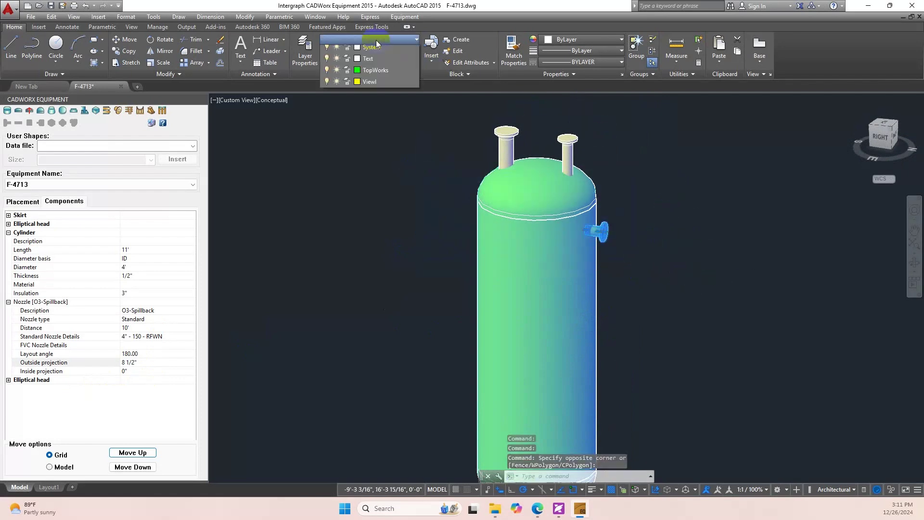
{"action": "left_click", "coordinate": [376, 41]}
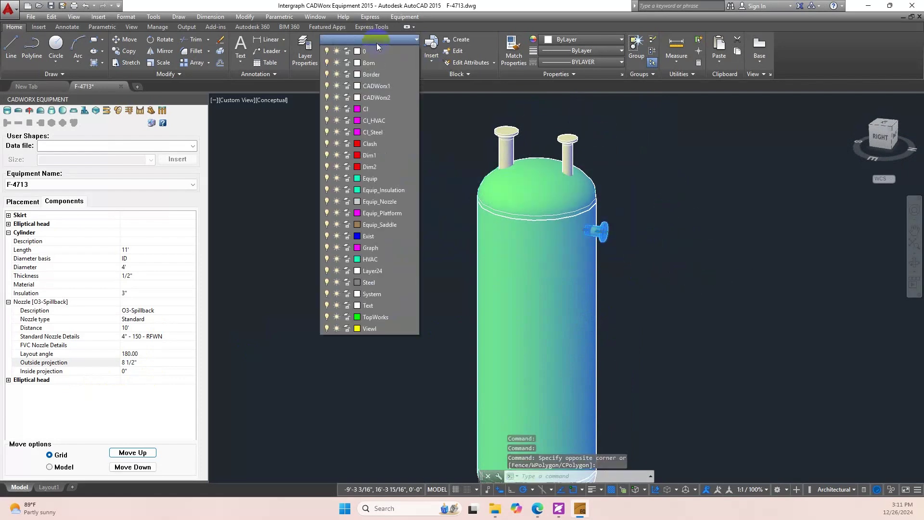
{"action": "left_click", "coordinate": [392, 201]}
{"action": "key", "text": "Escape"}
{"action": "scroll", "coordinate": [687, 251], "scroll_direction": "down", "scroll_amount": 2}
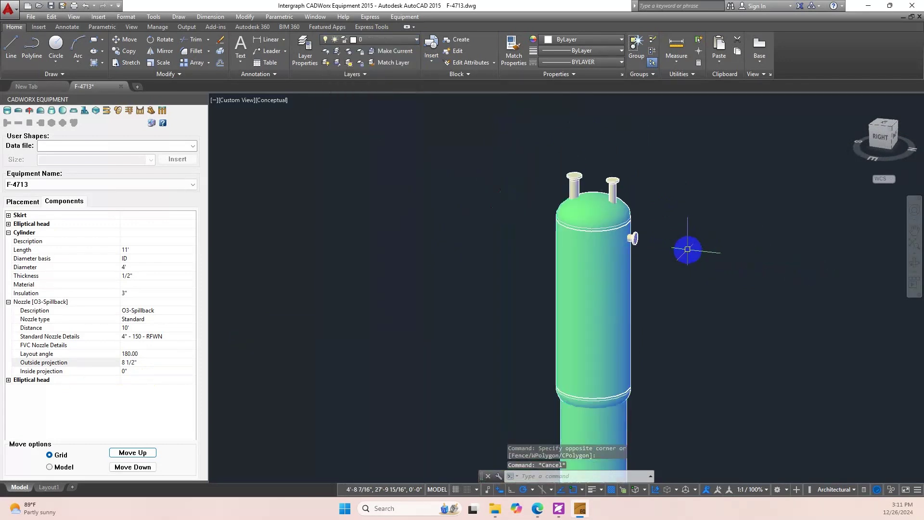
{"action": "middle_click_drag", "start_coordinate": [673, 272], "coordinate": [583, 219]}
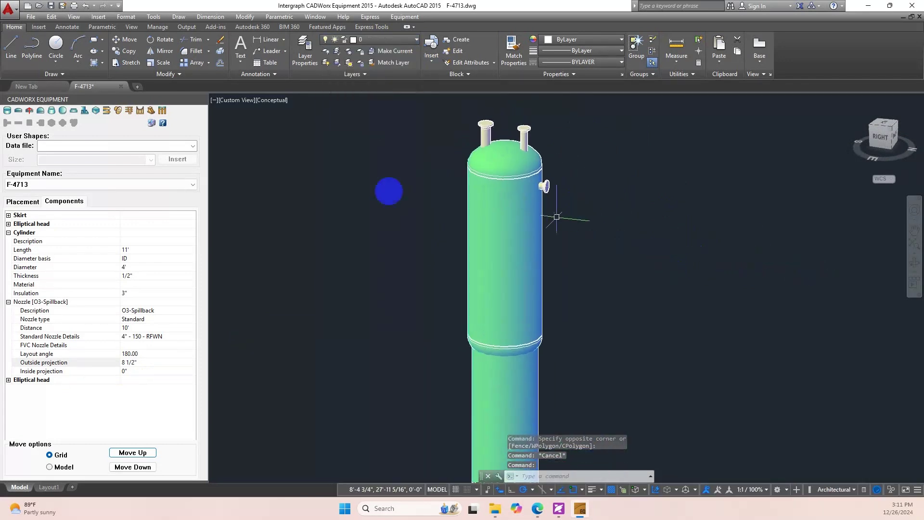
{"action": "left_click", "coordinate": [51, 5]}
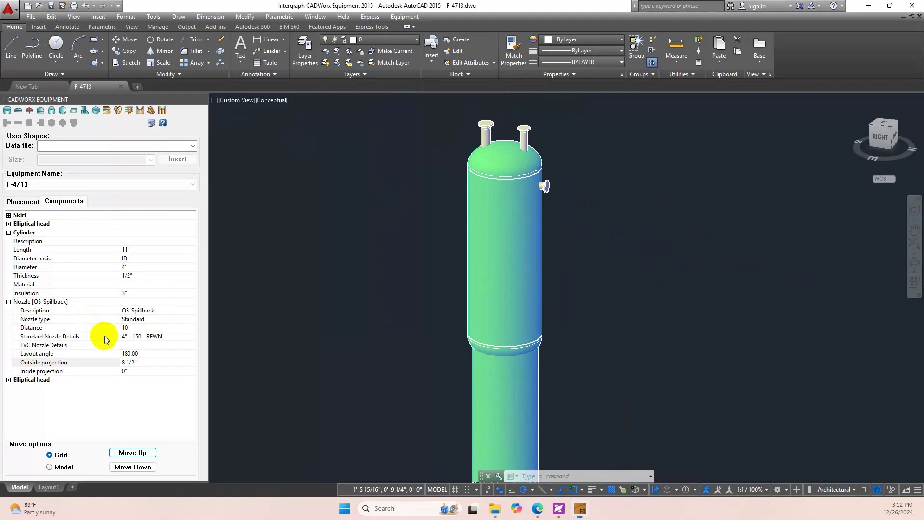
Step: Set the O3-Spillback nozzle's diameter to 3" and its flange rating to 300, and save the drawing
{"action": "left_click", "coordinate": [192, 337]}
{"action": "left_click", "coordinate": [192, 338]}
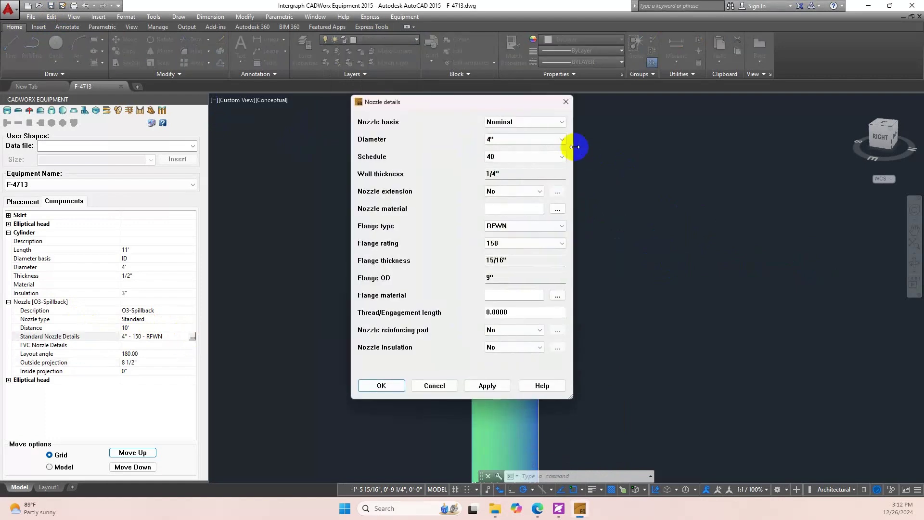
{"action": "left_click", "coordinate": [561, 140]}
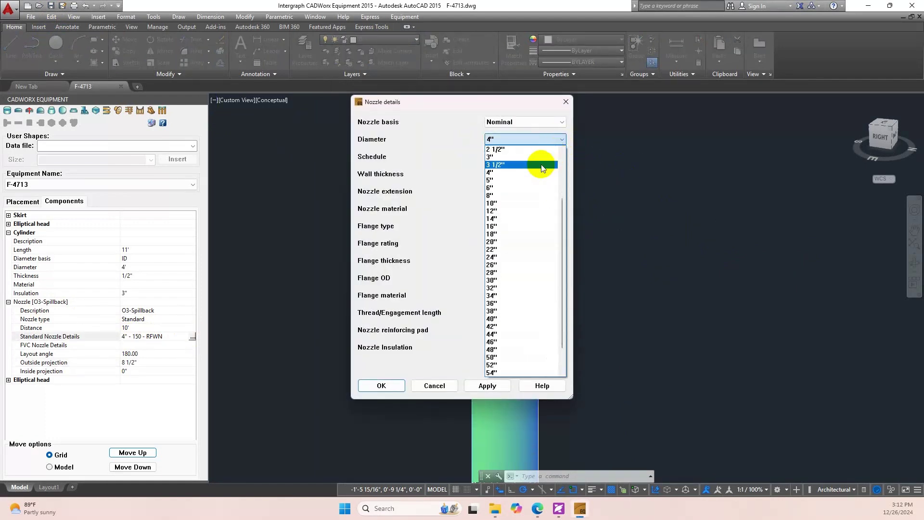
{"action": "left_click", "coordinate": [538, 157]}
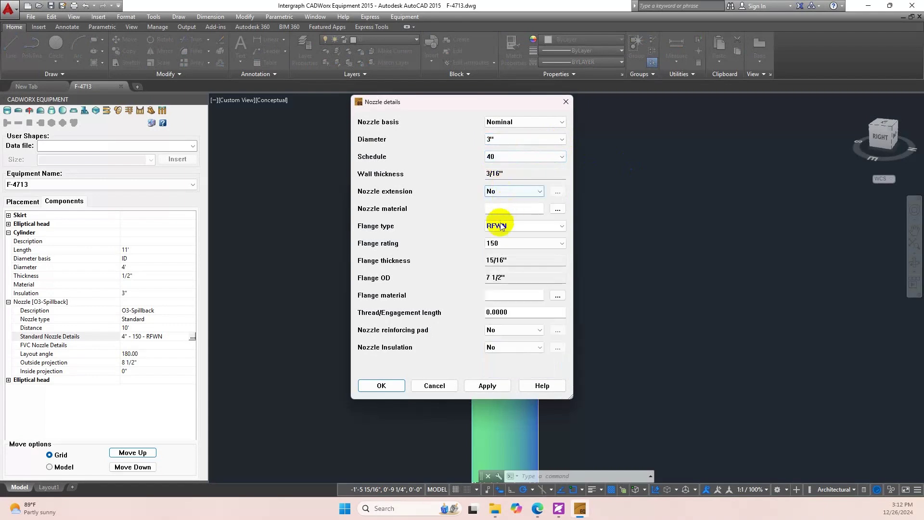
{"action": "left_click", "coordinate": [563, 244]}
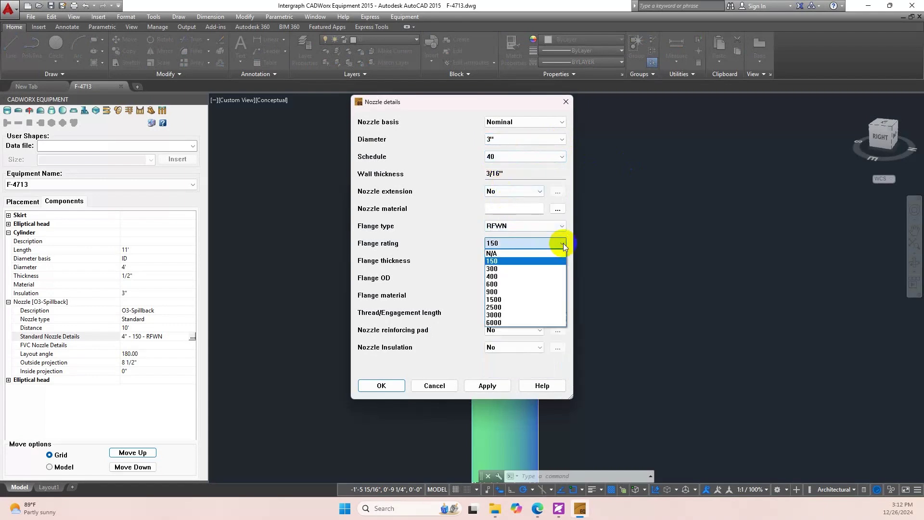
{"action": "left_click", "coordinate": [521, 264]}
{"action": "left_click", "coordinate": [486, 386]}
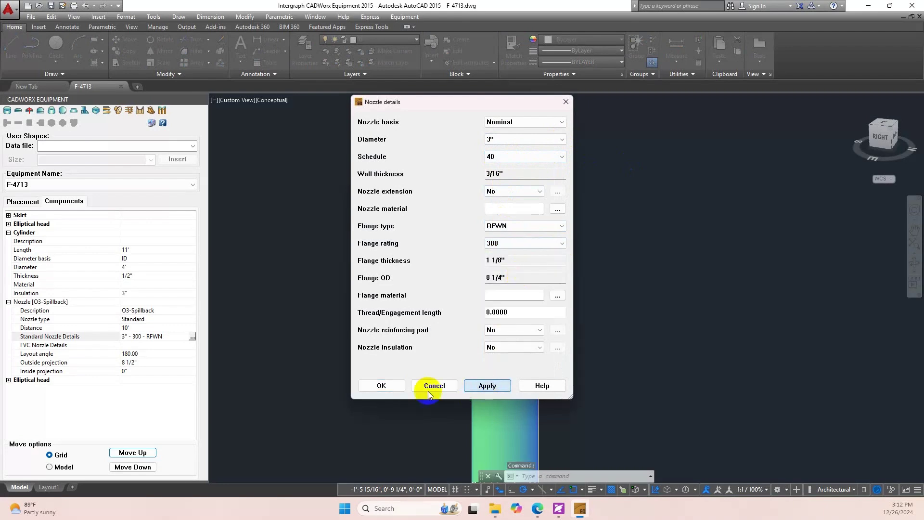
{"action": "left_click", "coordinate": [383, 385]}
{"action": "left_click", "coordinate": [357, 243]}
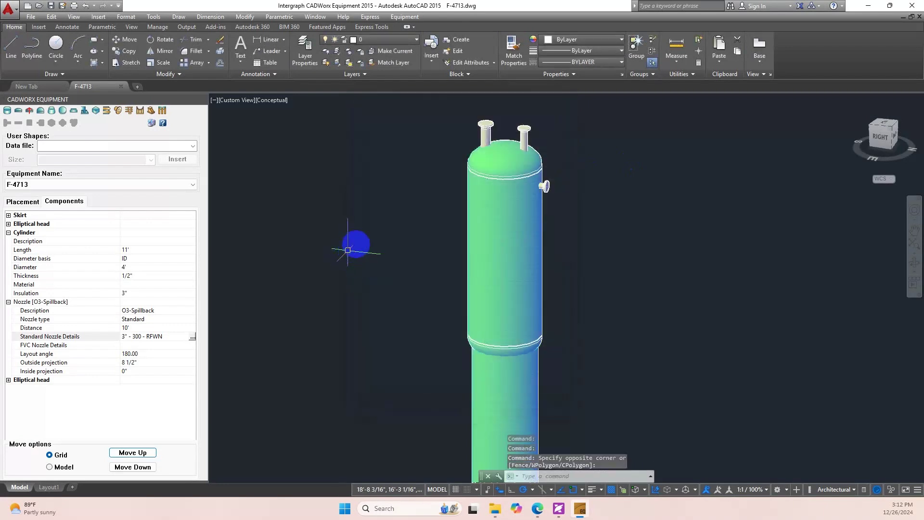
{"action": "left_click", "coordinate": [51, 5]}
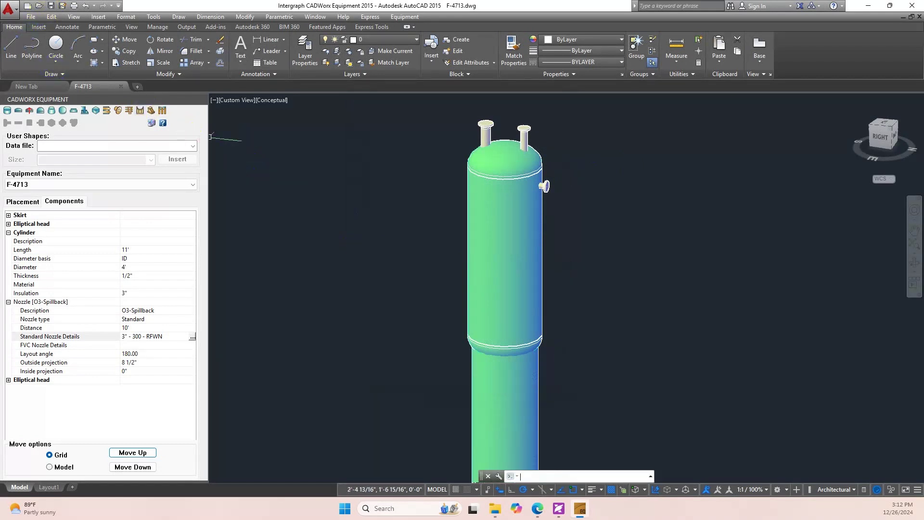
Step: Add a second nozzle to the vessel's cylinder and describe it as LG1-Level Gauge
{"action": "left_click", "coordinate": [38, 233]}
{"action": "left_click", "coordinate": [119, 111]}
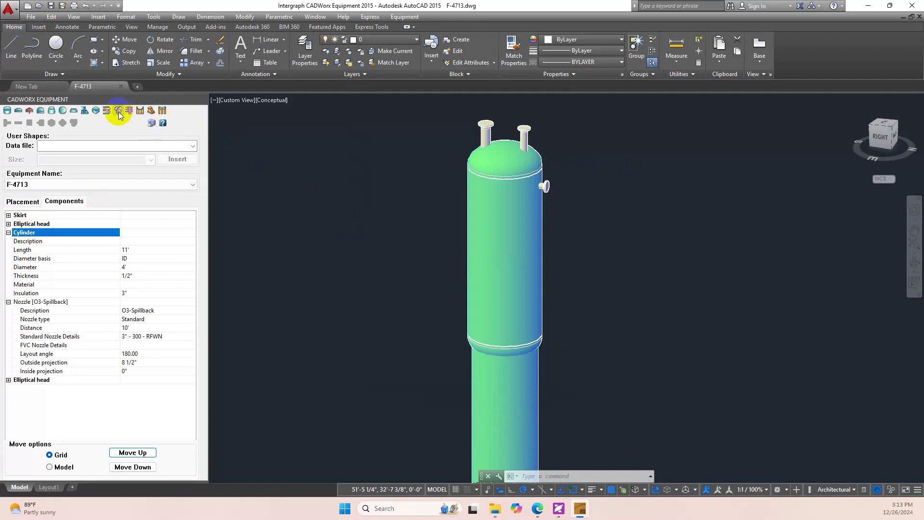
{"action": "left_click", "coordinate": [19, 379]}
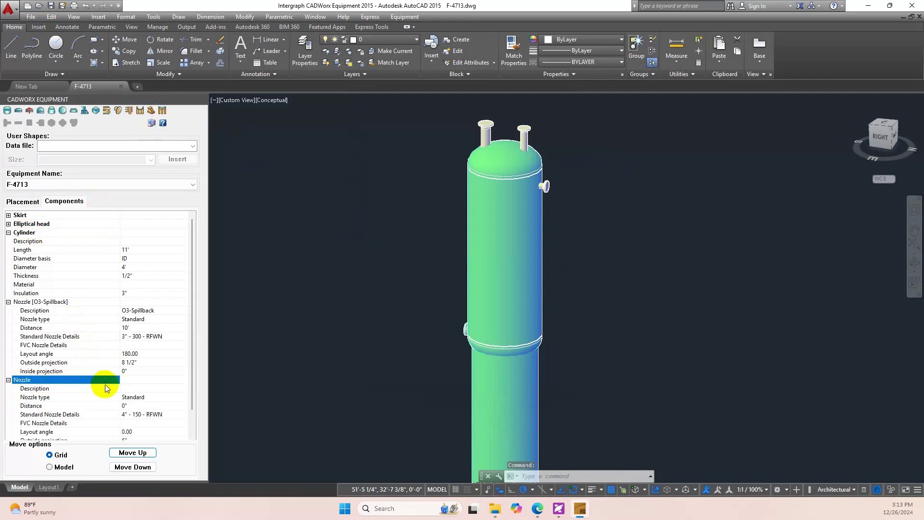
{"action": "scroll", "coordinate": [103, 373], "scroll_direction": "down", "scroll_amount": 1}
{"action": "left_click", "coordinate": [135, 363]}
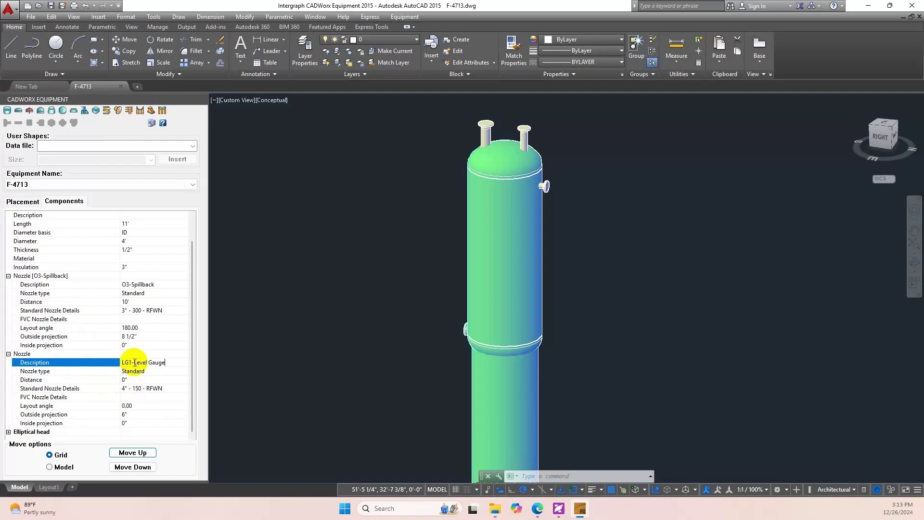
{"action": "key", "text": "Return"}
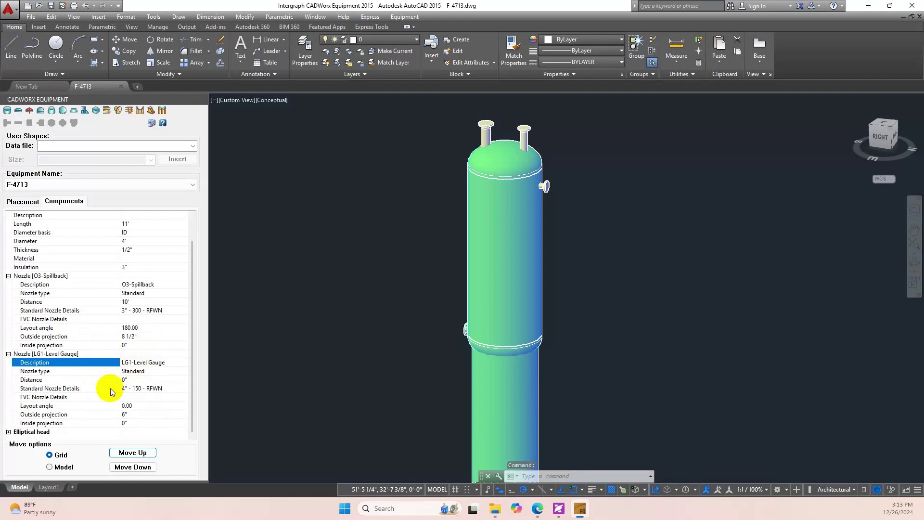
Step: Place the LG1-Level Gauge nozzle at a distance of 1' with a layout angle of 225° and an outside projection of 8 1/2"
{"action": "left_click", "coordinate": [134, 380]}
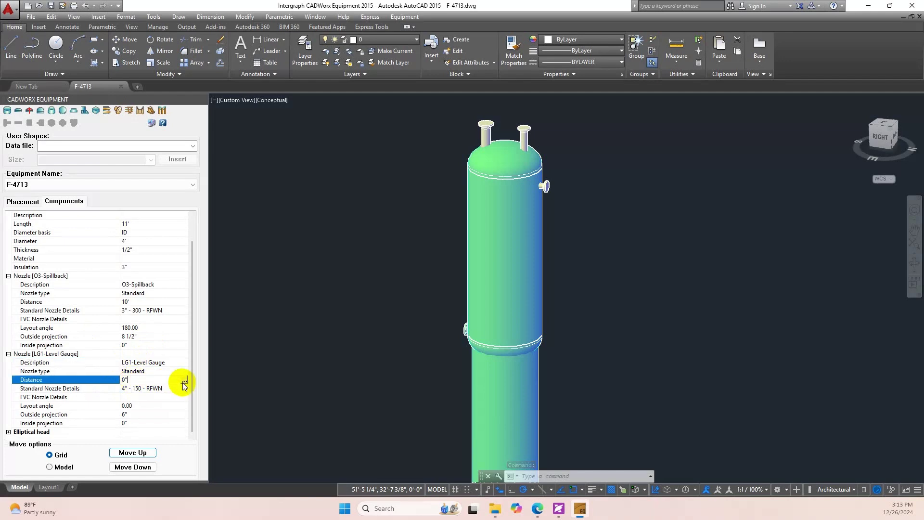
{"action": "left_click", "coordinate": [184, 380]}
{"action": "type", "text": "1'"}
{"action": "key", "text": "Return"}
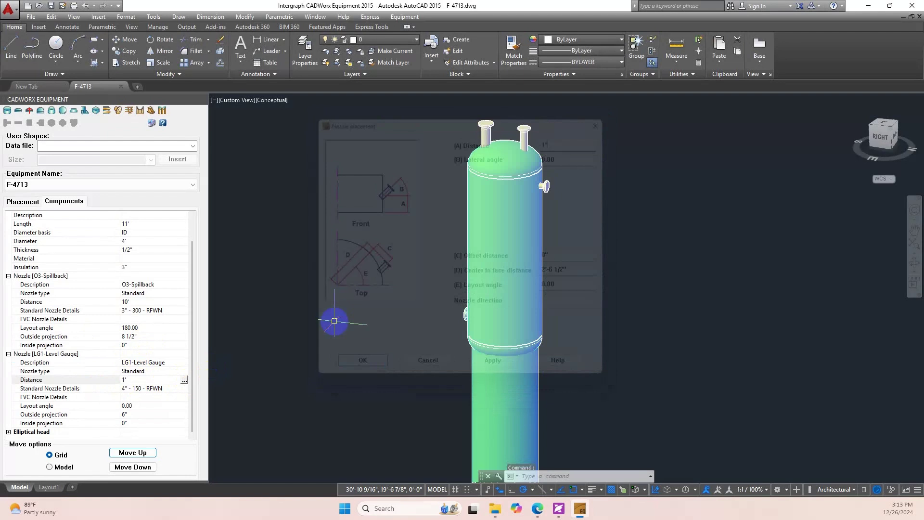
{"action": "left_click", "coordinate": [141, 406]}
{"action": "left_click", "coordinate": [142, 405]}
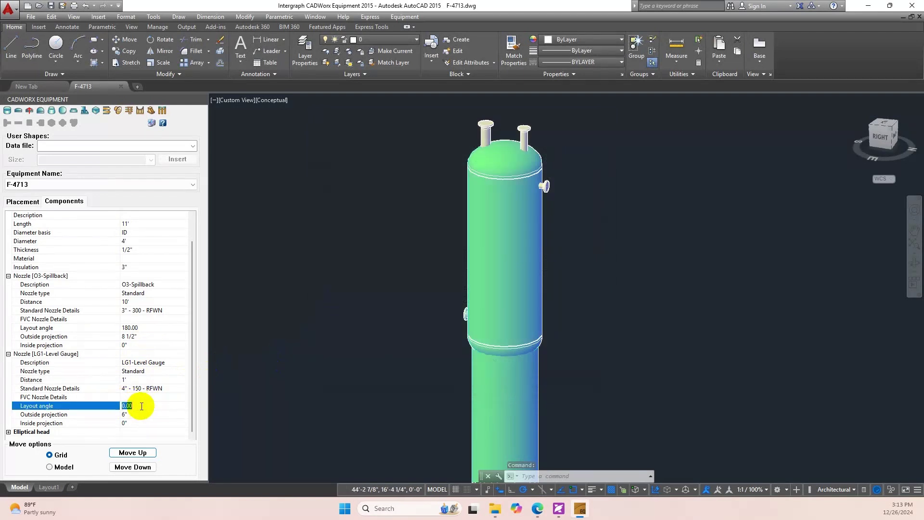
{"action": "type", "text": "225"}
{"action": "key", "text": "Return"}
{"action": "left_click", "coordinate": [141, 415]}
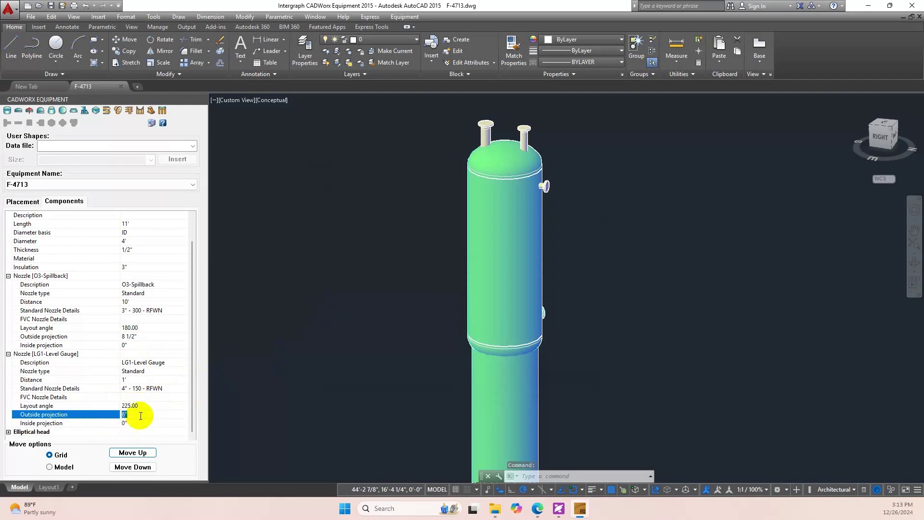
{"action": "type", "text": "8"}
{"action": "key", "text": "Return"}
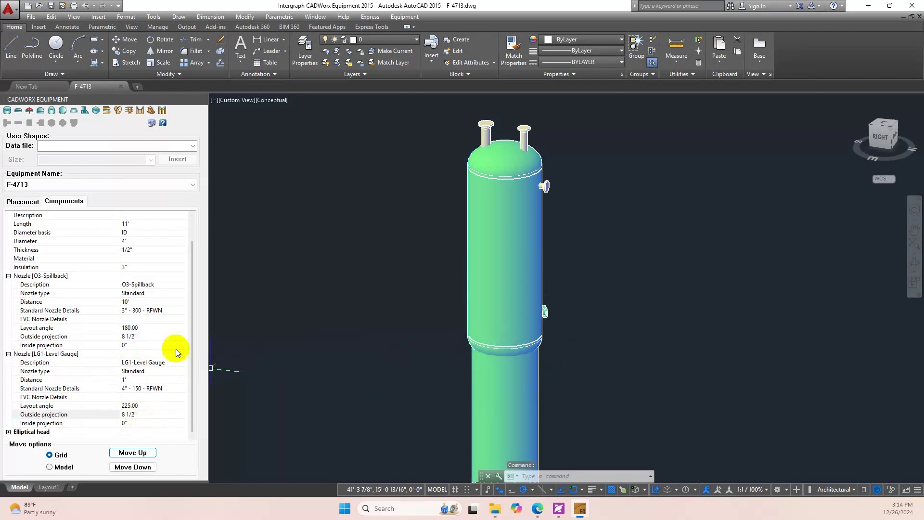
Step: Set the LG1-Level Gauge nozzle's nominal diameter to 3" in its standard nozzle details
{"action": "left_click", "coordinate": [183, 389]}
{"action": "left_click", "coordinate": [184, 388]}
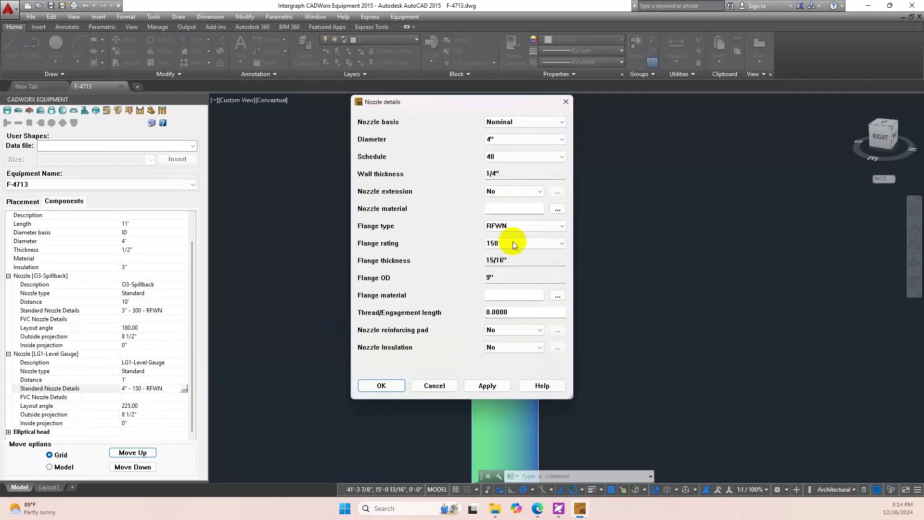
{"action": "left_click", "coordinate": [562, 139]}
{"action": "scroll", "coordinate": [524, 176], "scroll_direction": "up", "scroll_amount": 5}
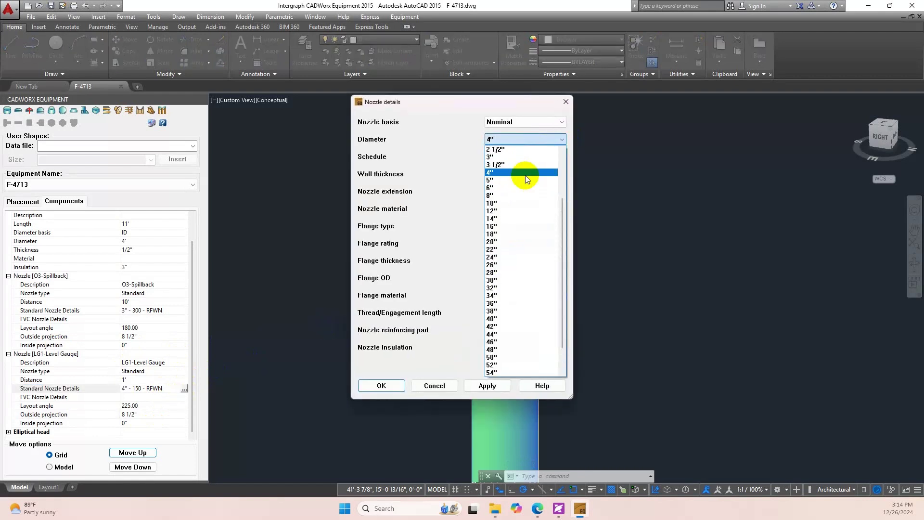
{"action": "left_click", "coordinate": [502, 150]}
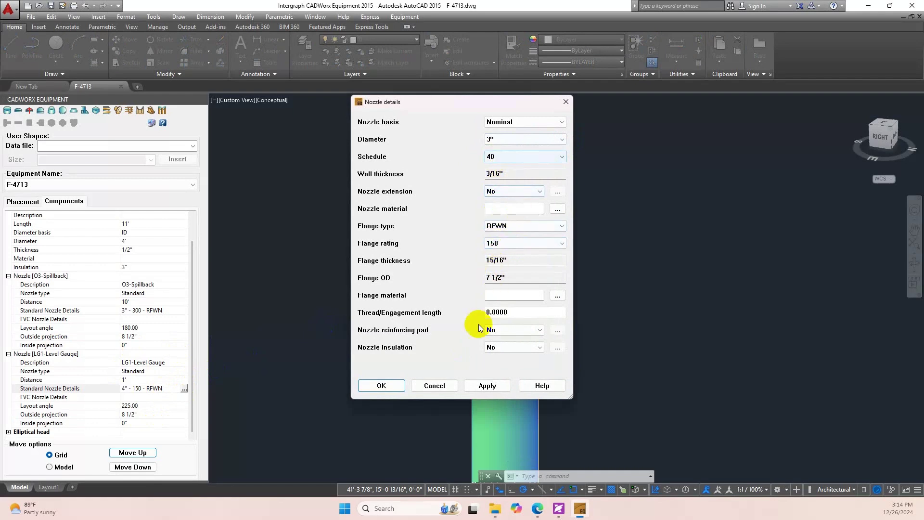
{"action": "left_click", "coordinate": [486, 386]}
{"action": "left_click", "coordinate": [385, 386]}
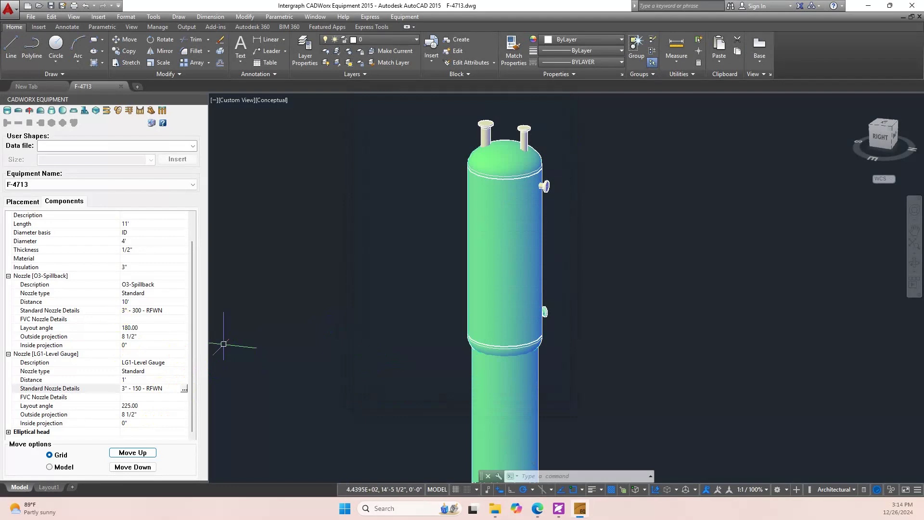
Step: Move the LG1-Level Gauge nozzle on the lower part of the cylinder to the Equip_Nozzle layer
{"action": "left_click", "coordinate": [448, 273]}
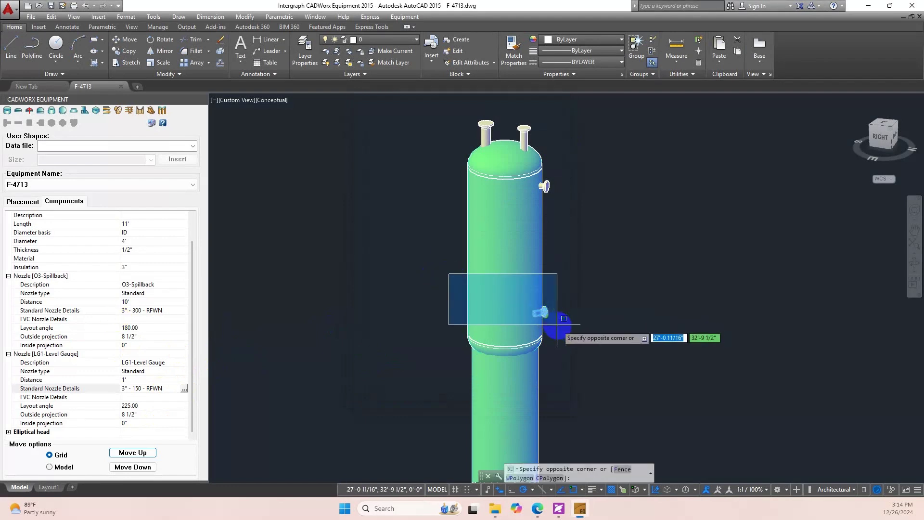
{"action": "left_click", "coordinate": [563, 318]}
{"action": "left_click", "coordinate": [376, 37]}
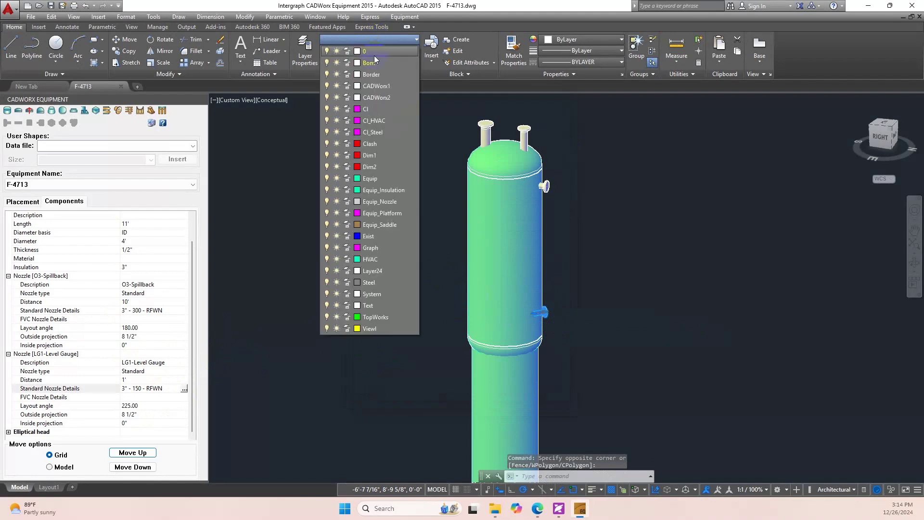
{"action": "left_click", "coordinate": [380, 201]}
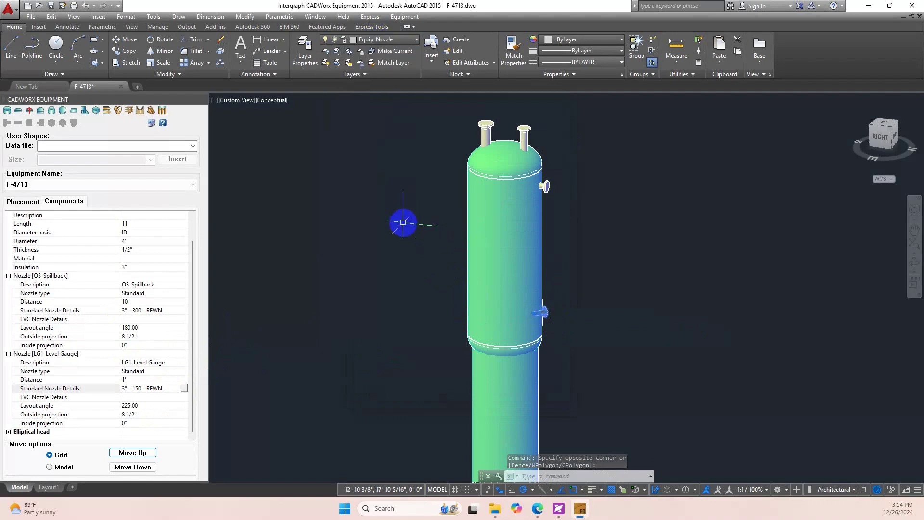
{"action": "key", "text": "Escape"}
Step: Add a nozzle to the vessel's lower elliptical head and describe it as O1-Outlet
{"action": "left_click", "coordinate": [30, 225]}
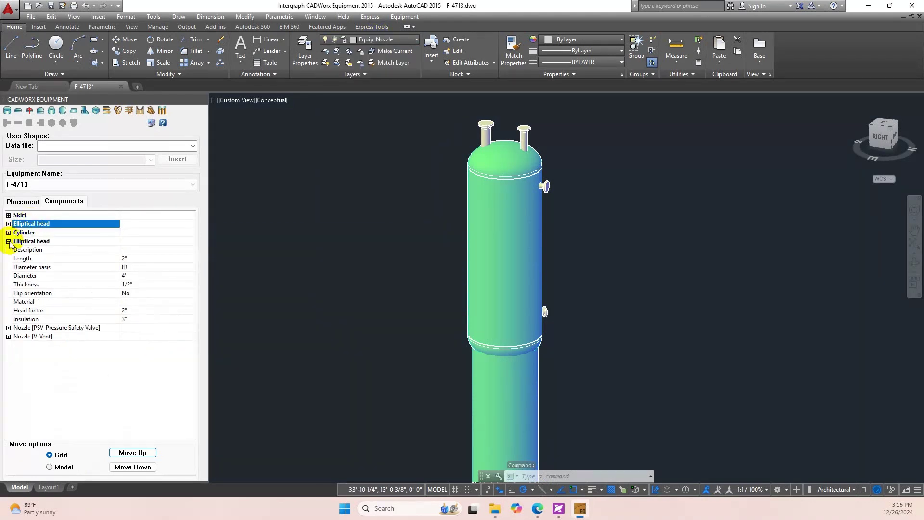
{"action": "left_click", "coordinate": [9, 242]}
{"action": "left_click", "coordinate": [42, 224]}
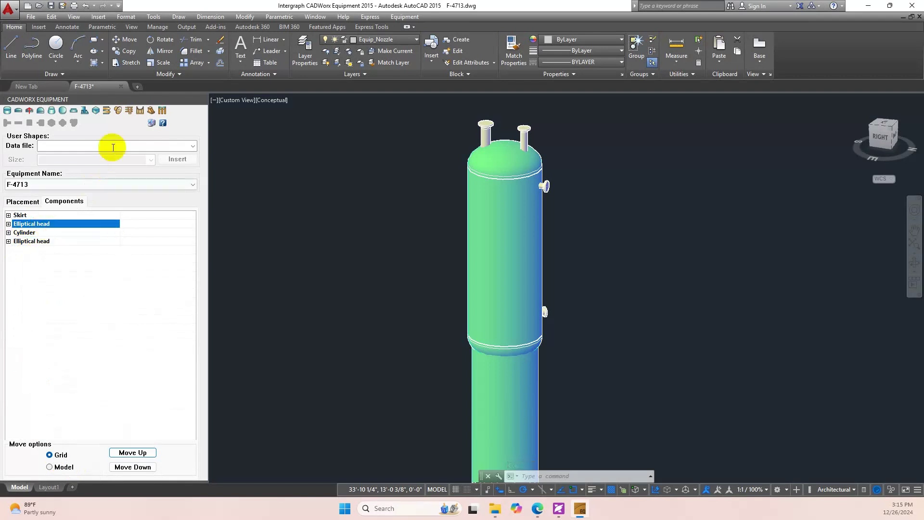
{"action": "double_click", "coordinate": [19, 223]}
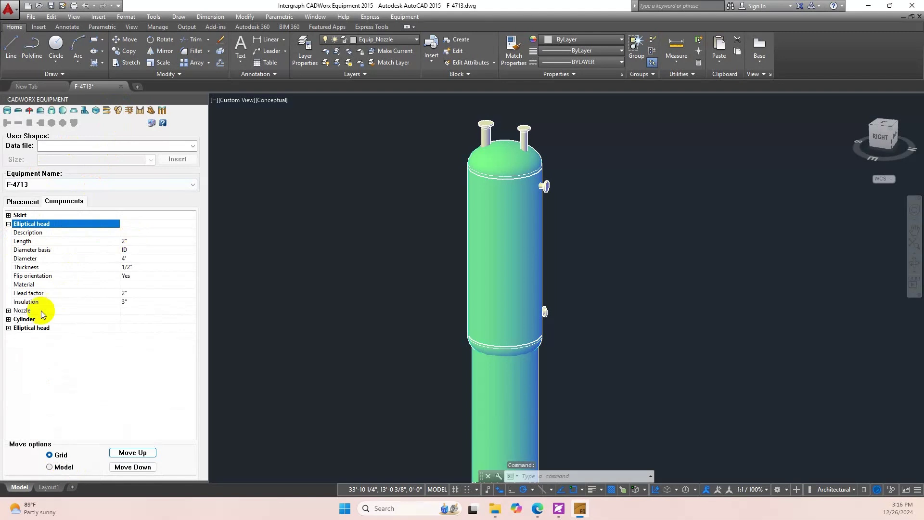
{"action": "left_click", "coordinate": [24, 311]}
{"action": "left_click", "coordinate": [8, 310]}
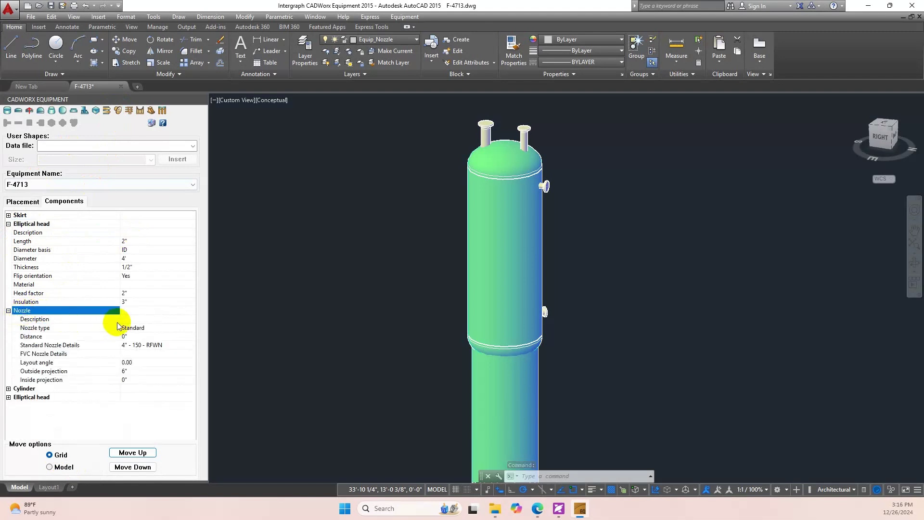
{"action": "left_click", "coordinate": [135, 319]}
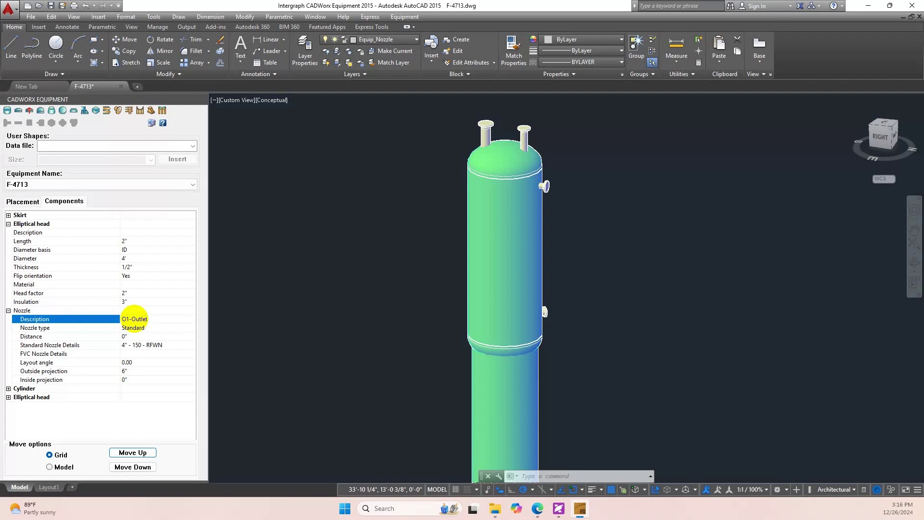
{"action": "key", "text": "Return"}
{"action": "left_click", "coordinate": [135, 319]}
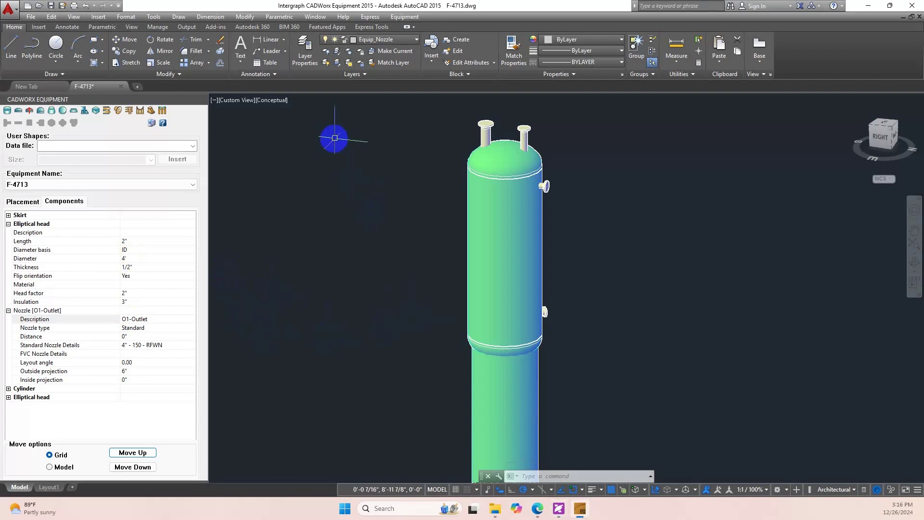
Step: Switch the visual style to X-Ray and inspect the O1-Outlet nozzle under the lower head inside the skirt
{"action": "left_click", "coordinate": [273, 101]}
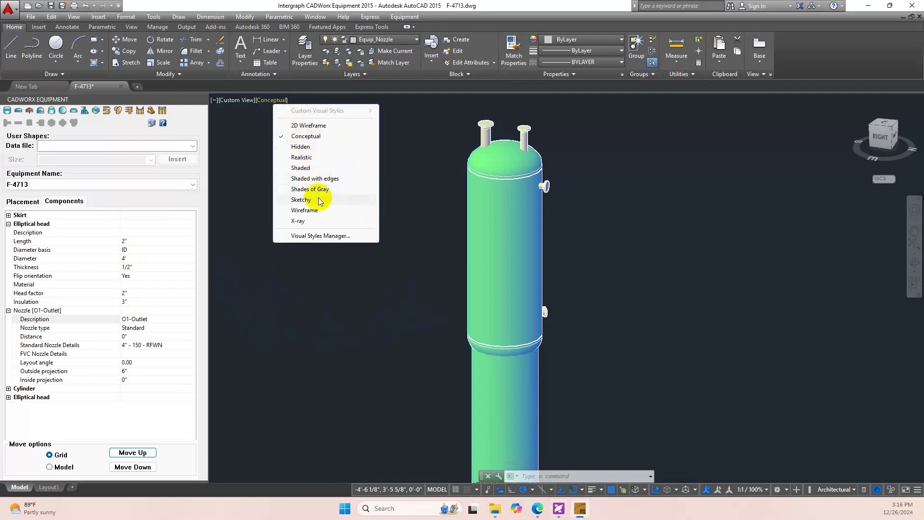
{"action": "left_click", "coordinate": [306, 221]}
{"action": "scroll", "coordinate": [548, 375], "scroll_direction": "up", "scroll_amount": 4}
{"action": "middle_click_drag", "start_coordinate": [562, 381], "coordinate": [540, 339]}
{"action": "scroll", "coordinate": [540, 339], "scroll_direction": "down", "scroll_amount": 4}
{"action": "scroll", "coordinate": [504, 330], "scroll_direction": "up", "scroll_amount": 5}
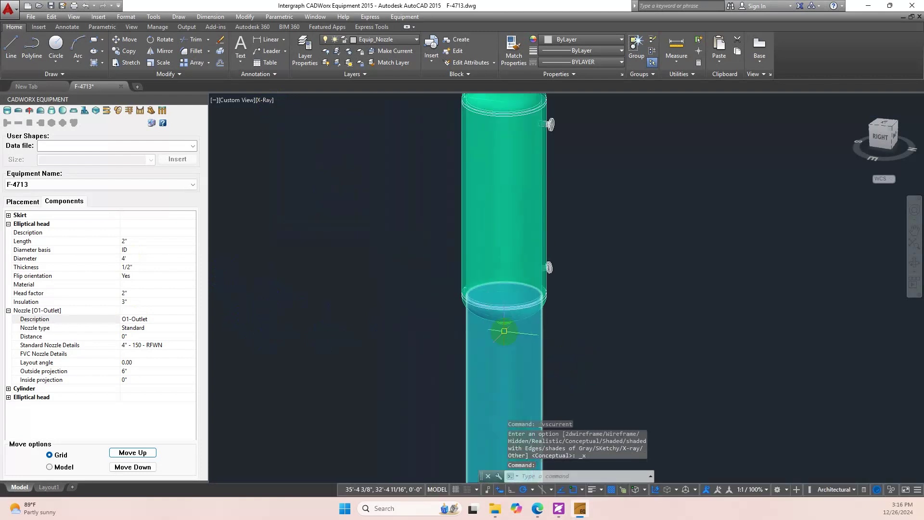
{"action": "scroll", "coordinate": [515, 321], "scroll_direction": "down", "scroll_amount": 2}
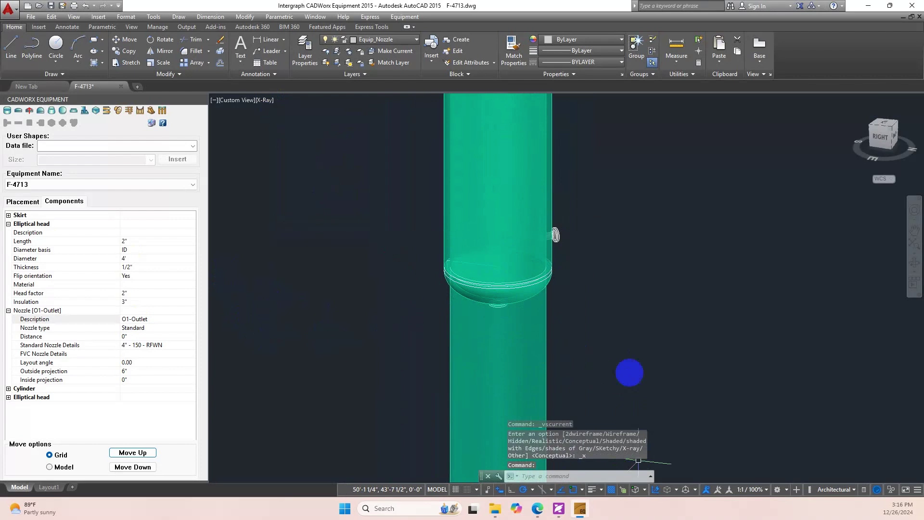
{"action": "scroll", "coordinate": [562, 320], "scroll_direction": "up", "scroll_amount": 2}
{"action": "middle_click_drag", "start_coordinate": [562, 317], "coordinate": [640, 282], "text": "shift"}
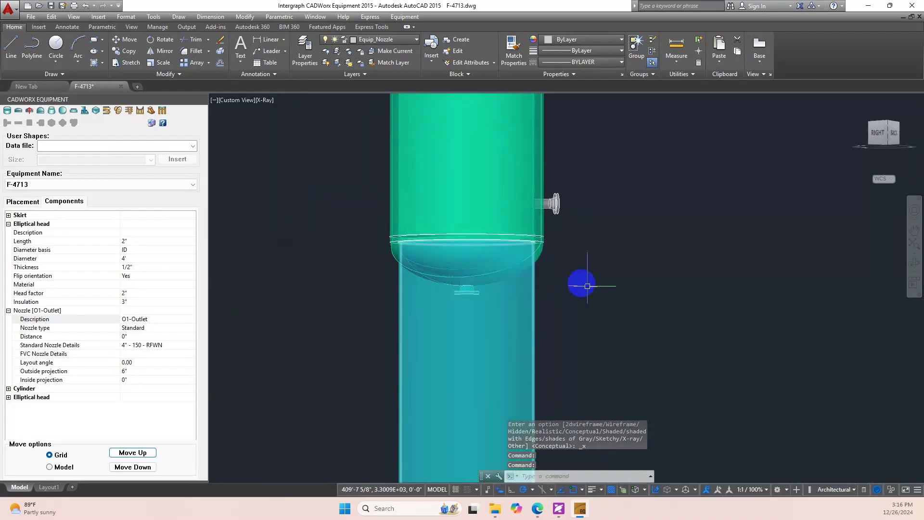
{"action": "left_click", "coordinate": [307, 313]}
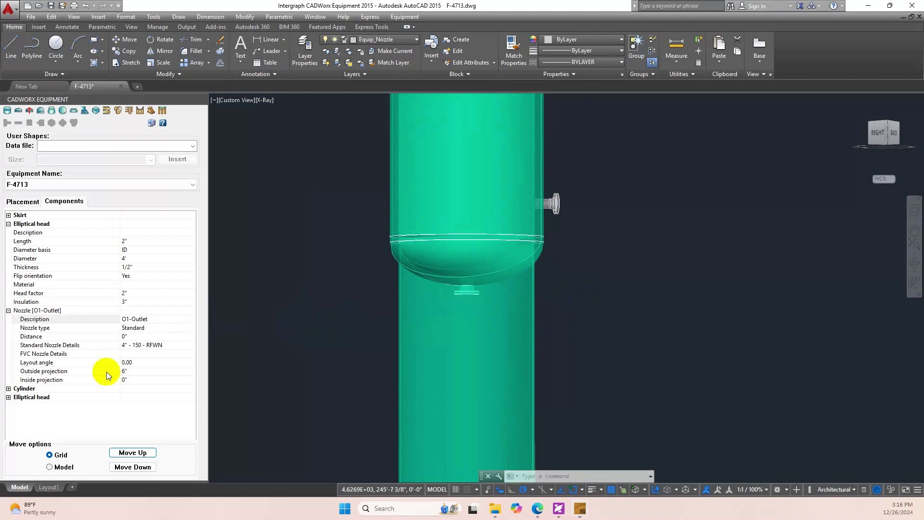
Step: Set the outlet nozzle's layout angle to 270 and its outside projection to 7'-8 1/2"
{"action": "left_click", "coordinate": [151, 362]}
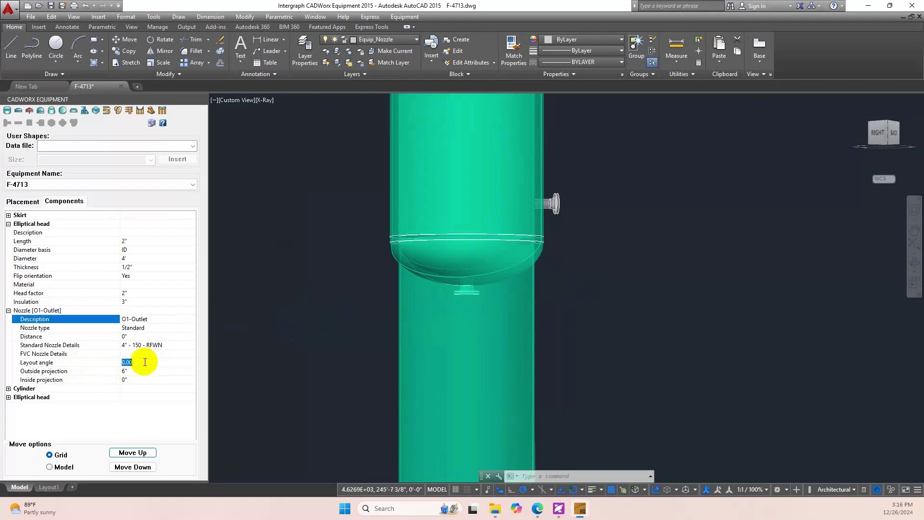
{"action": "type", "text": "27"}
{"action": "left_click", "coordinate": [136, 371]}
{"action": "double_click", "coordinate": [137, 370]}
{"action": "type", "text": "7'-8 1/2"}
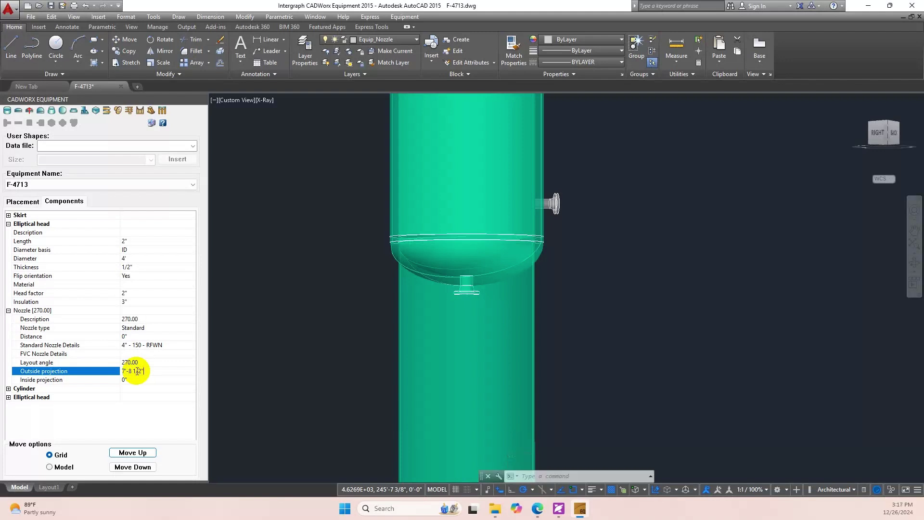
{"action": "key", "text": "Return"}
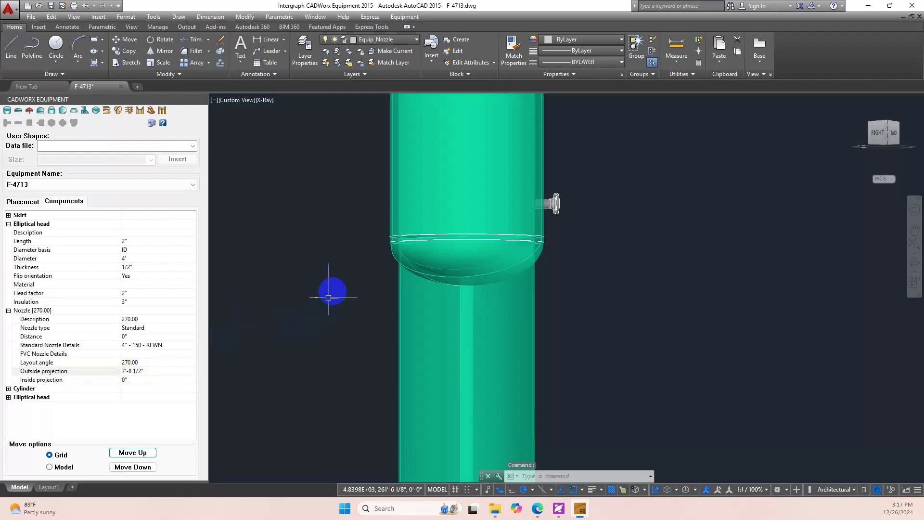
{"action": "scroll", "coordinate": [330, 289], "scroll_direction": "down", "scroll_amount": 4}
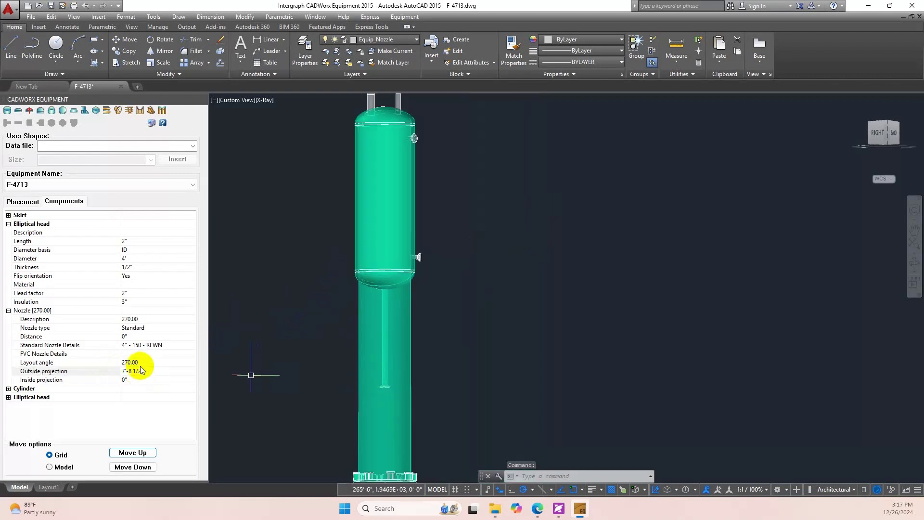
Step: Enable the nozzle extension in the outlet nozzle's standard nozzle details
{"action": "left_click", "coordinate": [175, 346]}
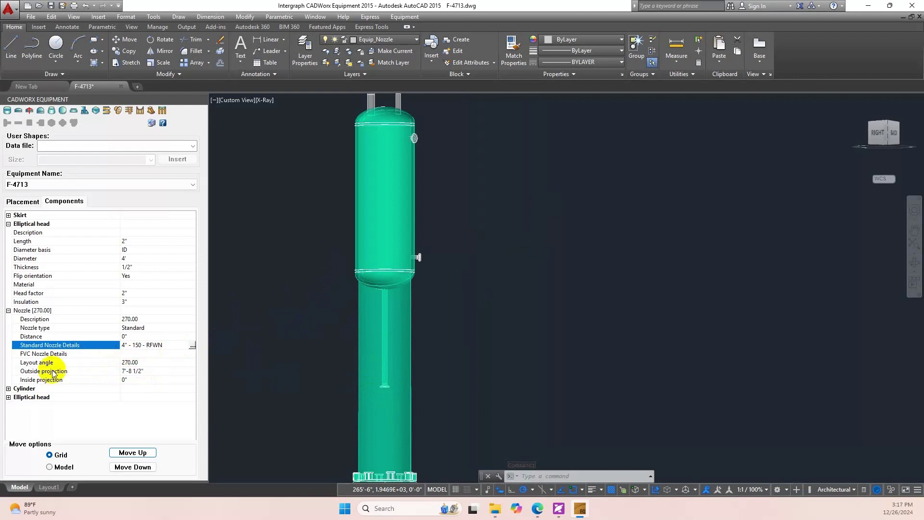
{"action": "left_click", "coordinate": [192, 346]}
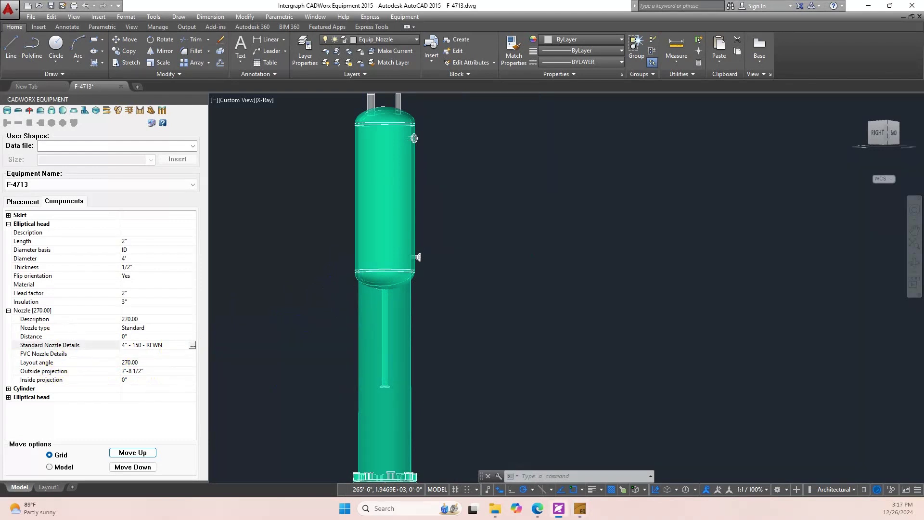
{"action": "left_click", "coordinate": [193, 345]}
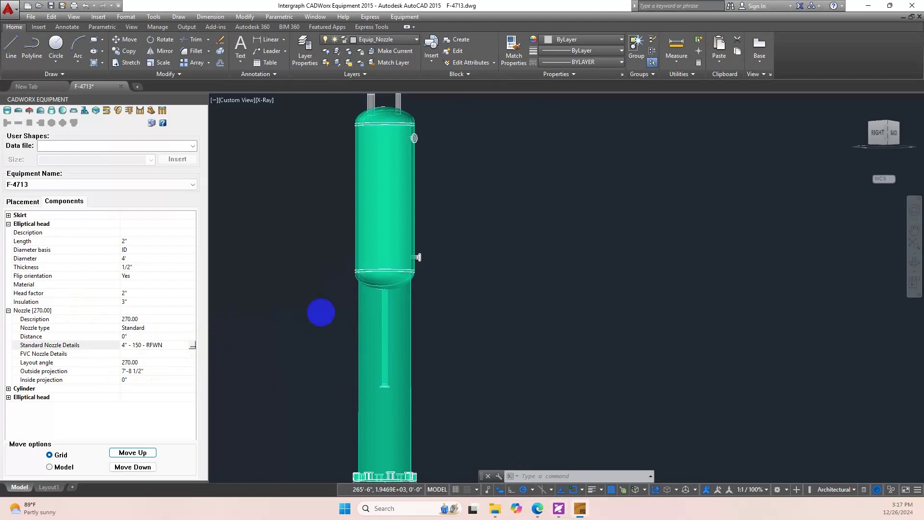
{"action": "left_click", "coordinate": [193, 345]}
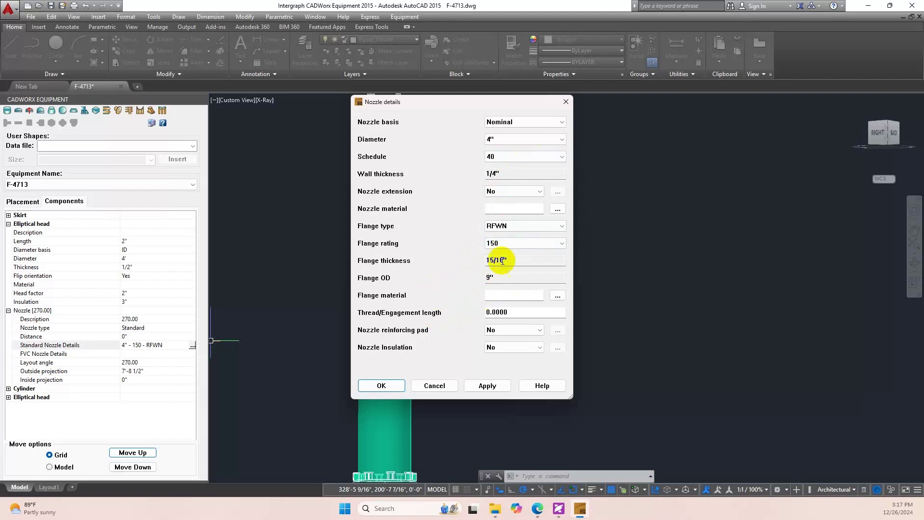
{"action": "left_click", "coordinate": [541, 192]}
{"action": "left_click", "coordinate": [517, 200]}
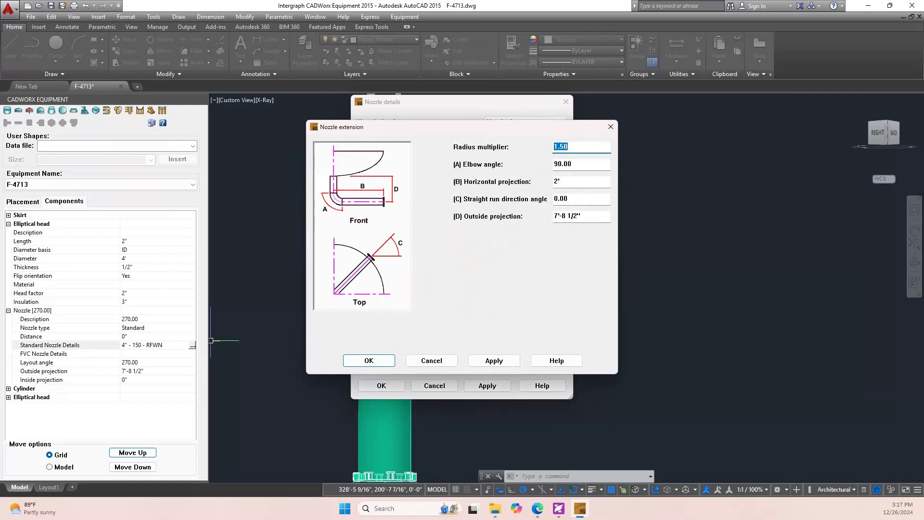
Step: Set the nozzle extension's horizontal projection to 2'-5 3/4", keeping the 1.50 radius multiplier and 90° elbow, and apply it to the outlet nozzle
{"action": "left_click", "coordinate": [592, 146]}
{"action": "double_click", "coordinate": [584, 164]}
{"action": "left_click", "coordinate": [575, 181]}
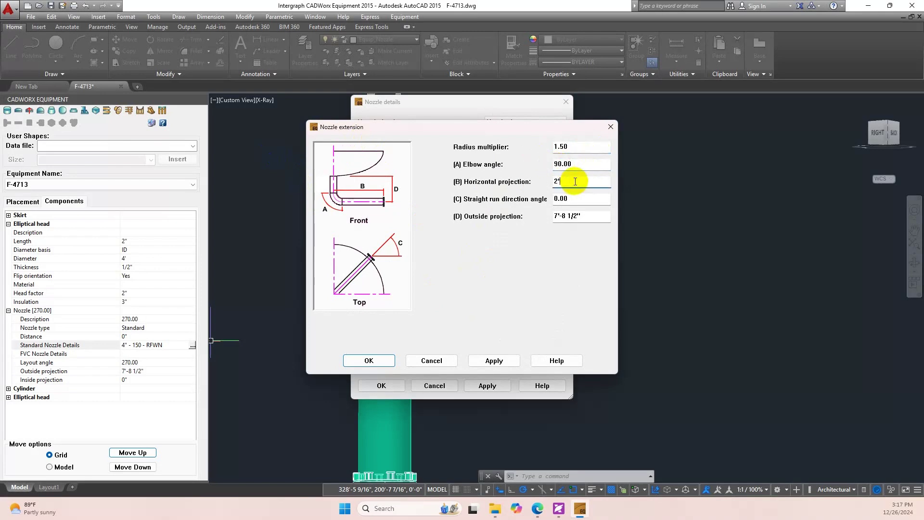
{"action": "type", "text": "-5 3/4\""}
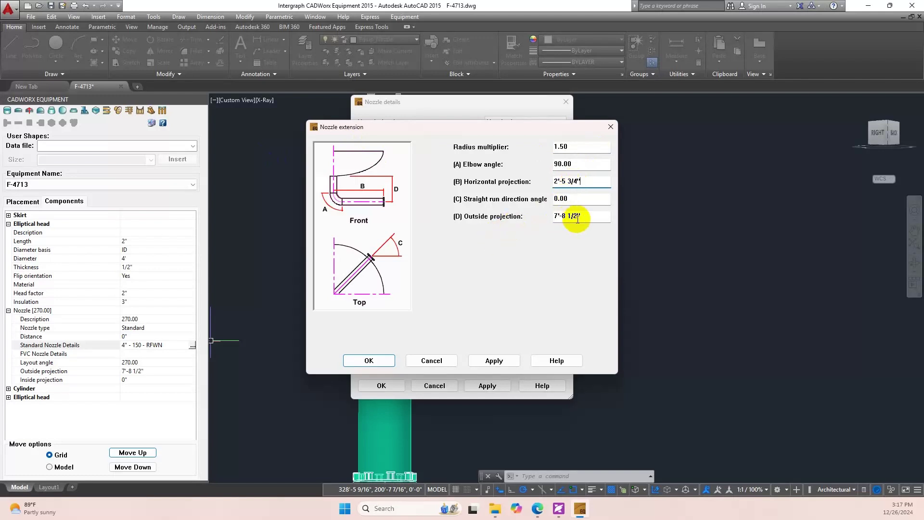
{"action": "left_click", "coordinate": [487, 361]}
{"action": "left_click", "coordinate": [388, 360]}
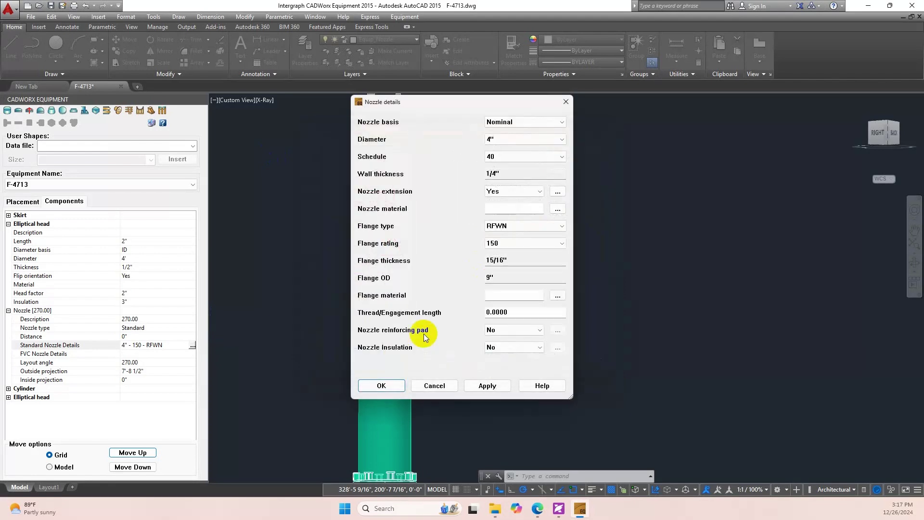
{"action": "left_click", "coordinate": [382, 386]}
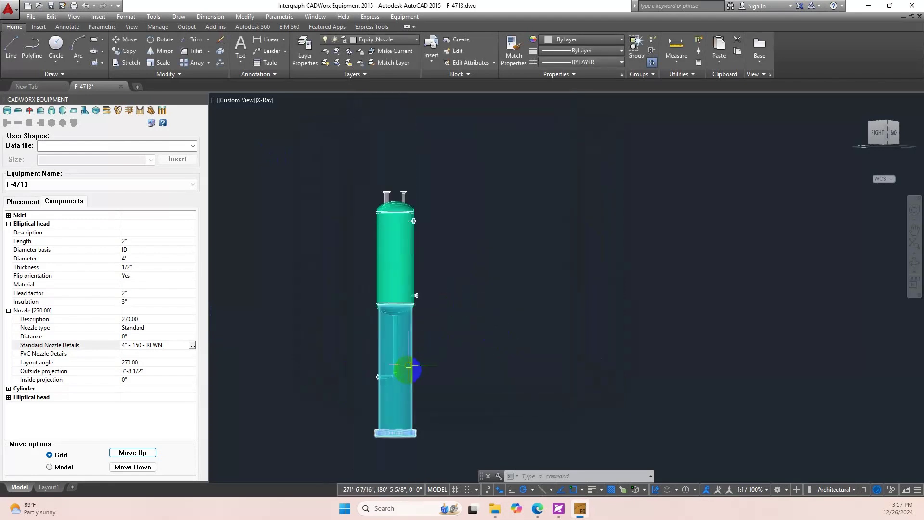
Step: Move the elbowed outlet nozzle inside the skirt to the Equip_Nozzle layer
{"action": "middle_click_drag", "start_coordinate": [385, 381], "coordinate": [483, 402], "text": "shift"}
{"action": "scroll", "coordinate": [369, 383], "scroll_direction": "up", "scroll_amount": 5}
{"action": "mouse_move", "coordinate": [392, 379]}
{"action": "middle_mouse_down", "text": "shift"}
{"action": "mouse_move", "coordinate": [398, 398]}
{"action": "mouse_move", "coordinate": [383, 370]}
{"action": "middle_mouse_up", "text": "shift"}
{"action": "left_click", "coordinate": [382, 370]}
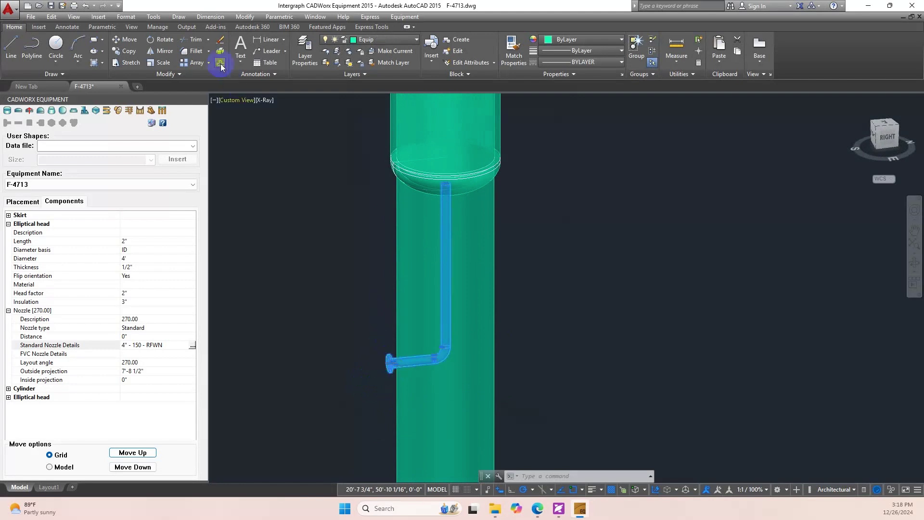
{"action": "left_click", "coordinate": [397, 39]}
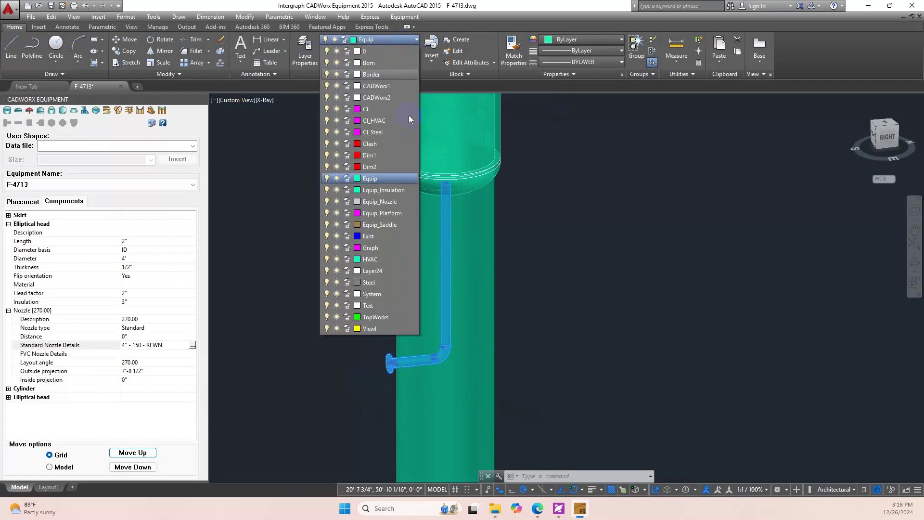
{"action": "left_click", "coordinate": [309, 221]}
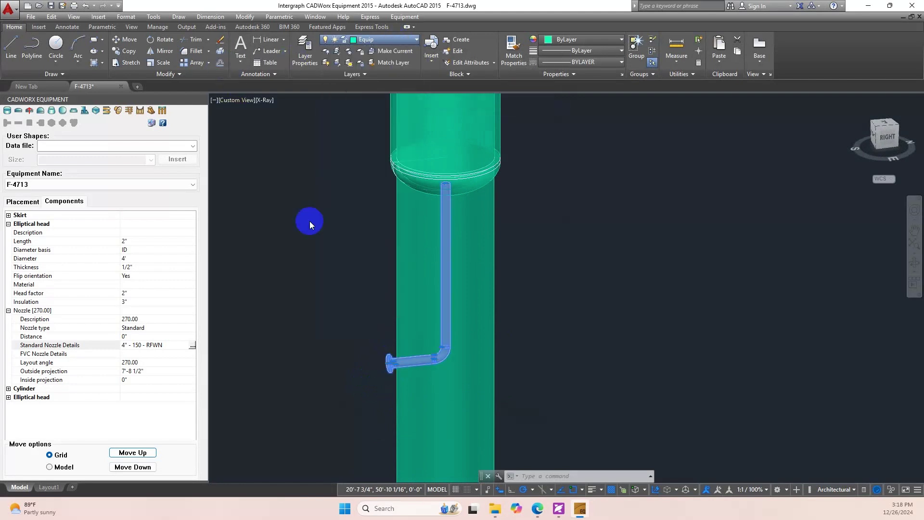
{"action": "key", "text": "Escape"}
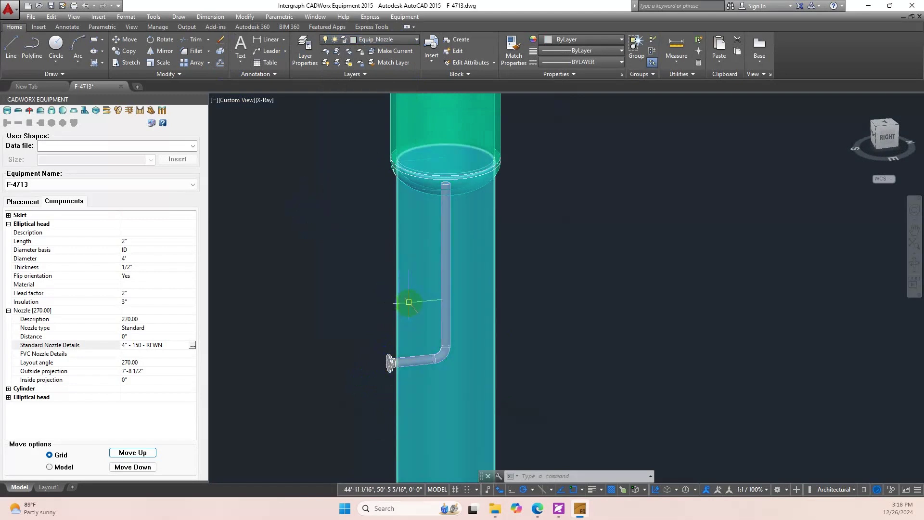
Step: Examine the outlet nozzle's elbow and flanged end in relation to the skirt wall from several sides
{"action": "scroll", "coordinate": [265, 265], "scroll_direction": "down", "scroll_amount": 4}
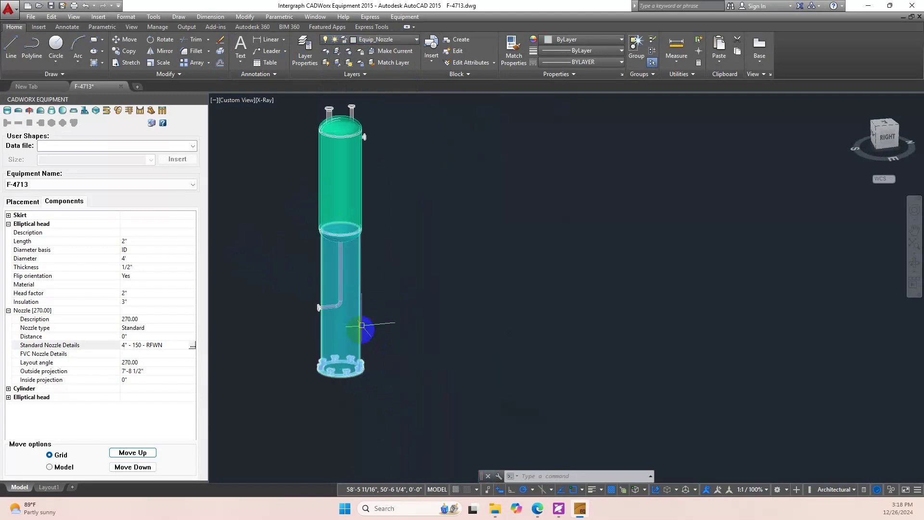
{"action": "scroll", "coordinate": [299, 324], "scroll_direction": "up", "scroll_amount": 3}
{"action": "mouse_move", "coordinate": [324, 336]}
{"action": "middle_mouse_down", "text": "shift"}
{"action": "mouse_move", "coordinate": [427, 351]}
{"action": "mouse_move", "coordinate": [346, 355]}
{"action": "mouse_move", "coordinate": [330, 340]}
{"action": "middle_mouse_up", "text": "shift"}
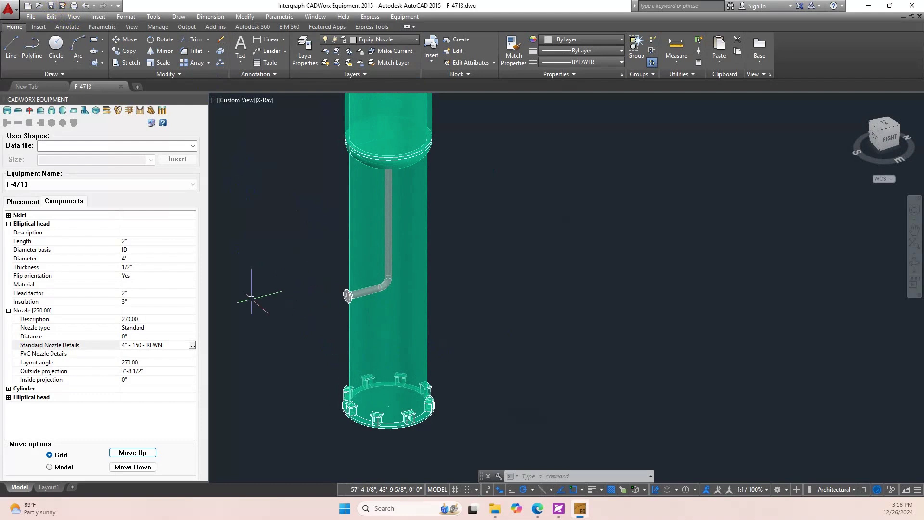
{"action": "middle_click_drag", "start_coordinate": [309, 381], "coordinate": [509, 361], "text": "shift"}
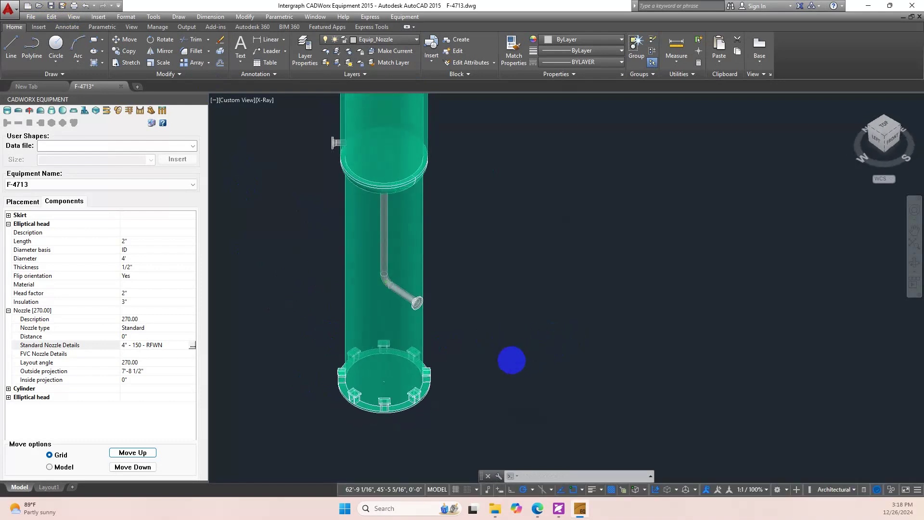
{"action": "middle_click_drag", "start_coordinate": [378, 309], "coordinate": [467, 310]}
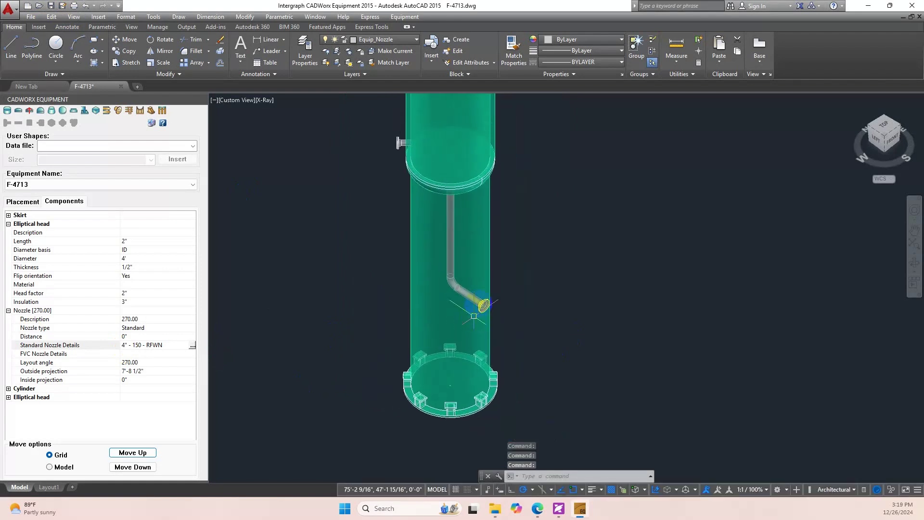
{"action": "scroll", "coordinate": [479, 293], "scroll_direction": "up", "scroll_amount": 7}
{"action": "scroll", "coordinate": [549, 317], "scroll_direction": "down", "scroll_amount": 3}
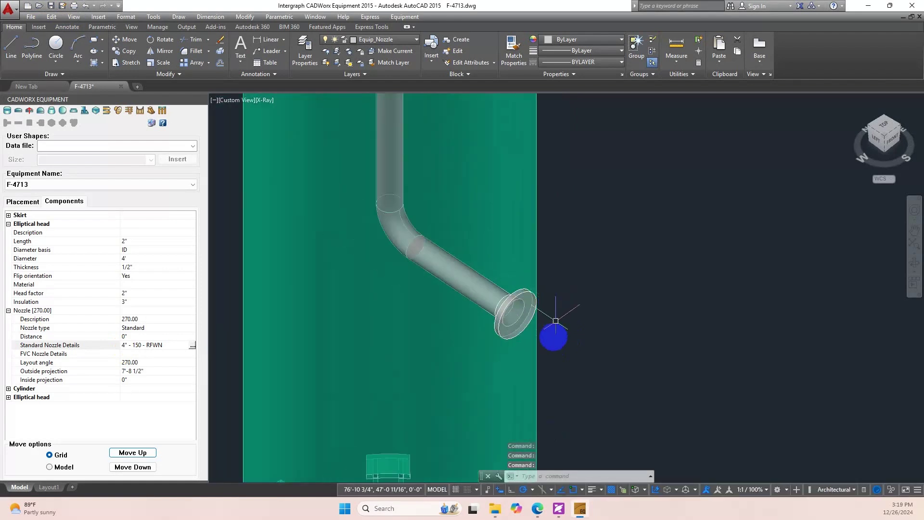
{"action": "middle_click_drag", "start_coordinate": [540, 334], "coordinate": [577, 318], "text": "shift"}
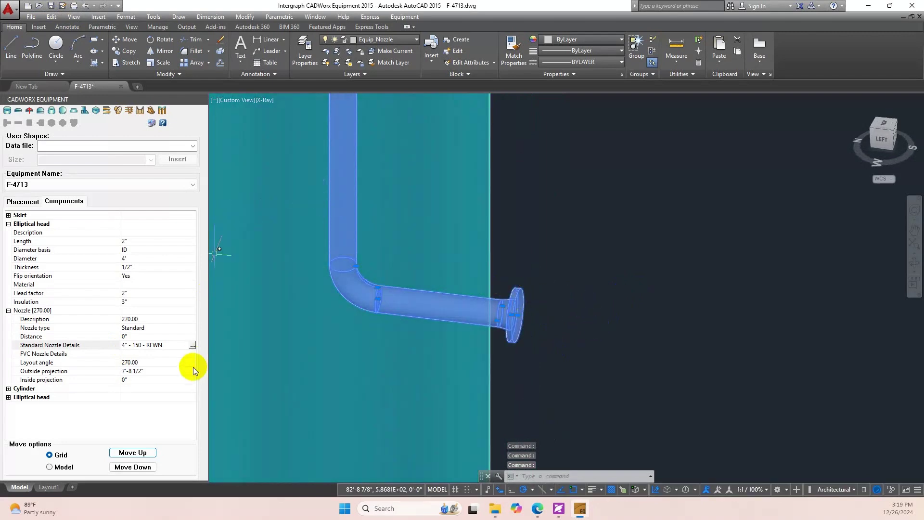
Step: Set the outlet nozzle's flange type to N/A in its standard nozzle details and check the open pipe end
{"action": "left_click", "coordinate": [192, 345]}
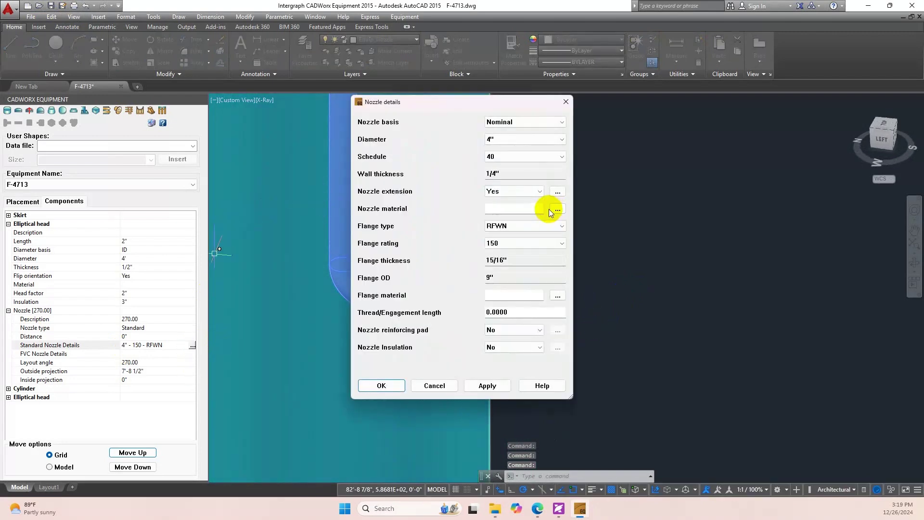
{"action": "left_click", "coordinate": [548, 225]}
{"action": "left_click", "coordinate": [547, 237]}
{"action": "left_click", "coordinate": [471, 387]}
{"action": "left_click", "coordinate": [397, 386]}
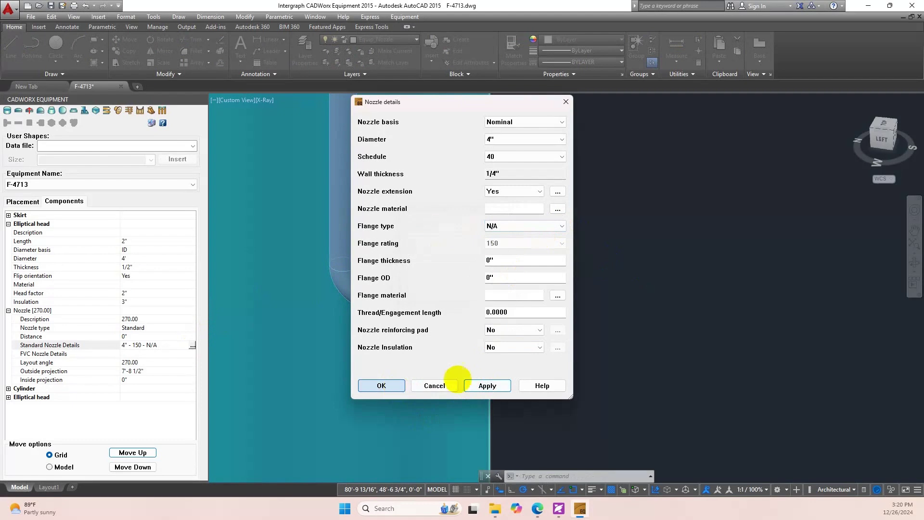
{"action": "scroll", "coordinate": [526, 344], "scroll_direction": "down", "scroll_amount": 5}
{"action": "middle_click_drag", "start_coordinate": [534, 359], "coordinate": [531, 332], "text": "shift"}
{"action": "scroll", "coordinate": [513, 384], "scroll_direction": "up", "scroll_amount": 2}
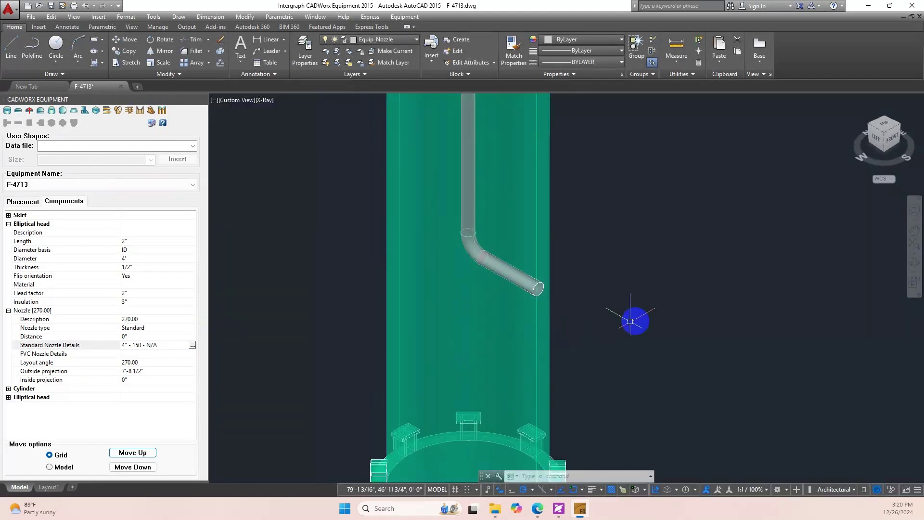
Step: Check the whole vessel with its outlet pipe and save the drawing
{"action": "left_click", "coordinate": [642, 316]}
{"action": "scroll", "coordinate": [634, 333], "scroll_direction": "down", "scroll_amount": 5}
{"action": "left_click", "coordinate": [630, 336]}
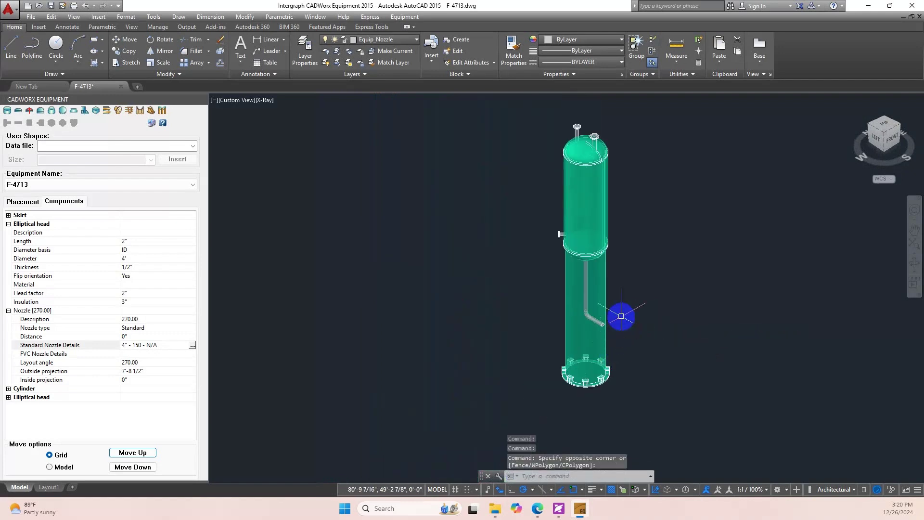
{"action": "scroll", "coordinate": [624, 318], "scroll_direction": "up", "scroll_amount": 5}
{"action": "left_click", "coordinate": [362, 244]}
{"action": "left_click", "coordinate": [362, 243]}
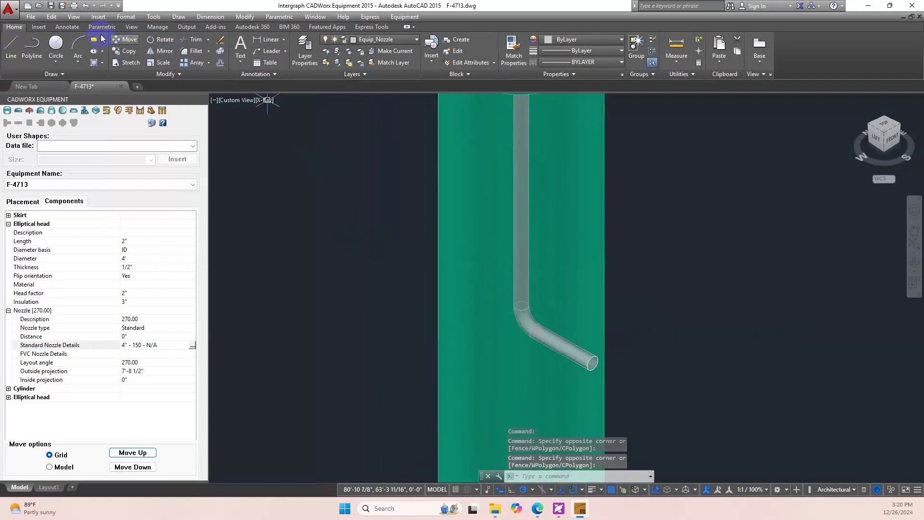
{"action": "left_click", "coordinate": [51, 6]}
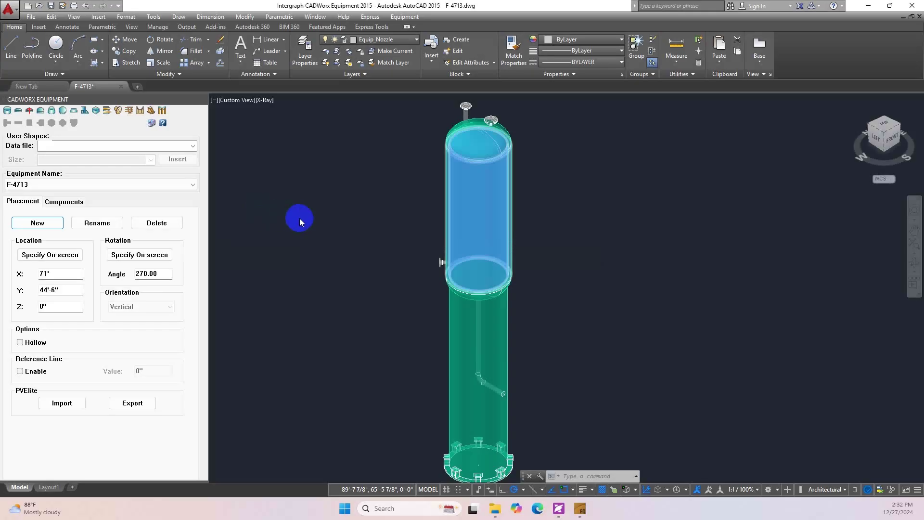
Step: Add a platform with a ladder to the vessel's skirt
{"action": "left_click", "coordinate": [72, 202]}
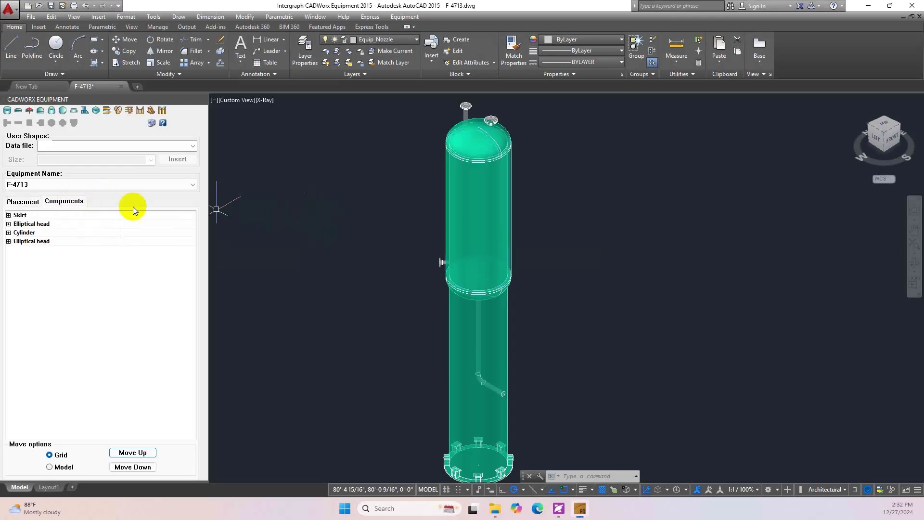
{"action": "left_click", "coordinate": [18, 216]}
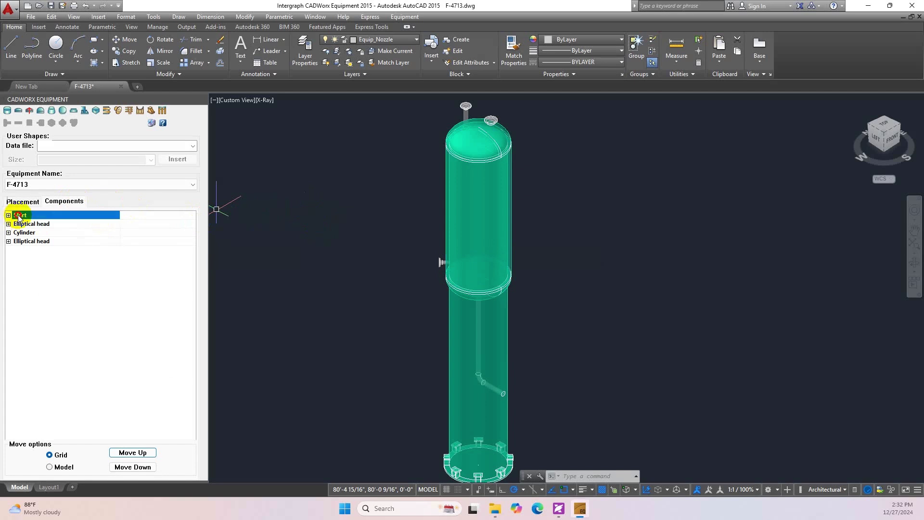
{"action": "left_click", "coordinate": [129, 112]}
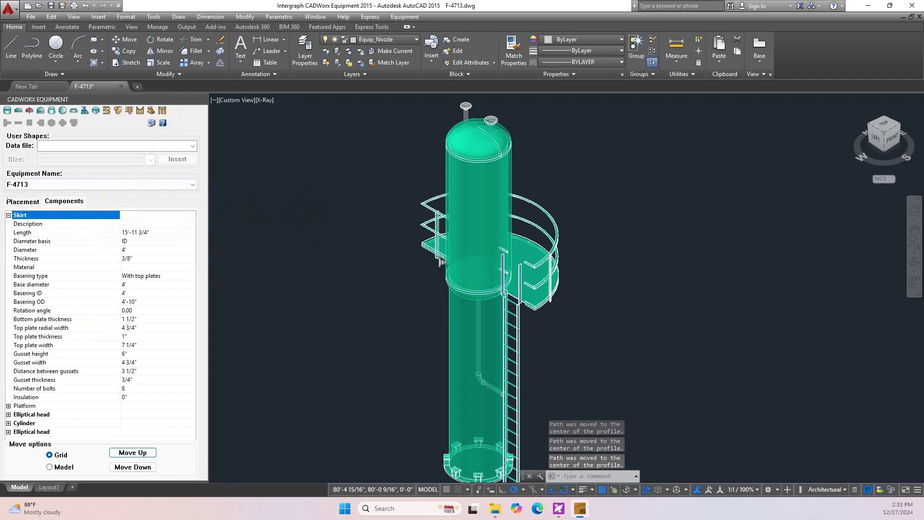
Step: Set the skirt platform's distance to 14'-9" in its component properties
{"action": "left_click", "coordinate": [22, 405]}
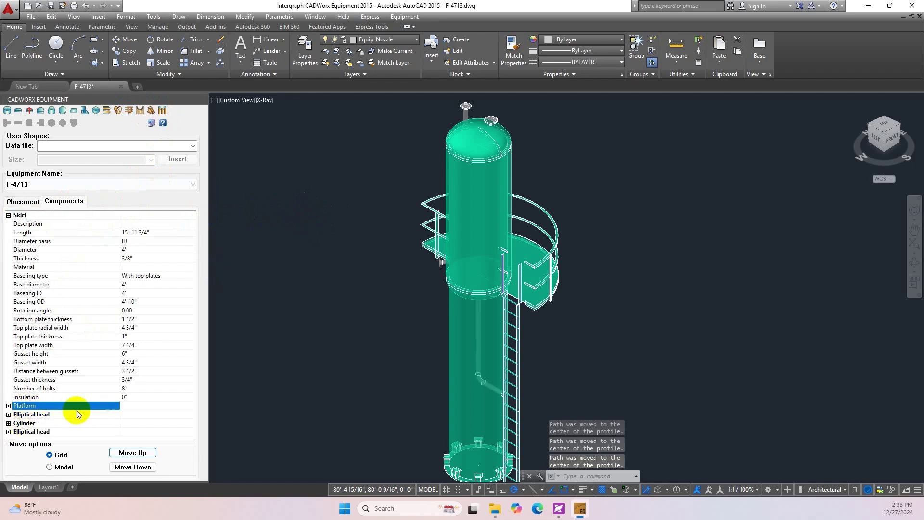
{"action": "left_click", "coordinate": [8, 405]}
{"action": "scroll", "coordinate": [155, 408], "scroll_direction": "down", "scroll_amount": 5}
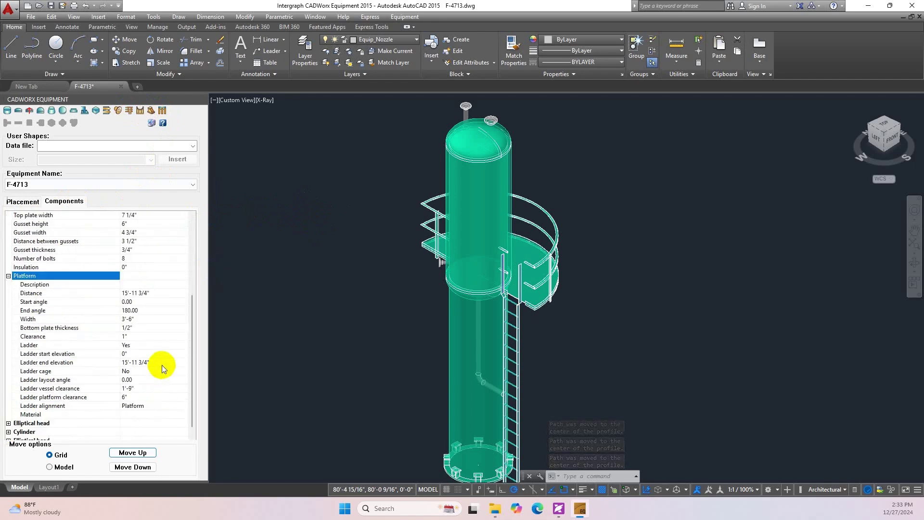
{"action": "scroll", "coordinate": [160, 337], "scroll_direction": "down", "scroll_amount": 1}
{"action": "left_click", "coordinate": [164, 284]}
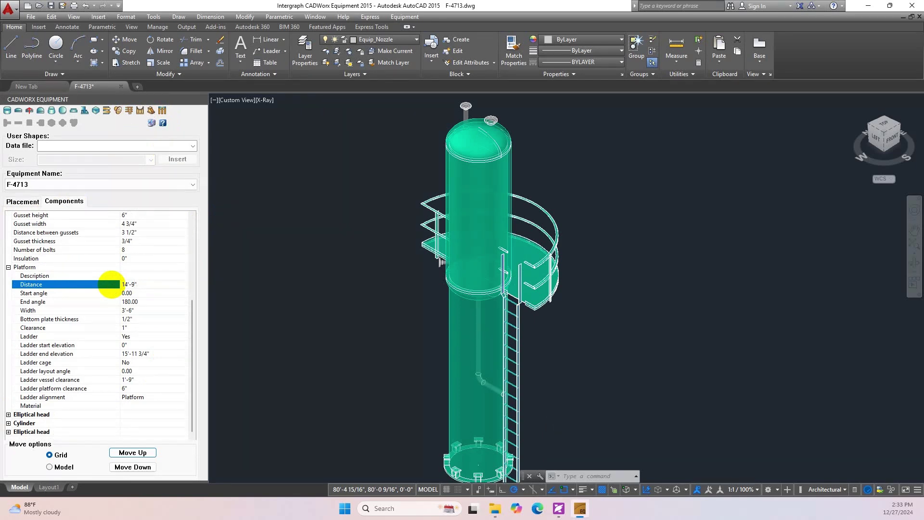
Step: Set the platform's start angle to 352 and its end angle to 247 degrees
{"action": "left_click", "coordinate": [140, 293]}
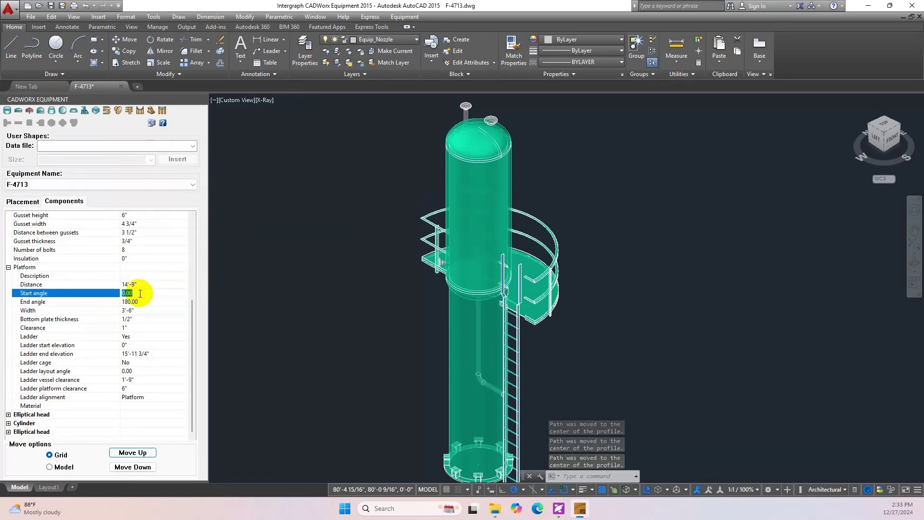
{"action": "type", "text": "352"}
{"action": "key", "text": "Return"}
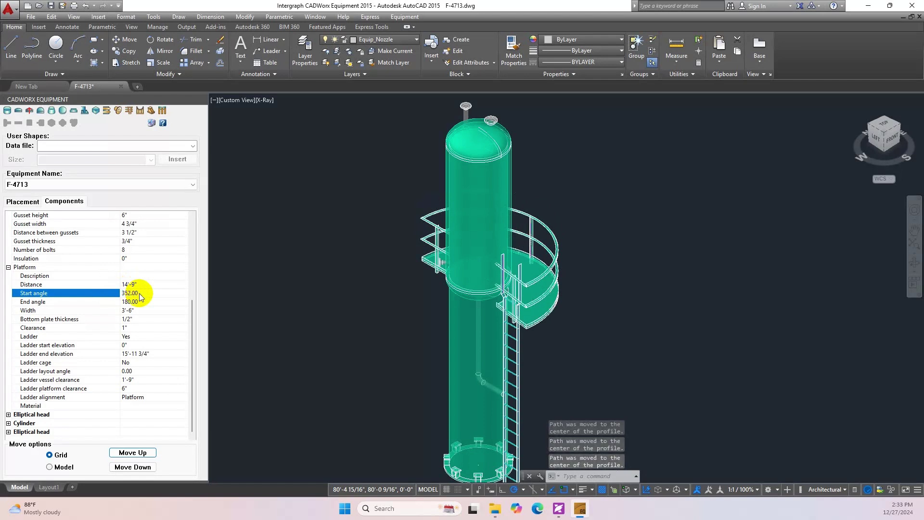
{"action": "left_click", "coordinate": [147, 301]}
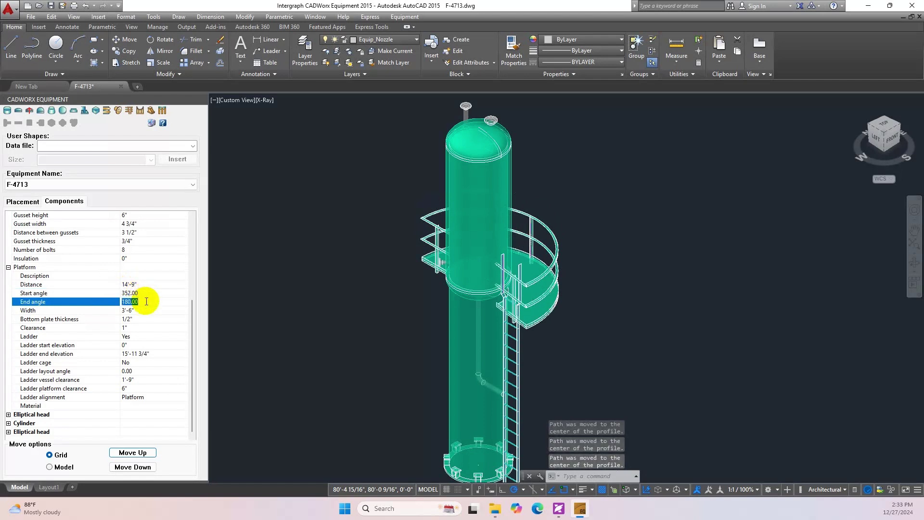
{"action": "type", "text": "24"}
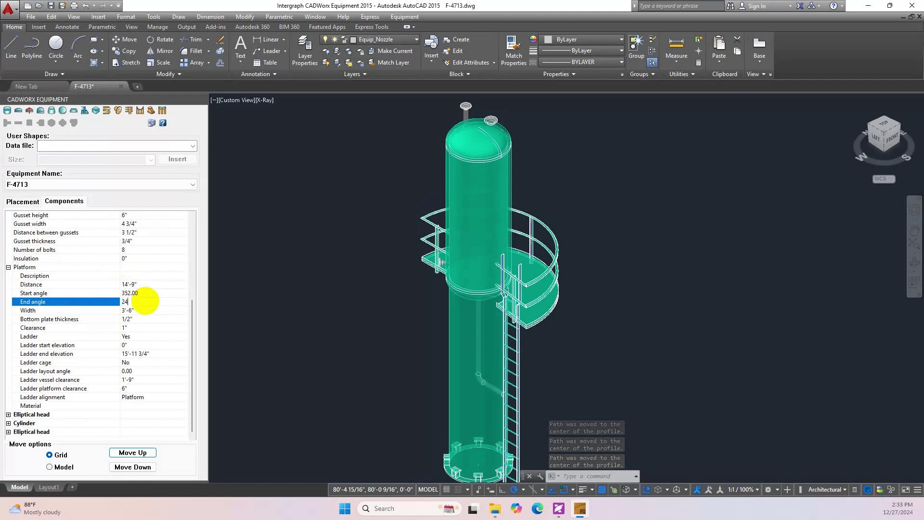
{"action": "type", "text": "7"}
{"action": "key", "text": "Return"}
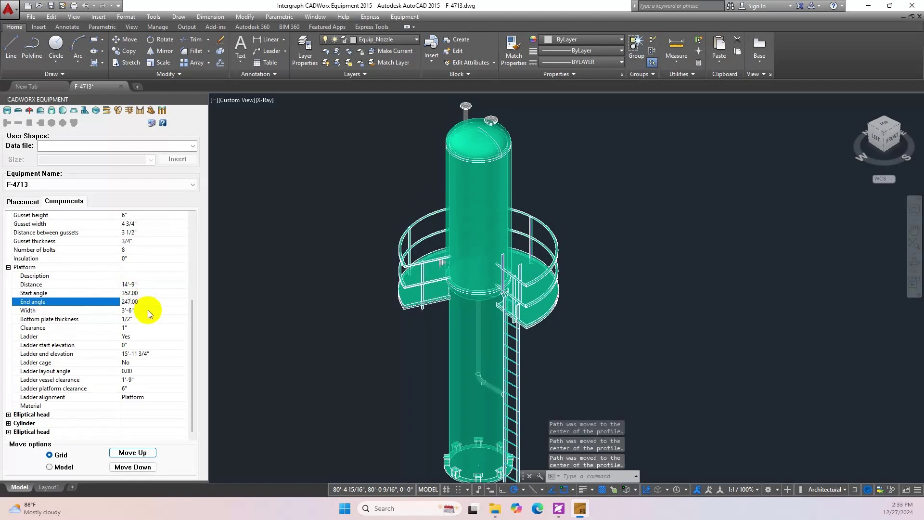
Step: Set the platform's width to 5' and its clearance to 2 1/2"
{"action": "left_click", "coordinate": [148, 314]}
{"action": "type", "text": "5'"}
{"action": "key", "text": "Return"}
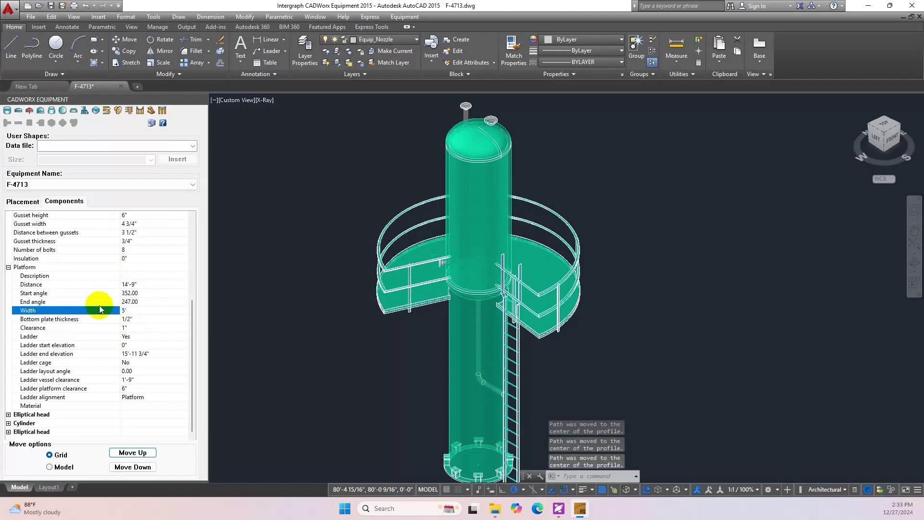
{"action": "left_click", "coordinate": [139, 327]}
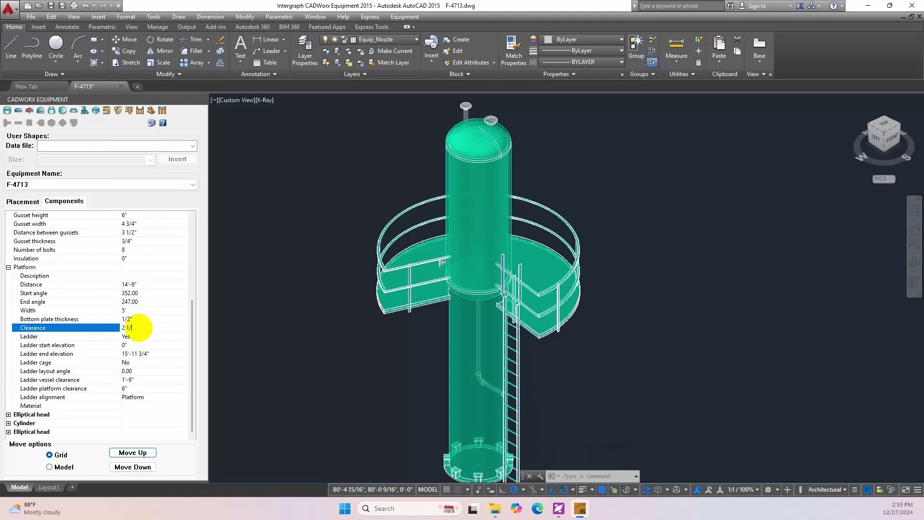
{"action": "key", "text": "Return"}
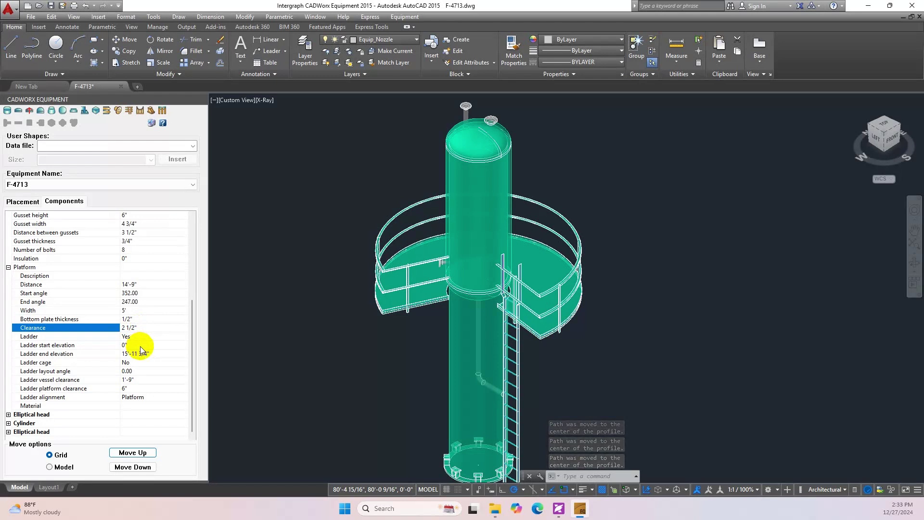
Step: Set the ladder end elevation to 14'-9" and give the ladder a cage
{"action": "left_click", "coordinate": [159, 353]}
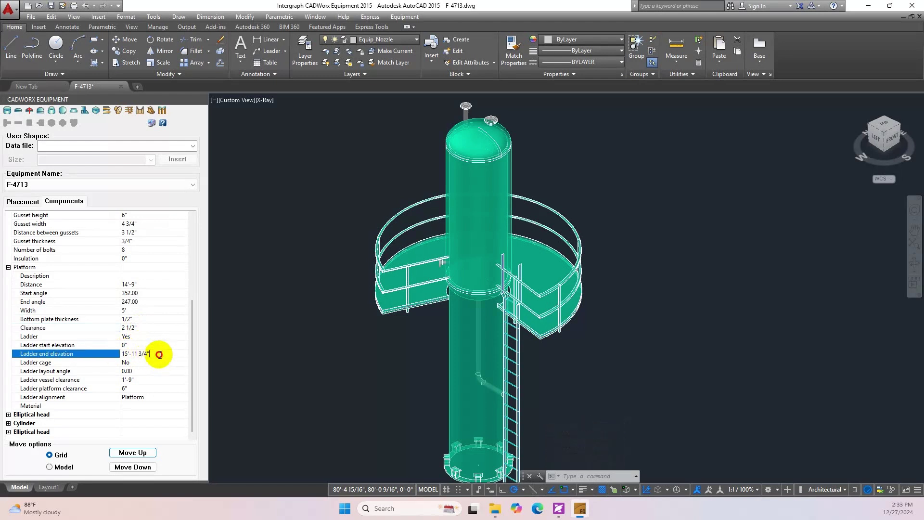
{"action": "left_click_drag", "start_coordinate": [158, 354], "coordinate": [114, 356]}
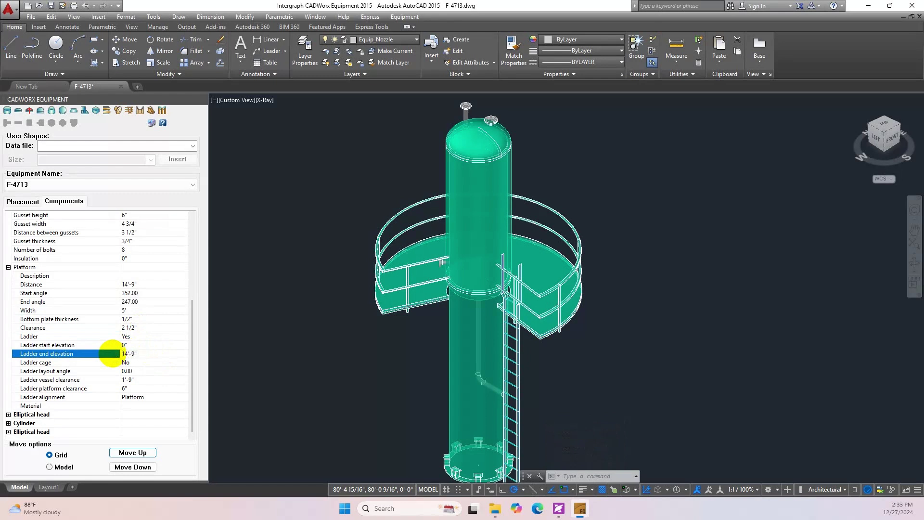
{"action": "left_click", "coordinate": [155, 362]}
{"action": "left_click", "coordinate": [183, 362]}
{"action": "left_click", "coordinate": [132, 377]}
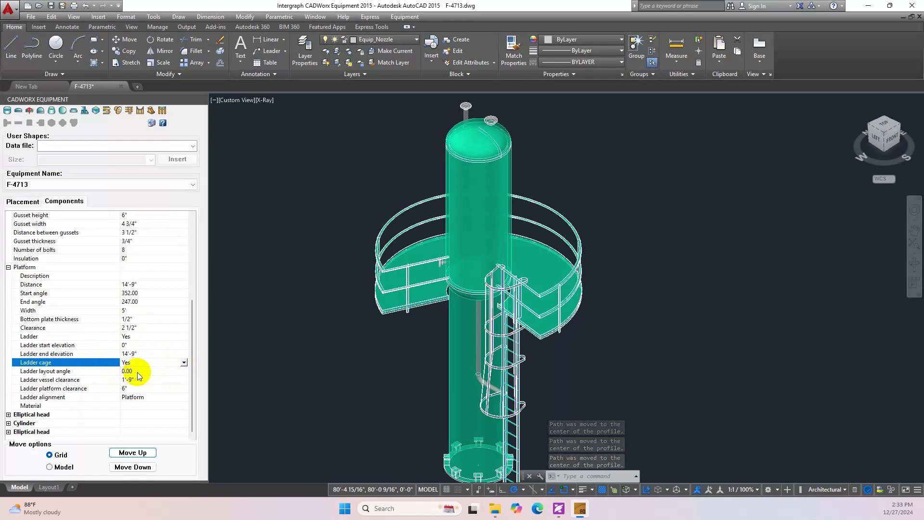
Step: Try a ladder layout angle of 350 degrees and check the ladder against the platform edge in top view
{"action": "left_click", "coordinate": [149, 371]}
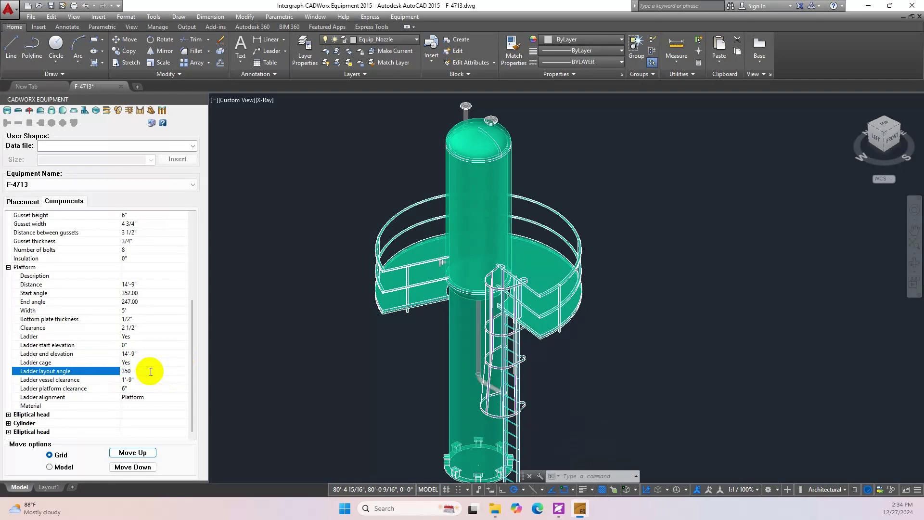
{"action": "key", "text": "Return"}
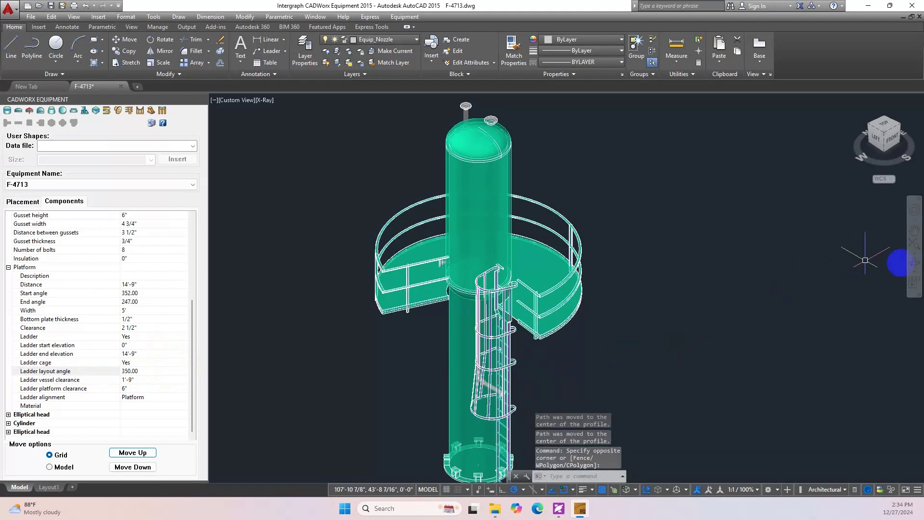
{"action": "left_click", "coordinate": [914, 262]}
{"action": "left_click_drag", "start_coordinate": [538, 308], "coordinate": [305, 376]}
{"action": "scroll", "coordinate": [459, 346], "scroll_direction": "up", "scroll_amount": 6}
{"action": "left_click_drag", "start_coordinate": [580, 355], "coordinate": [541, 396]}
{"action": "right_click", "coordinate": [541, 396]}
{"action": "left_click", "coordinate": [566, 209]}
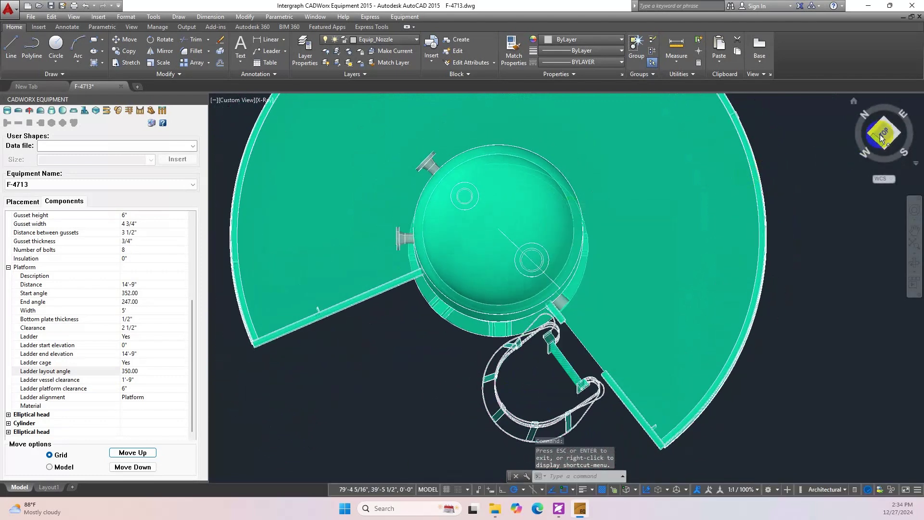
{"action": "left_click", "coordinate": [879, 134]}
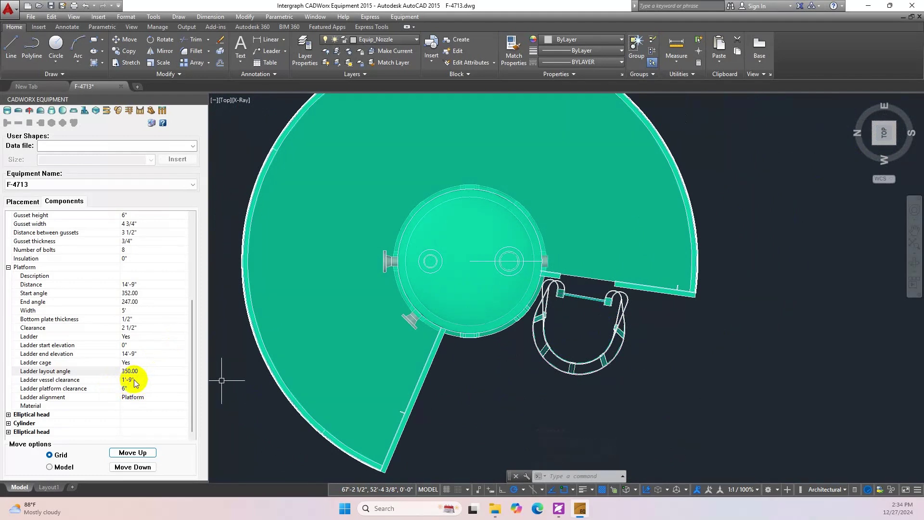
Step: Try a ladder vessel clearance of 1'-6 1/2" and check the cage's distance from the vessel in 3D and top view
{"action": "left_click", "coordinate": [144, 380]}
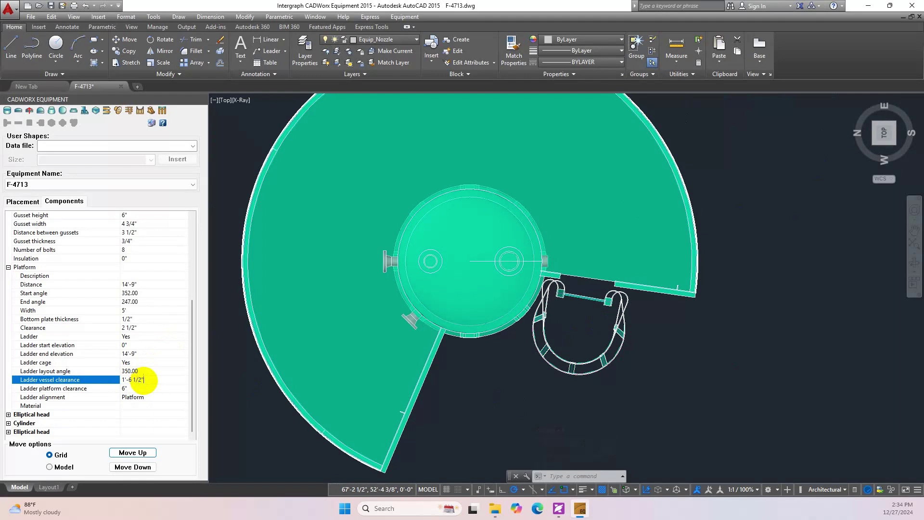
{"action": "key", "text": "Return"}
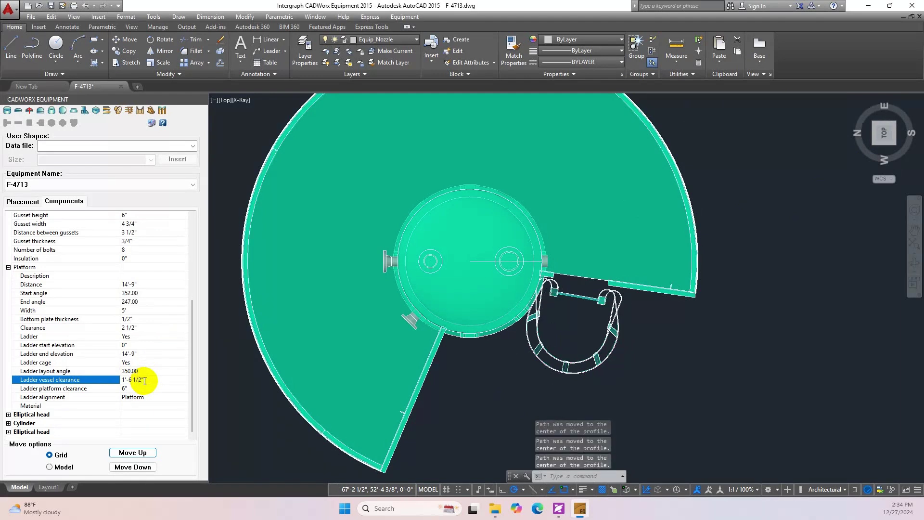
{"action": "left_click", "coordinate": [605, 380]}
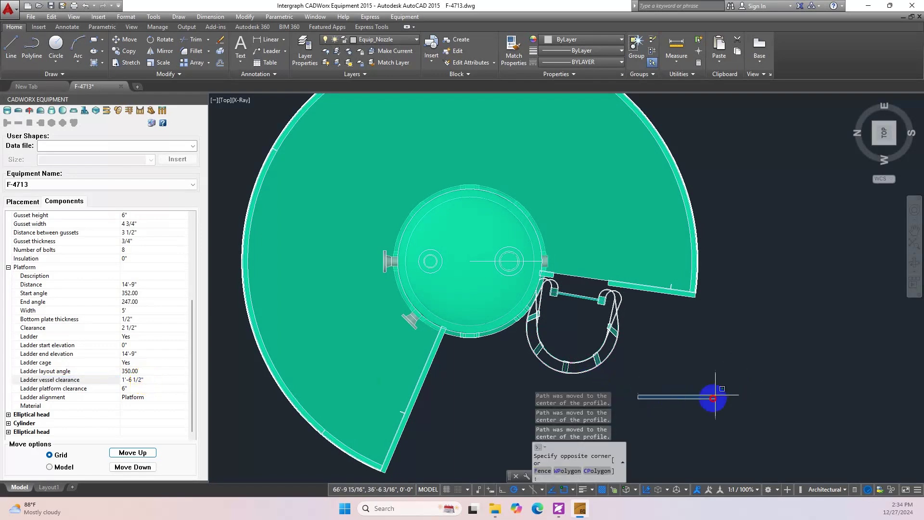
{"action": "left_click", "coordinate": [914, 264]}
{"action": "left_click_drag", "start_coordinate": [685, 314], "coordinate": [650, 303]}
{"action": "right_click", "coordinate": [751, 275]}
{"action": "left_click", "coordinate": [768, 282]}
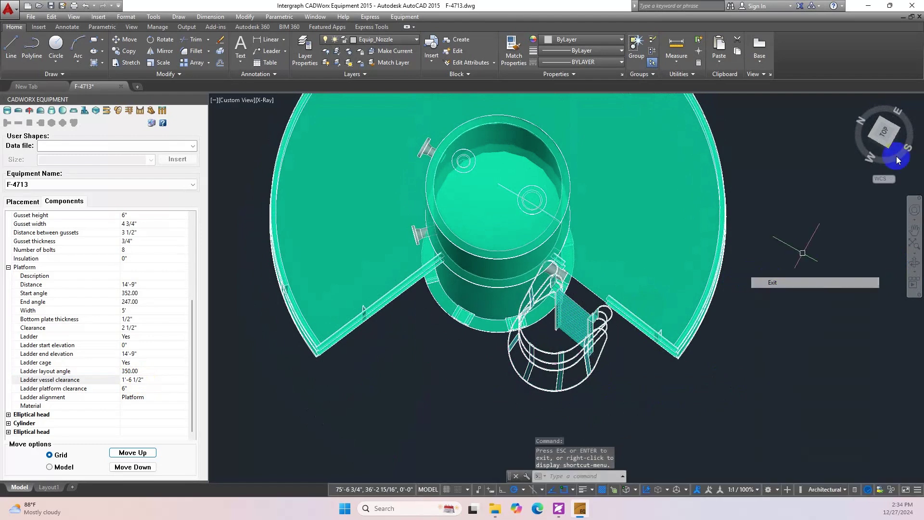
{"action": "left_click", "coordinate": [887, 135]}
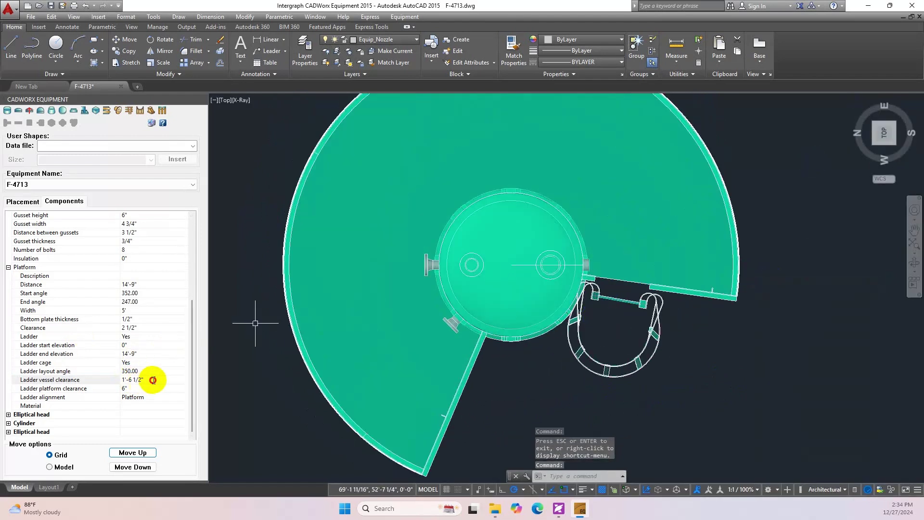
Step: Set the ladder vessel clearance to 1'-10"
{"action": "left_click", "coordinate": [129, 380]}
{"action": "left_click_drag", "start_coordinate": [129, 381], "coordinate": [150, 381]}
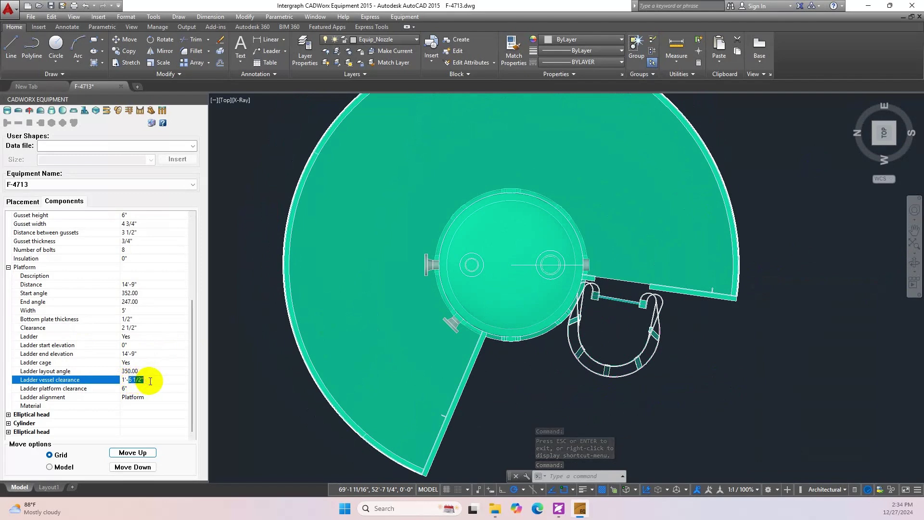
{"action": "type", "text": "9"}
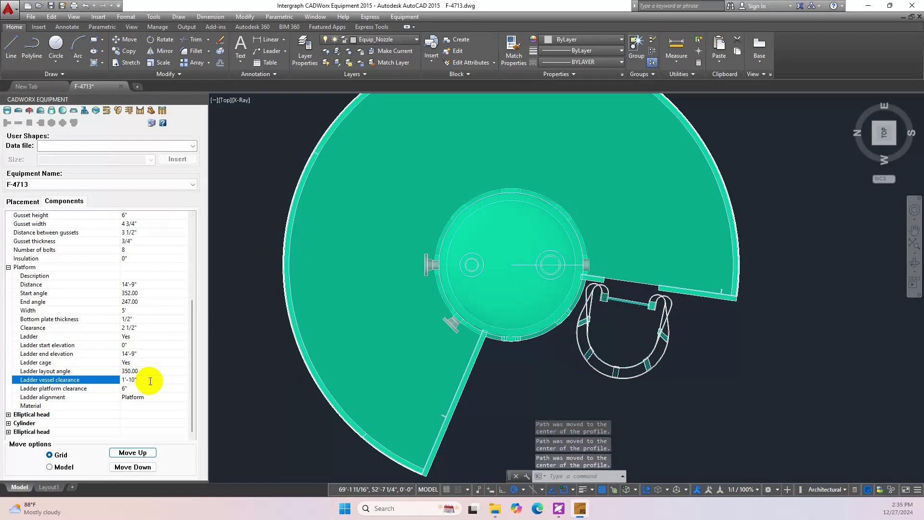
Step: Set the ladder layout angle to 352 degrees and, after trying 5", the ladder platform clearance to 6"
{"action": "left_click", "coordinate": [145, 388]}
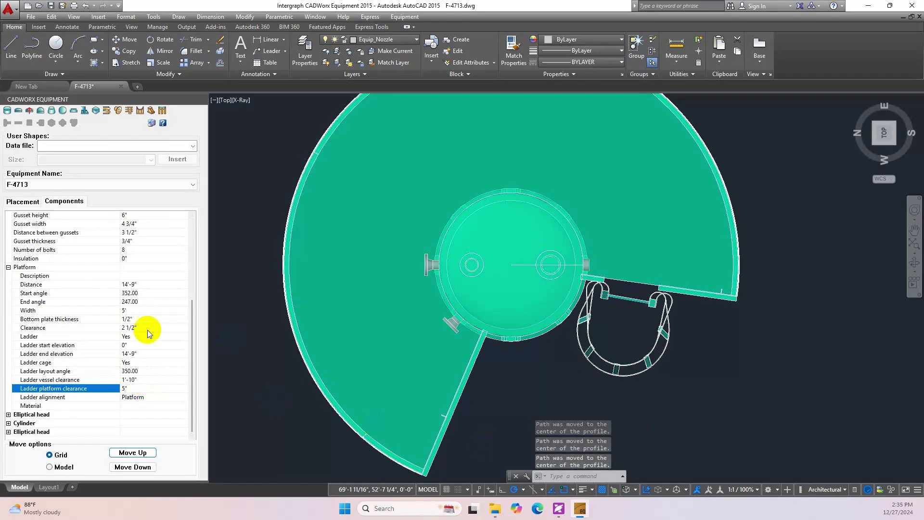
{"action": "left_click", "coordinate": [130, 371]}
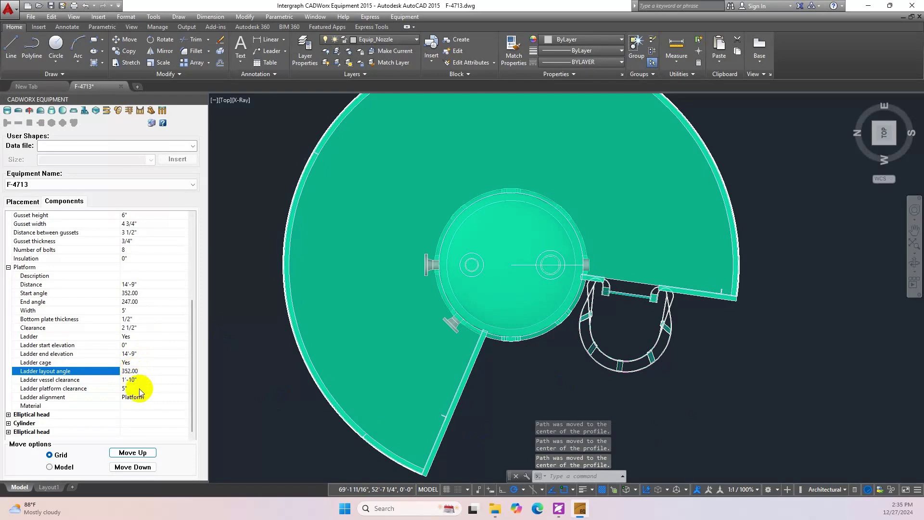
{"action": "left_click", "coordinate": [140, 390]}
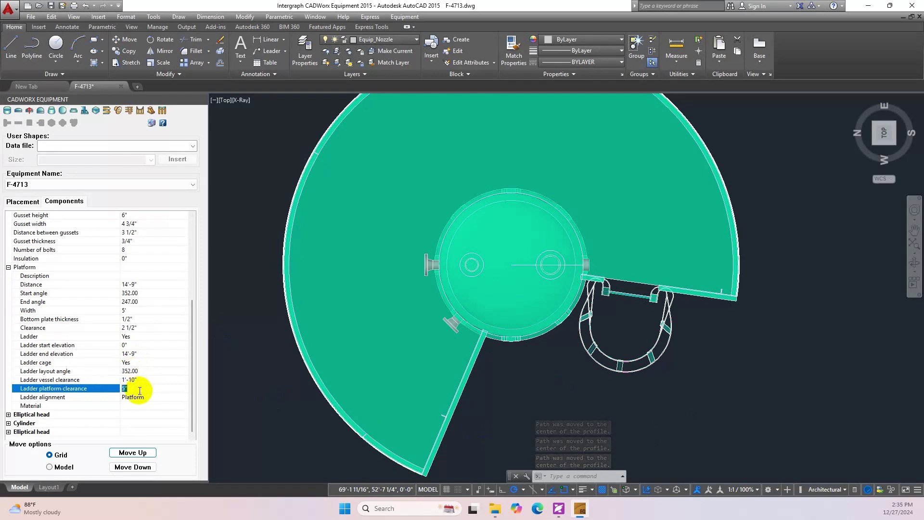
{"action": "key", "text": "Return"}
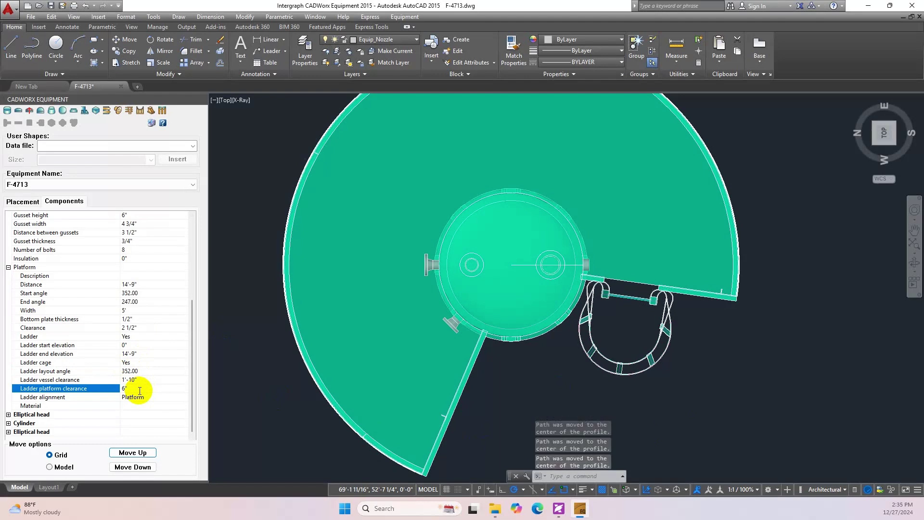
Step: Examine in 3D how the caged ladder meets the platform opening and its handrails
{"action": "left_click", "coordinate": [693, 373]}
{"action": "scroll", "coordinate": [701, 374], "scroll_direction": "down", "scroll_amount": 2}
{"action": "left_click", "coordinate": [701, 375]}
{"action": "scroll", "coordinate": [698, 379], "scroll_direction": "down", "scroll_amount": 2}
{"action": "mouse_move", "coordinate": [695, 383]}
{"action": "middle_mouse_down"}
{"action": "mouse_move", "coordinate": [636, 330]}
{"action": "mouse_move", "coordinate": [610, 324]}
{"action": "middle_mouse_up"}
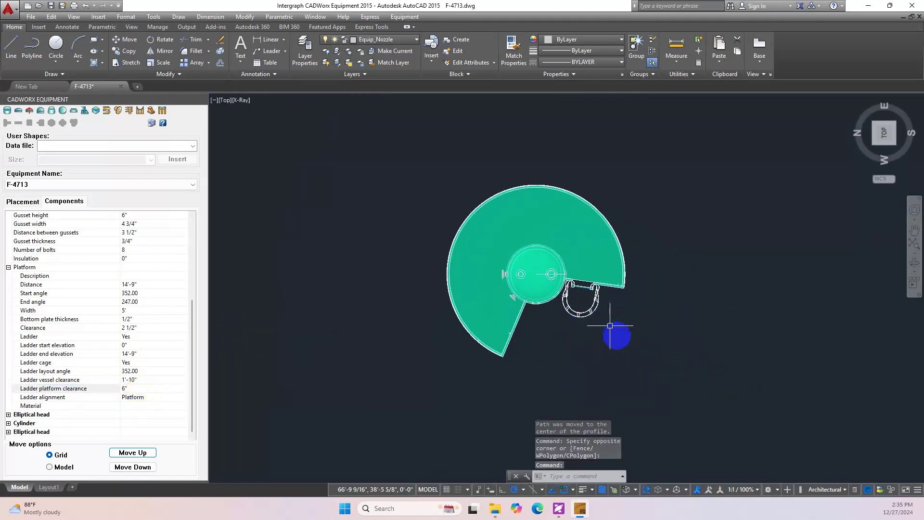
{"action": "left_click", "coordinate": [915, 264]}
{"action": "left_click_drag", "start_coordinate": [711, 294], "coordinate": [530, 236]}
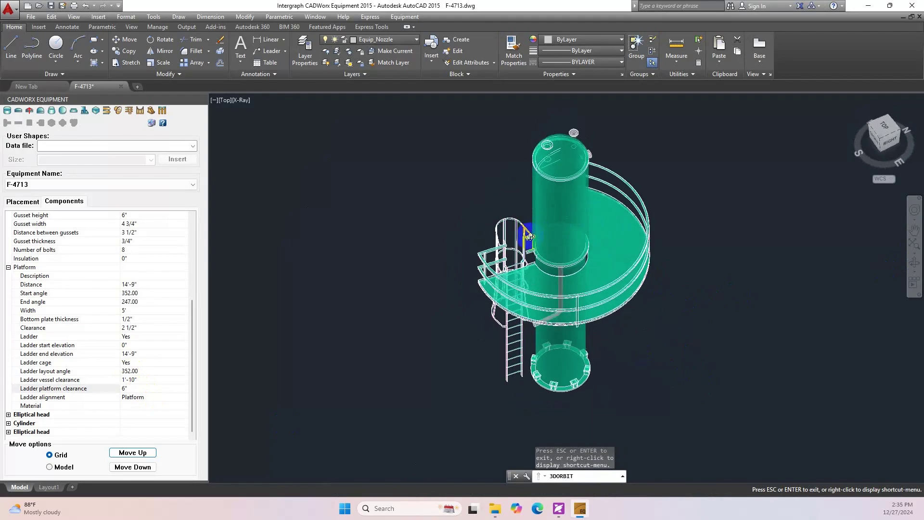
{"action": "scroll", "coordinate": [529, 248], "scroll_direction": "up", "scroll_amount": 6}
{"action": "left_click_drag", "start_coordinate": [530, 270], "coordinate": [507, 260]}
{"action": "key", "text": "Escape"}
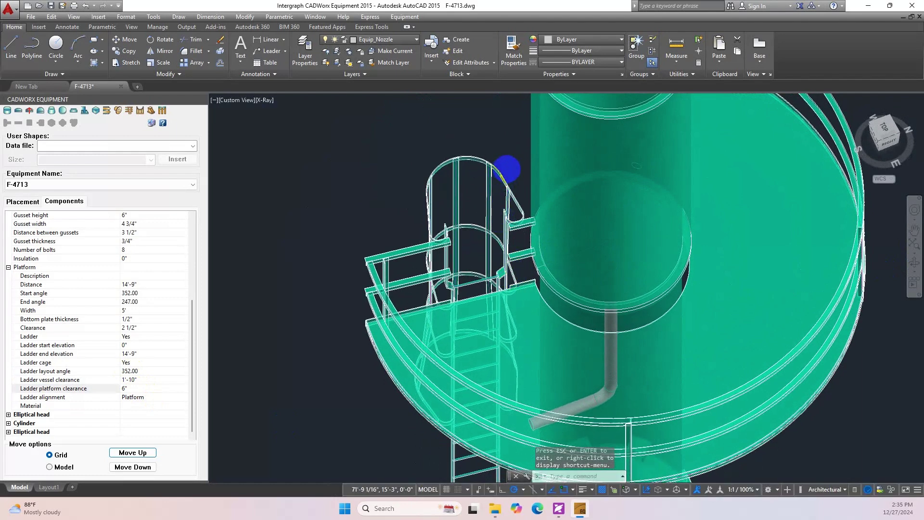
Step: Assign the platform, its handrails and the caged ladder to the Equip_Platform layer
{"action": "left_click_drag", "start_coordinate": [515, 172], "coordinate": [310, 383]}
{"action": "scroll", "coordinate": [310, 383], "scroll_direction": "down", "scroll_amount": 3}
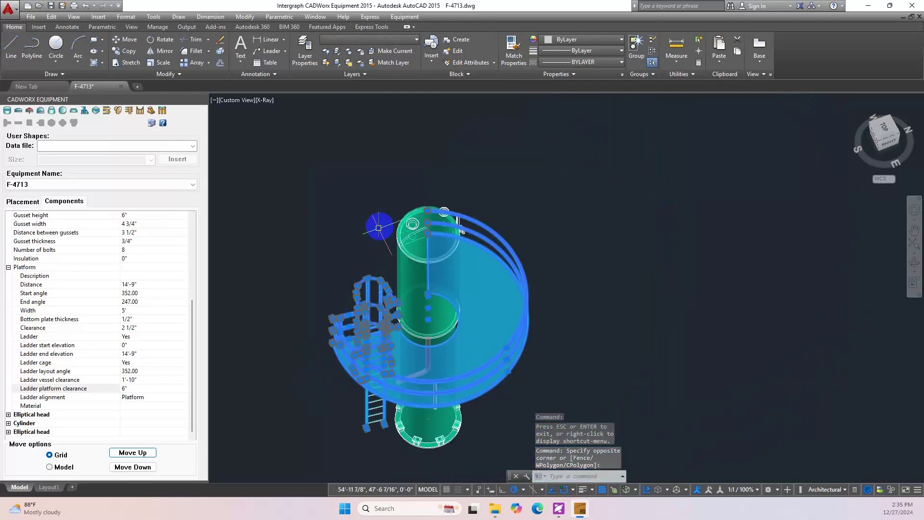
{"action": "middle_click_drag", "start_coordinate": [372, 223], "coordinate": [646, 248], "text": "shift"}
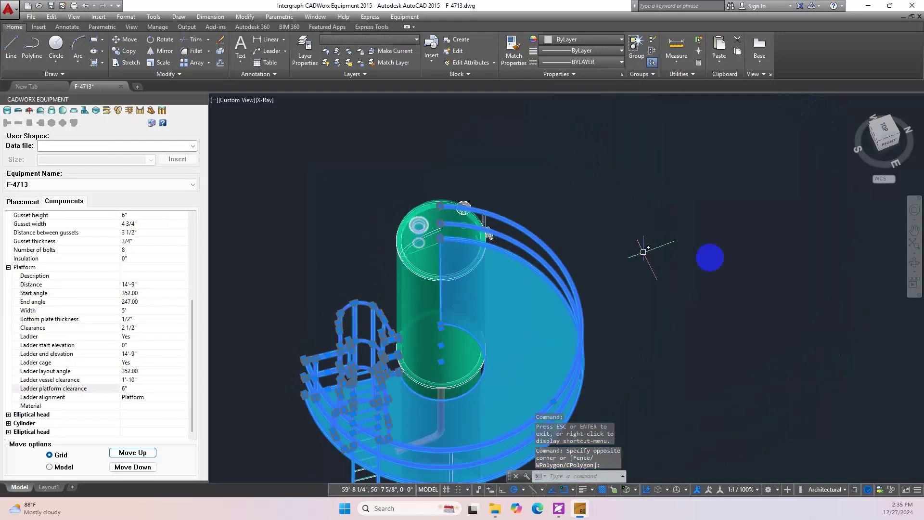
{"action": "left_click", "coordinate": [360, 40]}
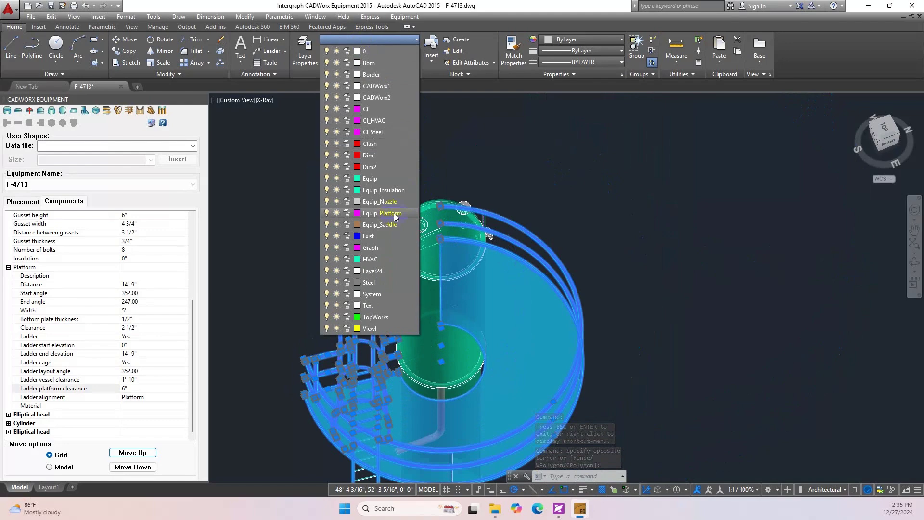
{"action": "left_click", "coordinate": [394, 213]}
{"action": "key", "text": "Escape"}
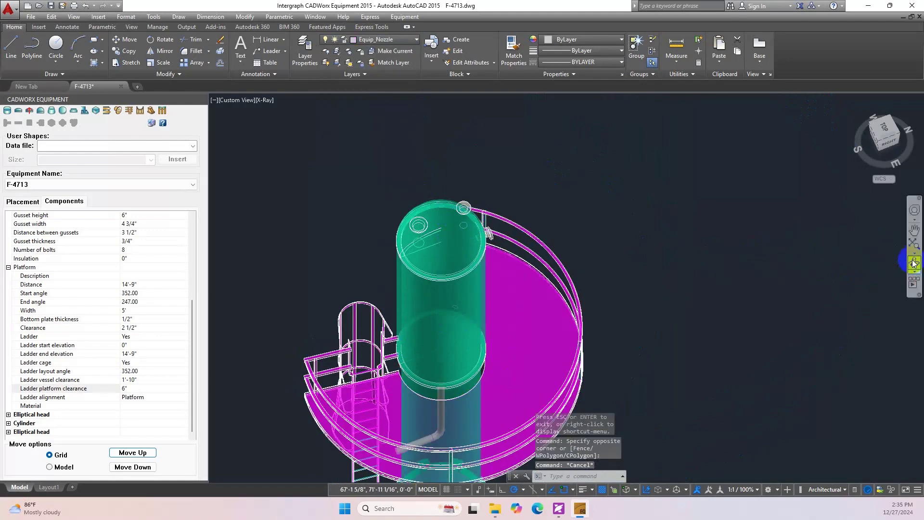
Step: Select the platform with its handrails again from the front side and assign it to the Equip_Platform layer
{"action": "left_click", "coordinate": [913, 262]}
{"action": "left_click_drag", "start_coordinate": [592, 278], "coordinate": [437, 280]}
{"action": "key", "text": "Escape"}
{"action": "left_click", "coordinate": [430, 267]}
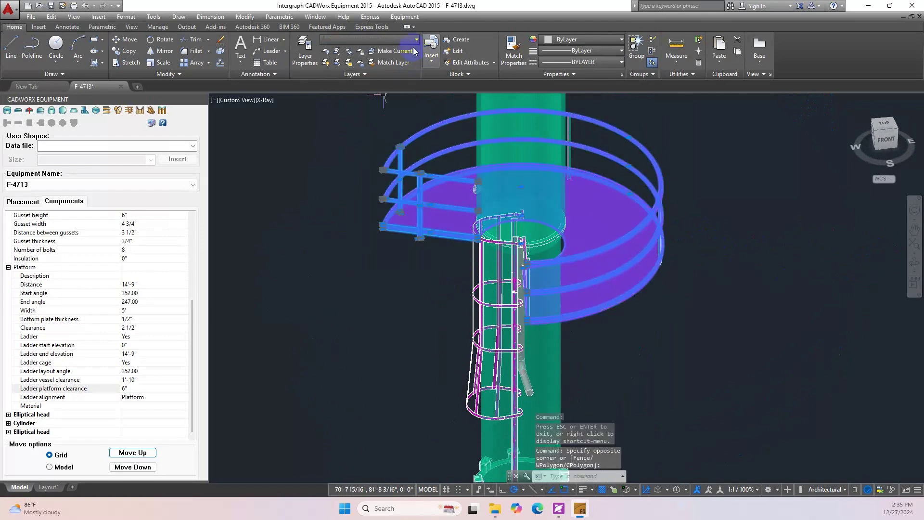
{"action": "left_click", "coordinate": [380, 38]}
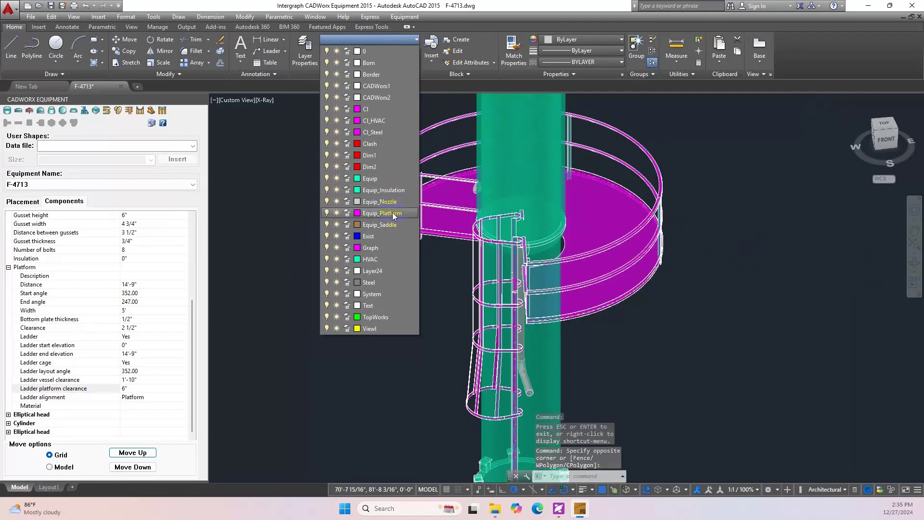
{"action": "left_click", "coordinate": [357, 203]}
Step: Select the ladder's rails and rungs in top view and assign them to the Equip_Platform layer
{"action": "left_click", "coordinate": [913, 262]}
{"action": "left_click_drag", "start_coordinate": [506, 249], "coordinate": [524, 273]}
{"action": "right_click", "coordinate": [564, 258]}
{"action": "left_click", "coordinate": [586, 264]}
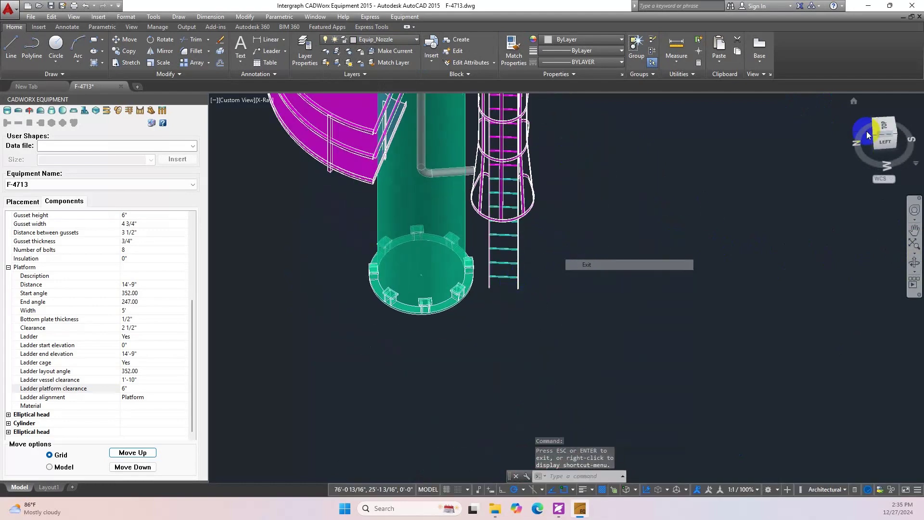
{"action": "left_click", "coordinate": [879, 126]}
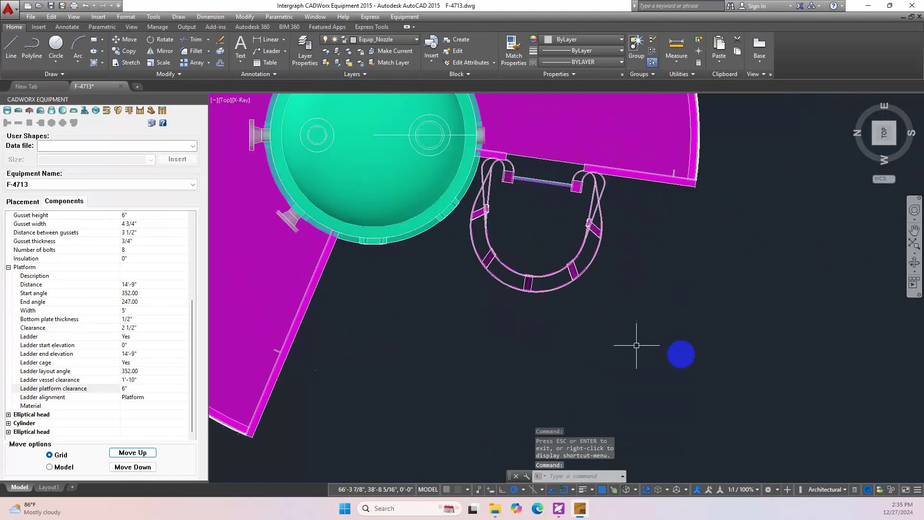
{"action": "scroll", "coordinate": [495, 160], "scroll_direction": "up", "scroll_amount": 5}
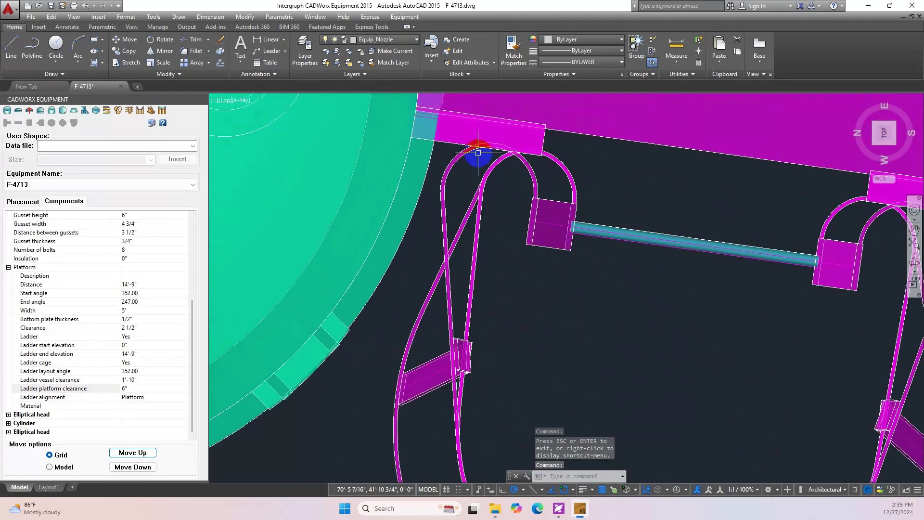
{"action": "left_click", "coordinate": [477, 152]}
{"action": "scroll", "coordinate": [592, 250], "scroll_direction": "down", "scroll_amount": 4}
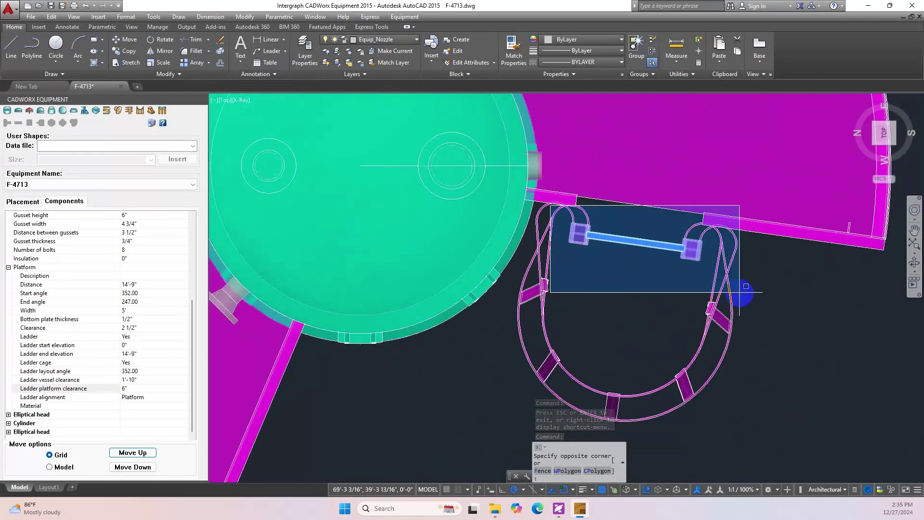
{"action": "left_click", "coordinate": [739, 292]}
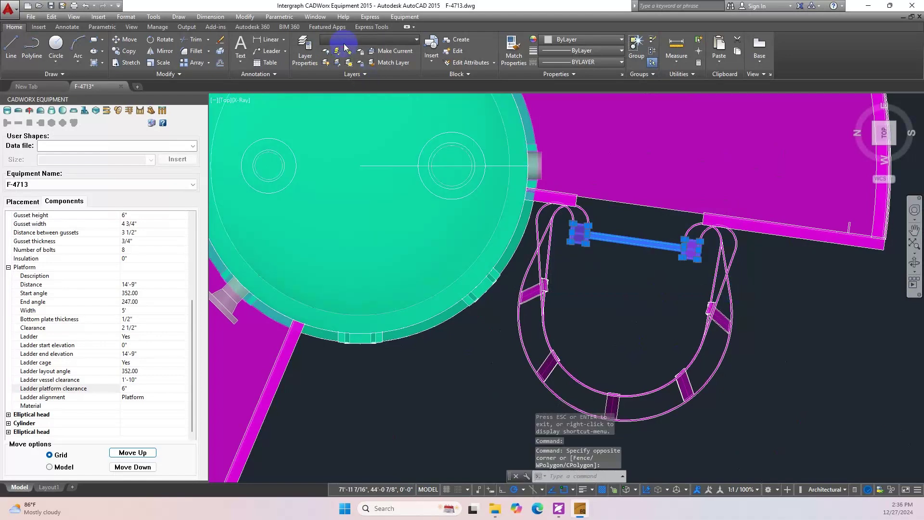
{"action": "left_click", "coordinate": [347, 40]}
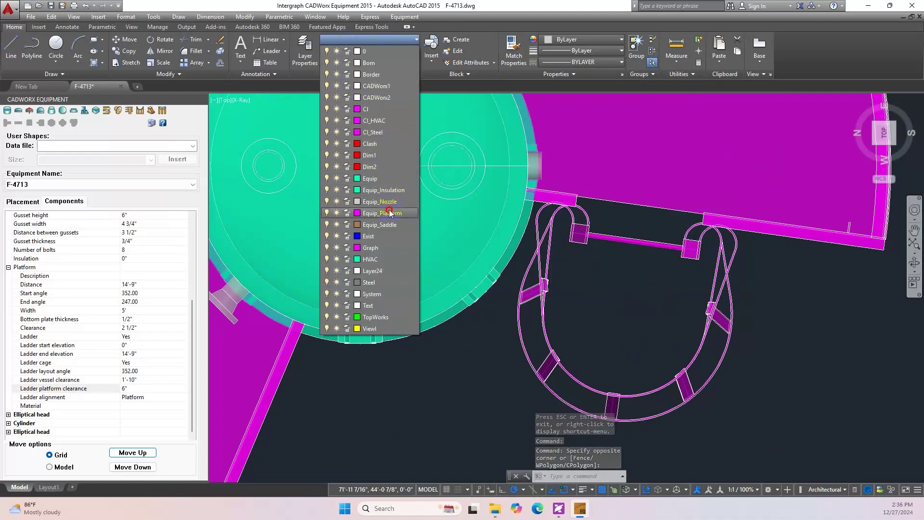
{"action": "left_click", "coordinate": [392, 202]}
{"action": "key", "text": "Escape"}
{"action": "scroll", "coordinate": [779, 303], "scroll_direction": "down", "scroll_amount": 3}
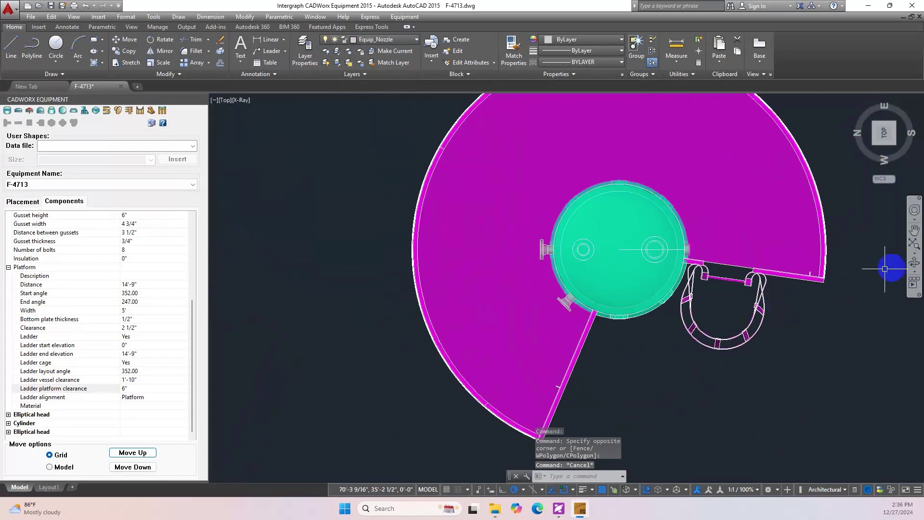
Step: Assign the two remaining handrail posts at the rear of the platform to the Equip_Platform layer
{"action": "left_click", "coordinate": [913, 268]}
{"action": "left_click_drag", "start_coordinate": [731, 269], "coordinate": [630, 188]}
{"action": "right_click", "coordinate": [631, 188]}
{"action": "left_click", "coordinate": [665, 206]}
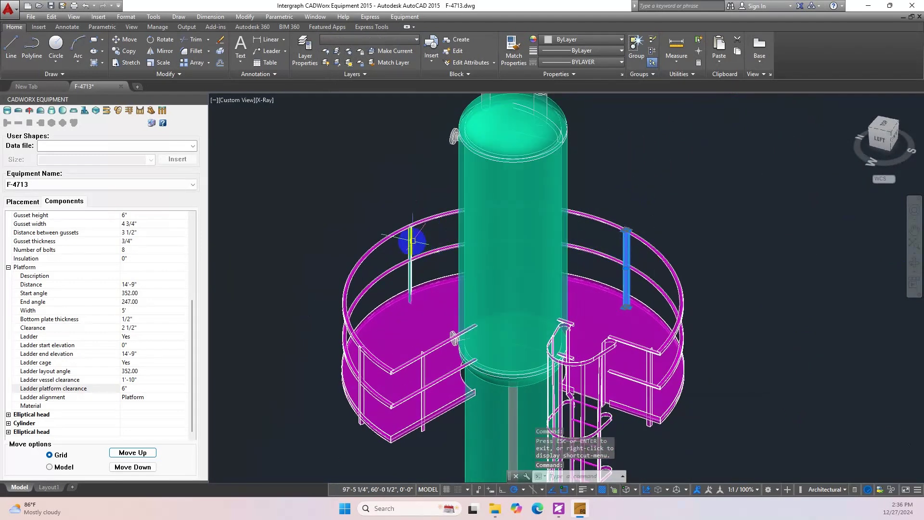
{"action": "left_click", "coordinate": [391, 38]}
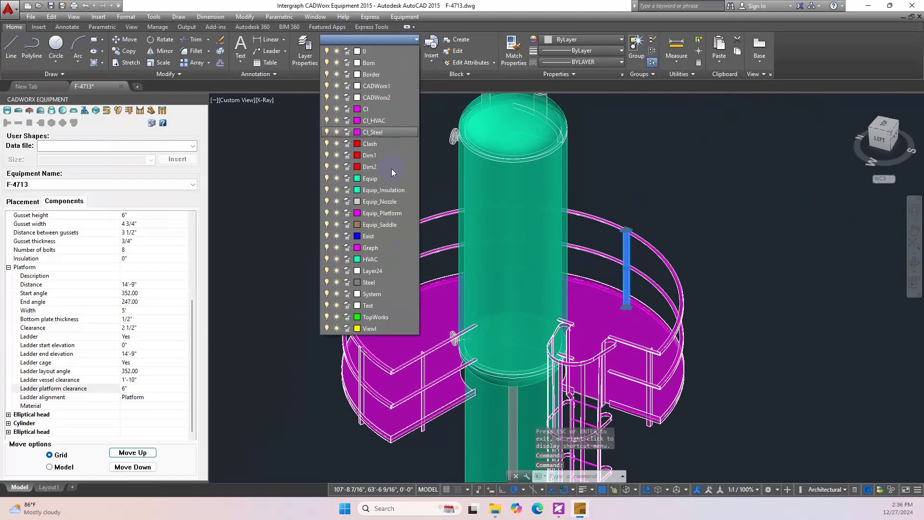
{"action": "left_click", "coordinate": [392, 213]}
{"action": "key", "text": "Escape"}
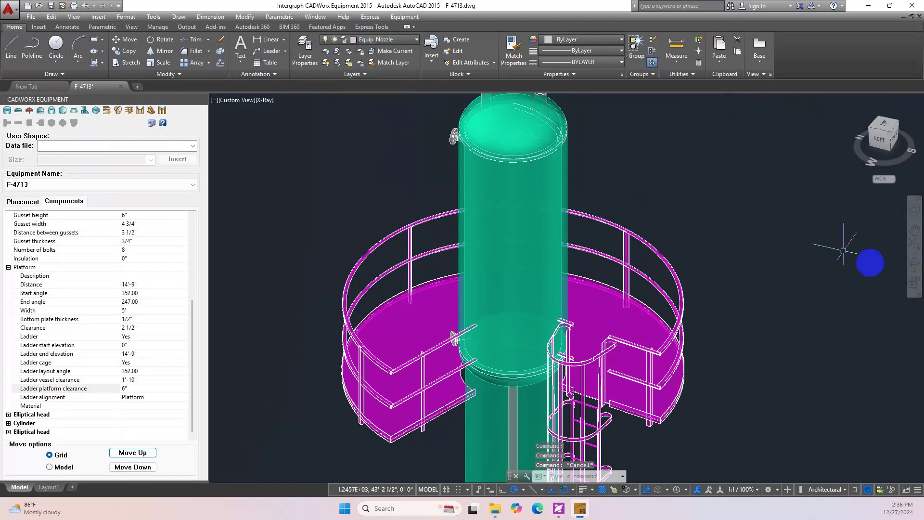
Step: Examine the layer colours of the platform and caged ladder from several sides, ending in the SW Isometric view
{"action": "left_click", "coordinate": [913, 263]}
{"action": "left_click_drag", "start_coordinate": [615, 253], "coordinate": [622, 181]}
{"action": "right_click", "coordinate": [623, 185]}
{"action": "left_click", "coordinate": [639, 191]}
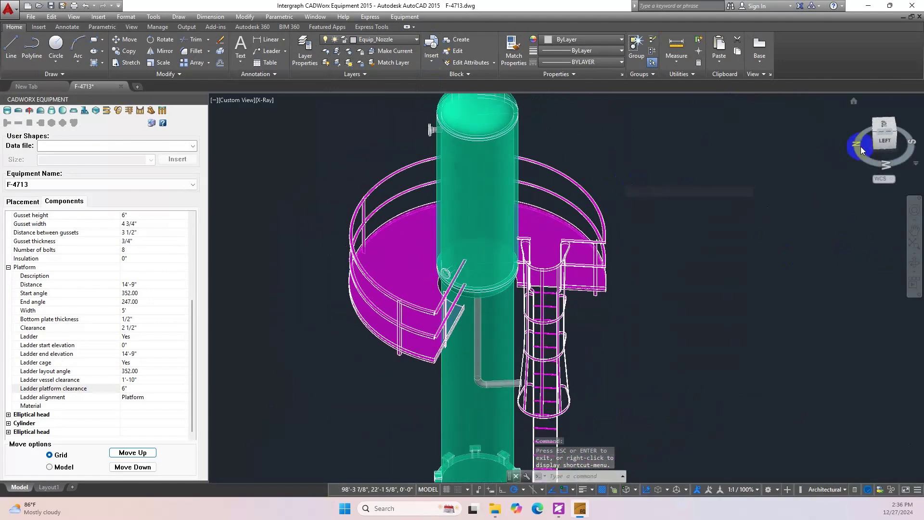
{"action": "left_click", "coordinate": [876, 136]}
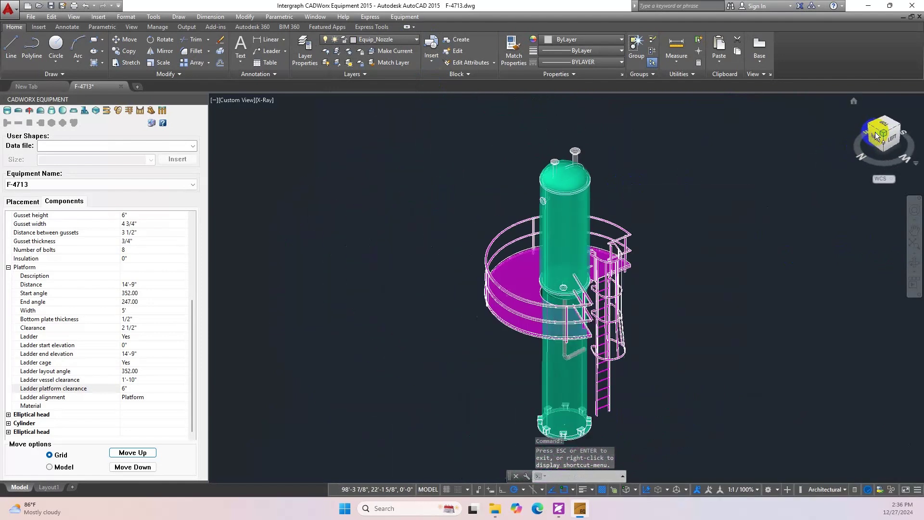
{"action": "left_click", "coordinate": [901, 127]}
{"action": "middle_click_drag", "start_coordinate": [598, 320], "coordinate": [569, 314]}
{"action": "scroll", "coordinate": [569, 313], "scroll_direction": "up", "scroll_amount": 3}
{"action": "scroll", "coordinate": [569, 314], "scroll_direction": "down", "scroll_amount": 4}
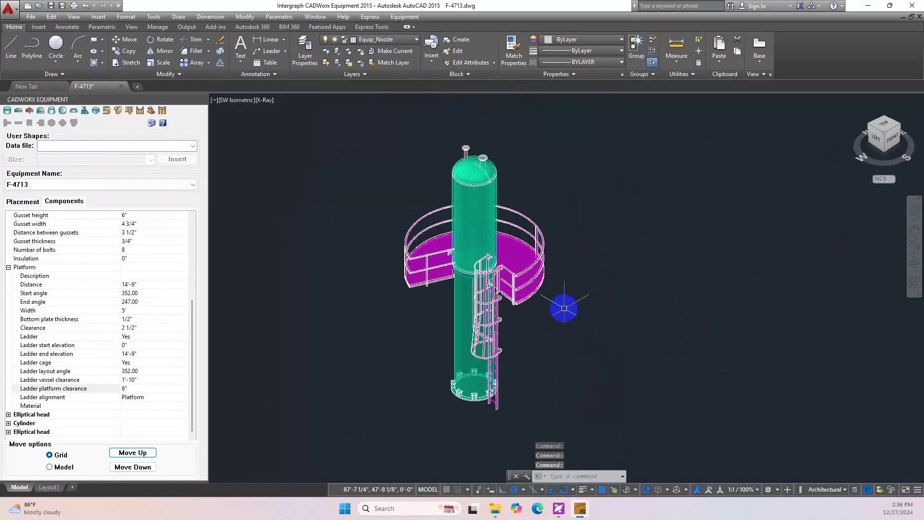
Step: Preview the vessel in the Conceptual and Shaded visual styles and return to X-ray
{"action": "left_click", "coordinate": [266, 100]}
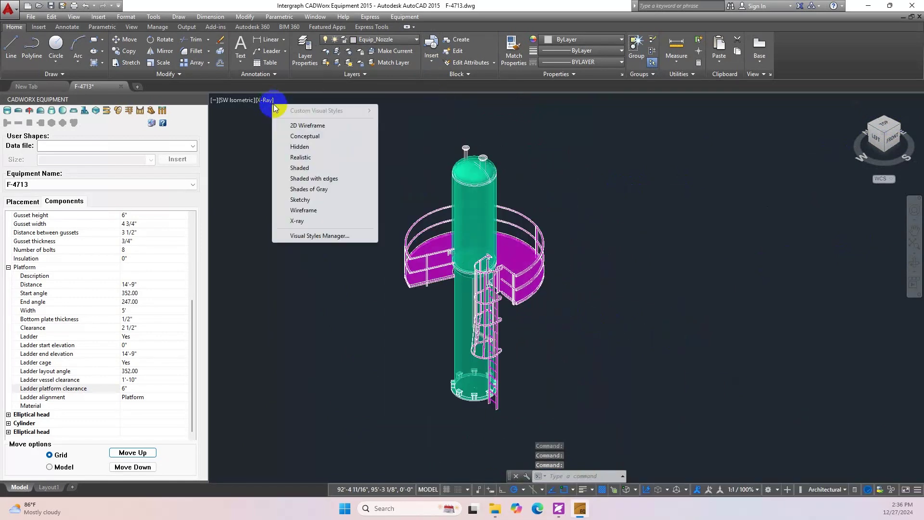
{"action": "left_click", "coordinate": [308, 137]}
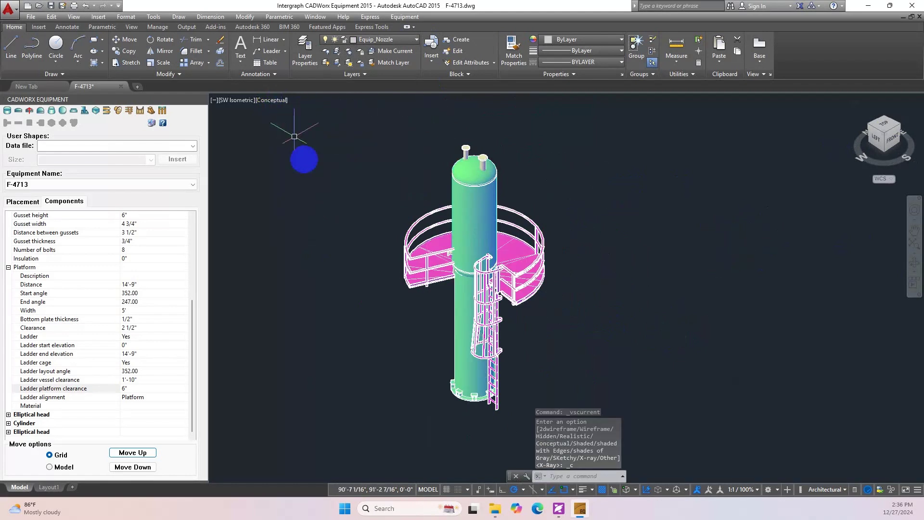
{"action": "left_click", "coordinate": [272, 100]}
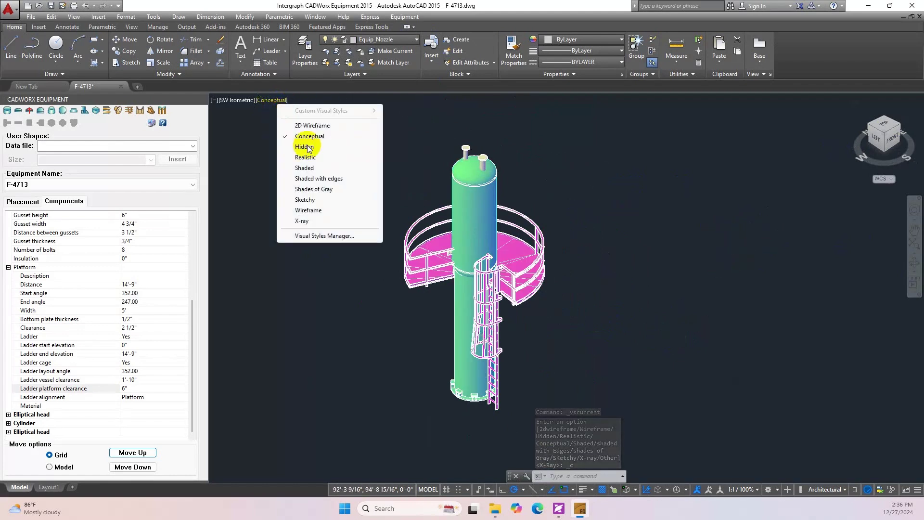
{"action": "left_click", "coordinate": [311, 169]}
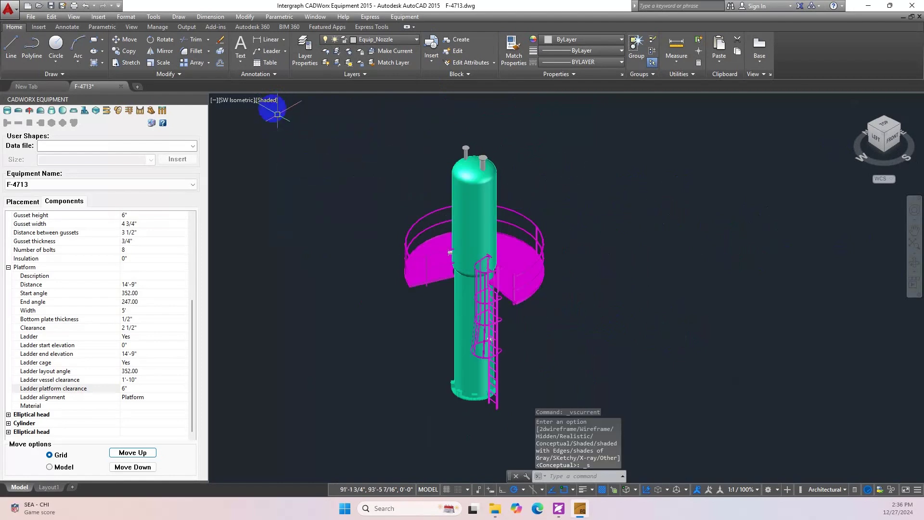
{"action": "left_click", "coordinate": [268, 102]}
{"action": "left_click", "coordinate": [337, 220]}
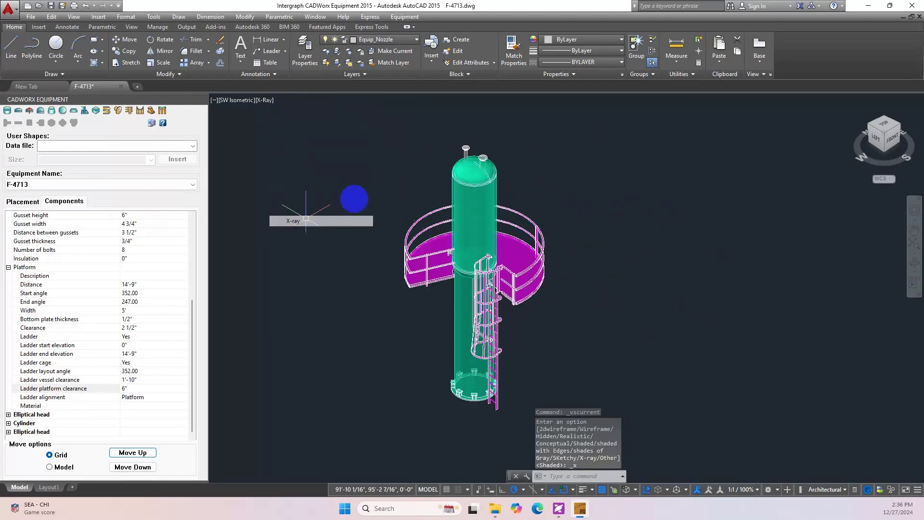
Step: Frame the whole vessel closer in the SW Isometric view and save the drawing
{"action": "scroll", "coordinate": [357, 186], "scroll_direction": "up", "scroll_amount": 2}
{"action": "middle_click_drag", "start_coordinate": [421, 207], "coordinate": [308, 175]}
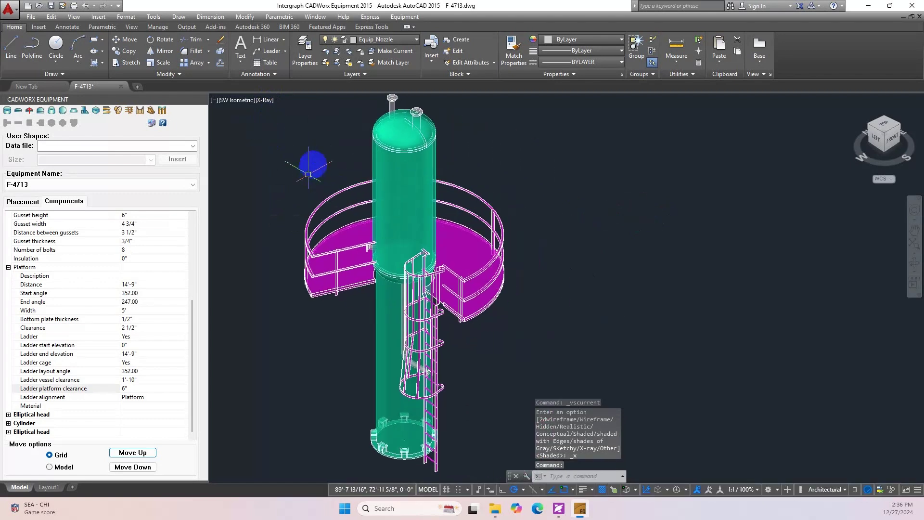
{"action": "left_click", "coordinate": [52, 6]}
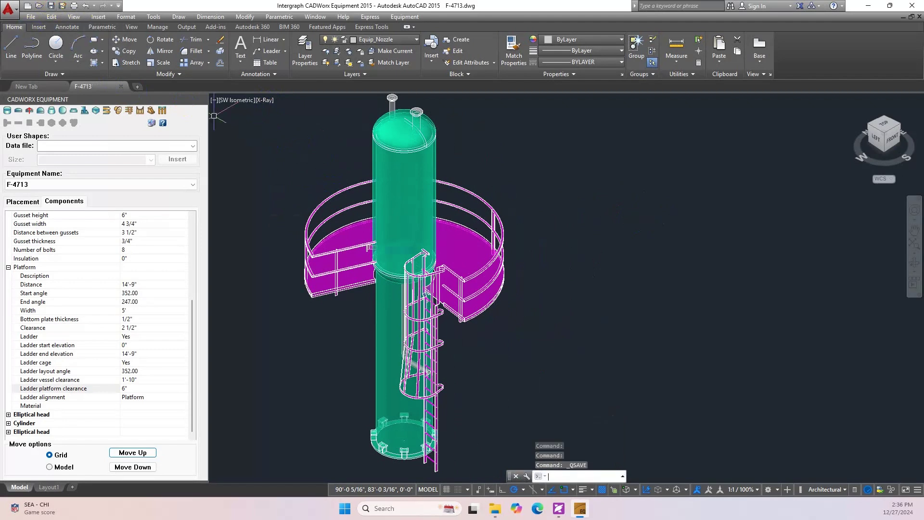